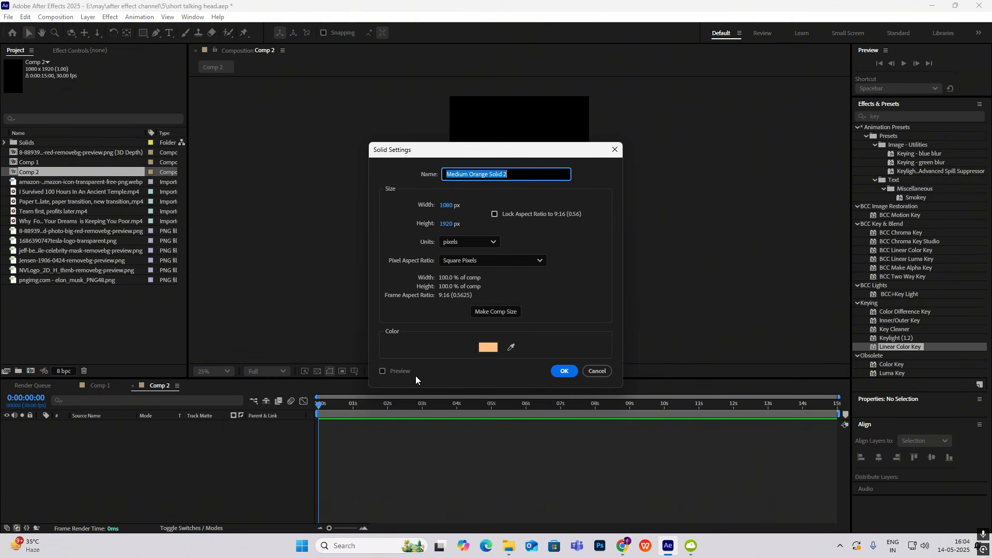
# Set the new solid's colour to light orange F9C591 and create it as Comp 2's full-size background layer
pyautogui.moveTo(506, 152); pyautogui.dragTo(379, 111)
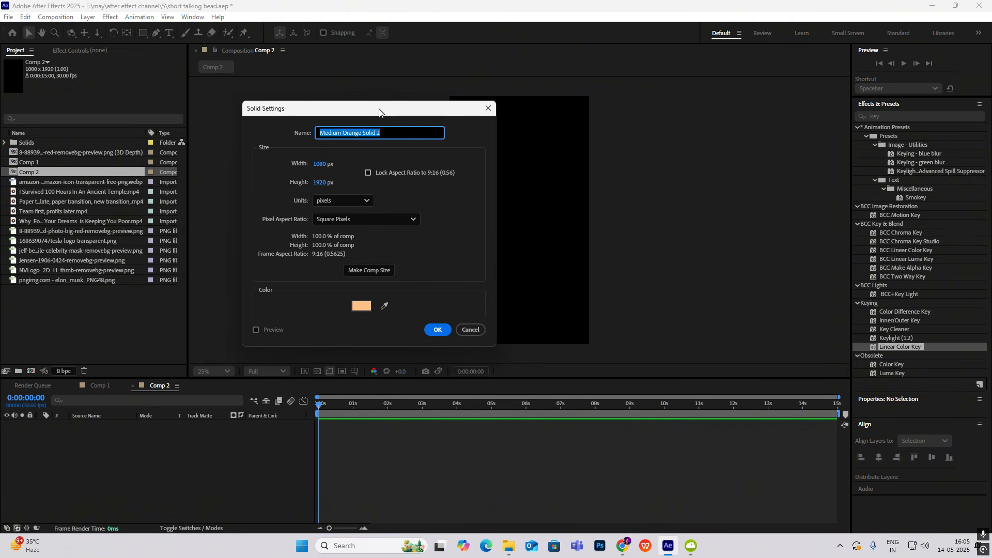
pyautogui.click(366, 308)
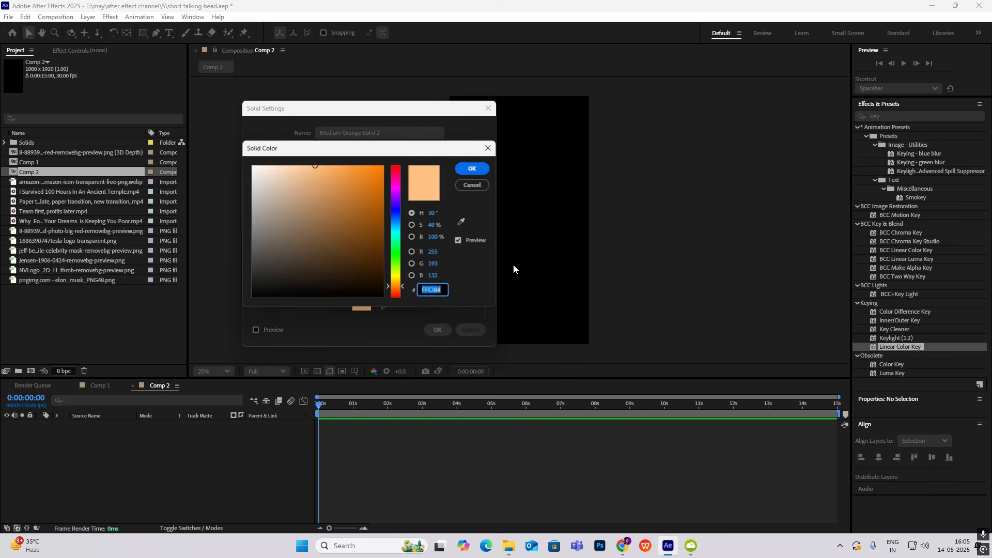
pyautogui.moveTo(310, 168); pyautogui.dragTo(306, 168)
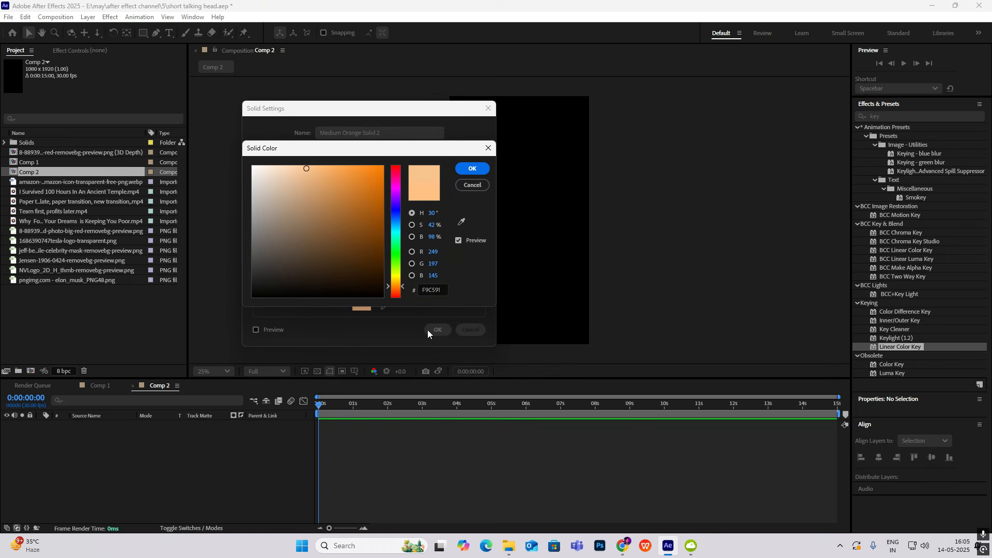
pyautogui.click(472, 168)
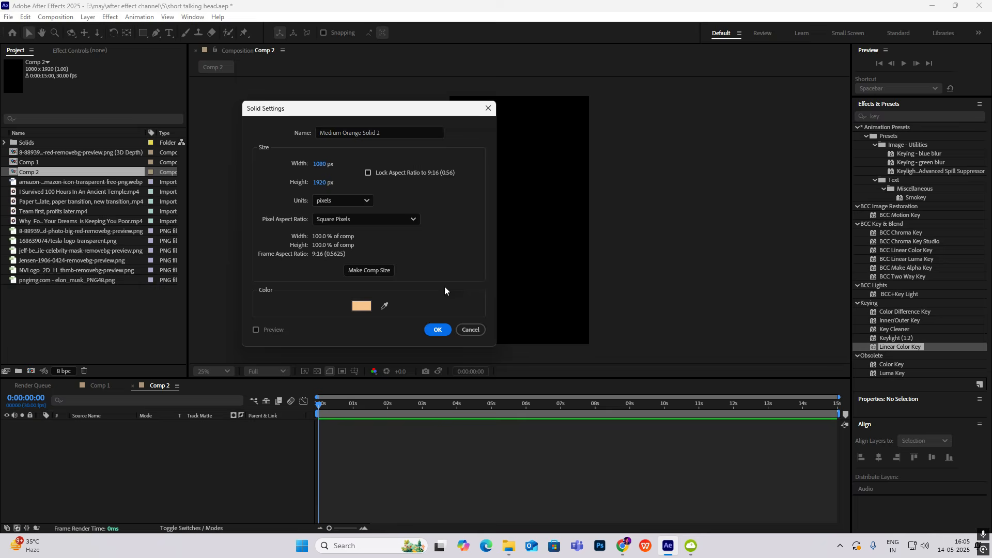
pyautogui.click(437, 330)
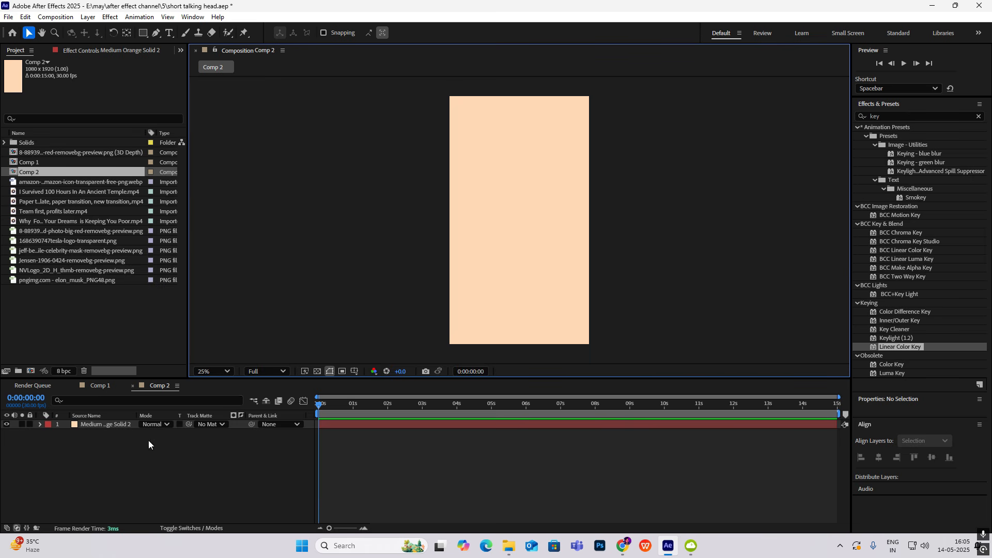
# Check the reference frame in Comp 1, and add a text layer in Comp 2 reading ELON MUSK on two lines
pyautogui.click(109, 388)
pyautogui.moveTo(335, 404)
pyautogui.mouseDown()
pyautogui.moveTo(319, 409)
pyautogui.moveTo(329, 411)
pyautogui.mouseUp()
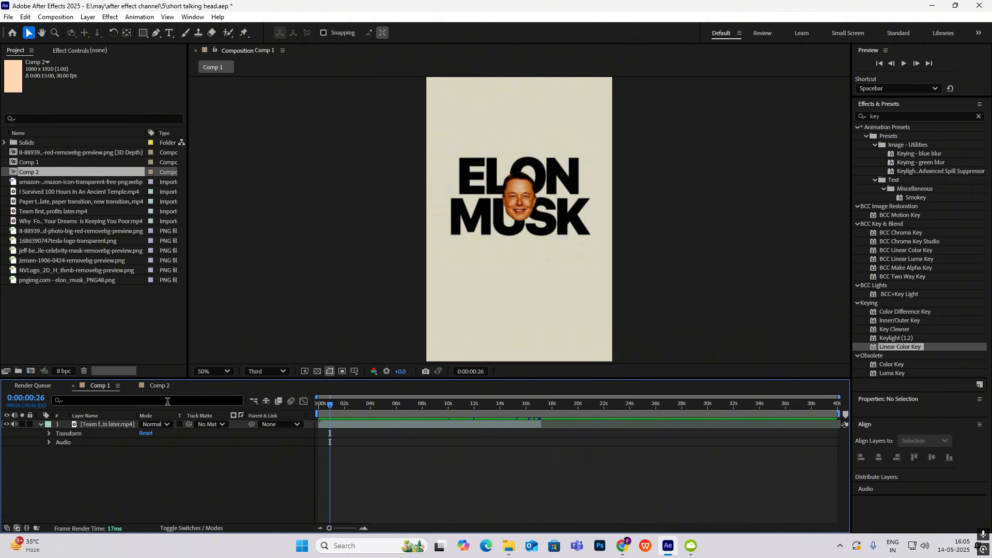
pyautogui.click(159, 386)
pyautogui.rightClick(148, 465)
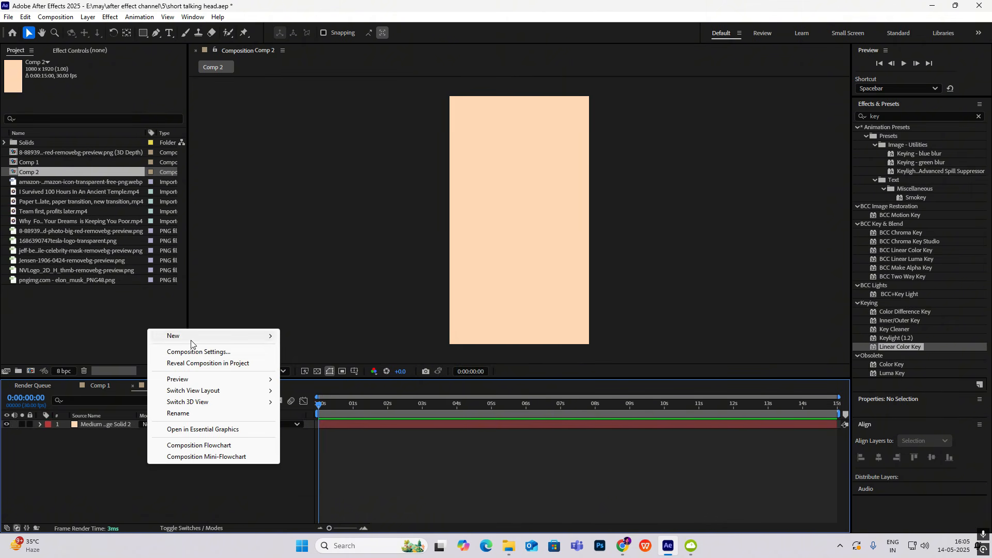
pyautogui.moveTo(229, 337)
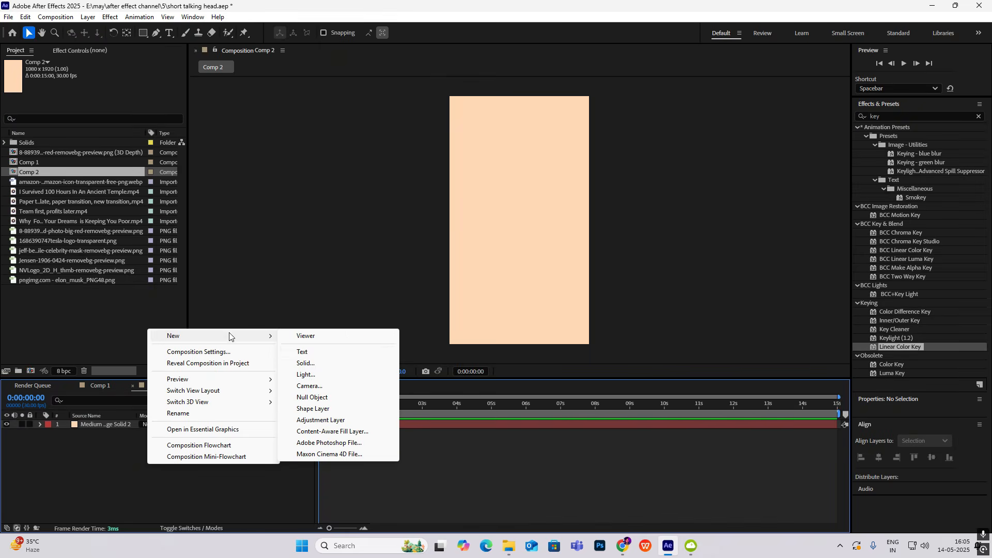
pyautogui.click(304, 352)
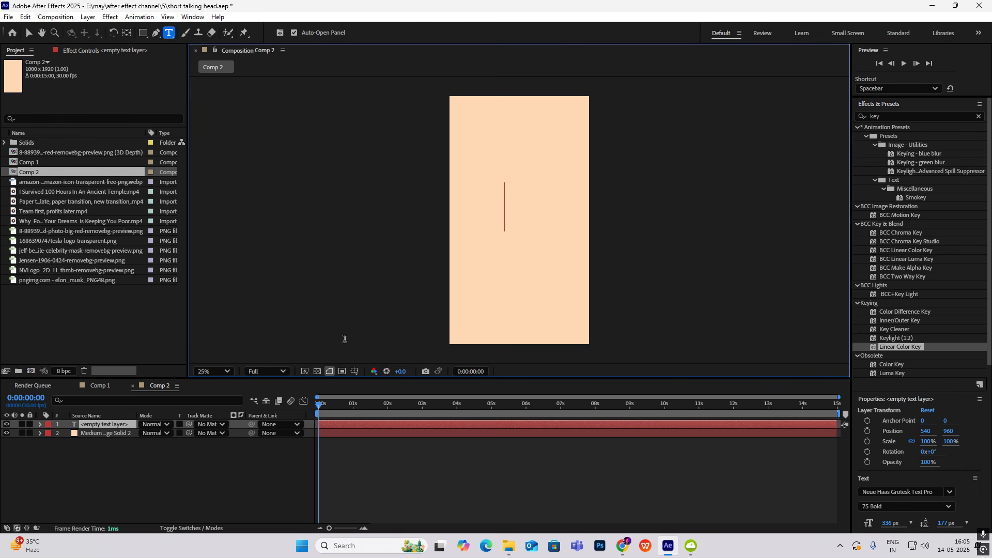
pyautogui.write('ELON ')
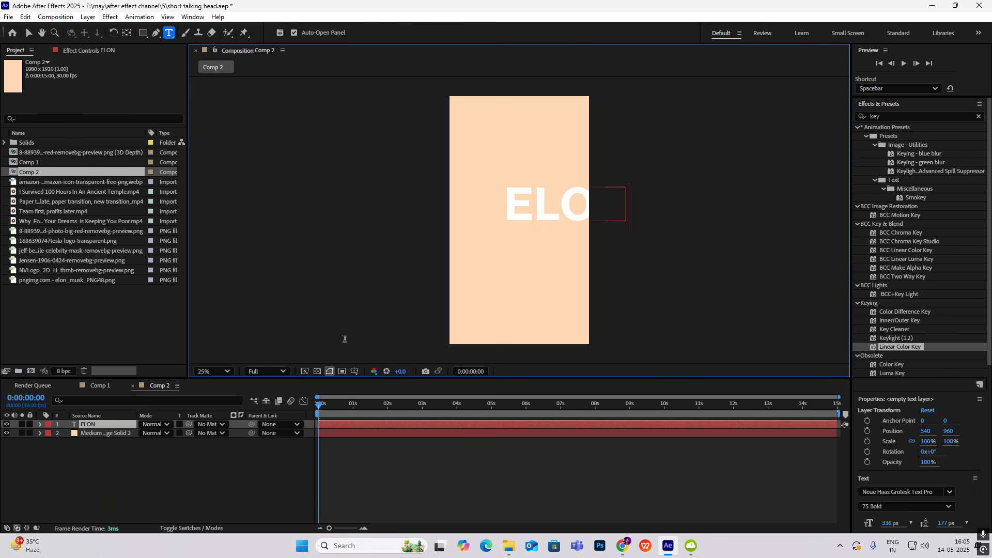
pyautogui.write('MUSK')
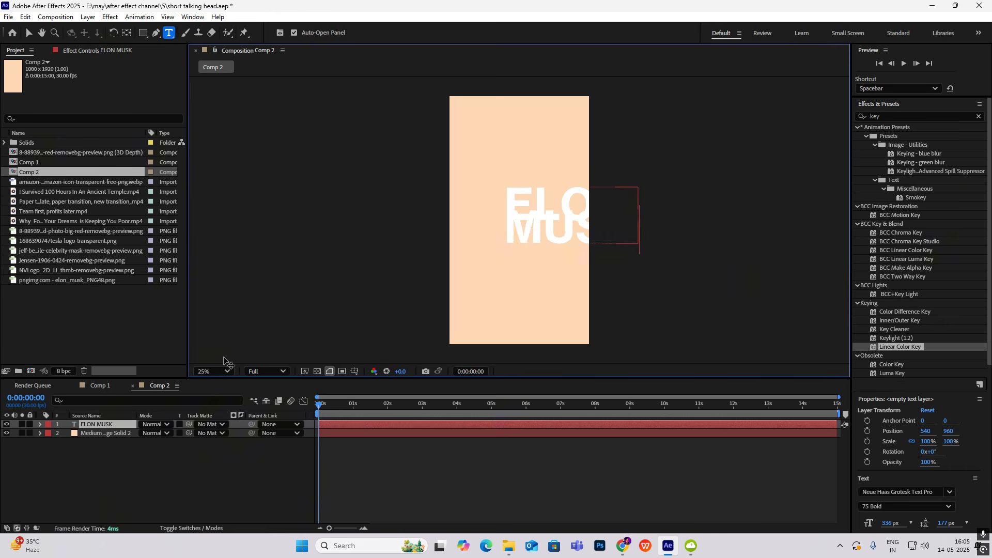
# Centre the anchor point of the ELON MUSK text layer and move the text to about 568, 851 in the frame
pyautogui.click(93, 431)
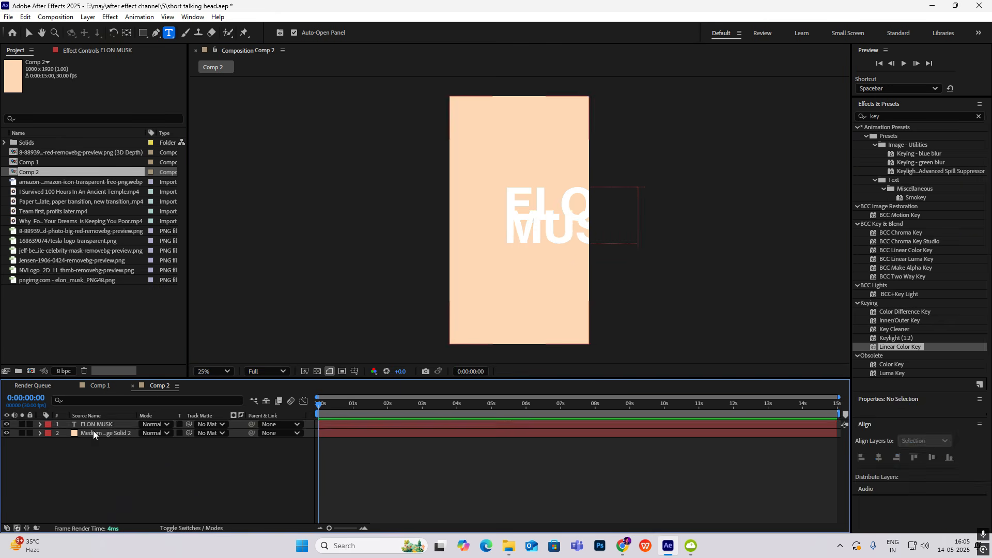
pyautogui.click(97, 425)
pyautogui.hotkey('ctrl', 'alt', 'Home')
pyautogui.press('capslock')
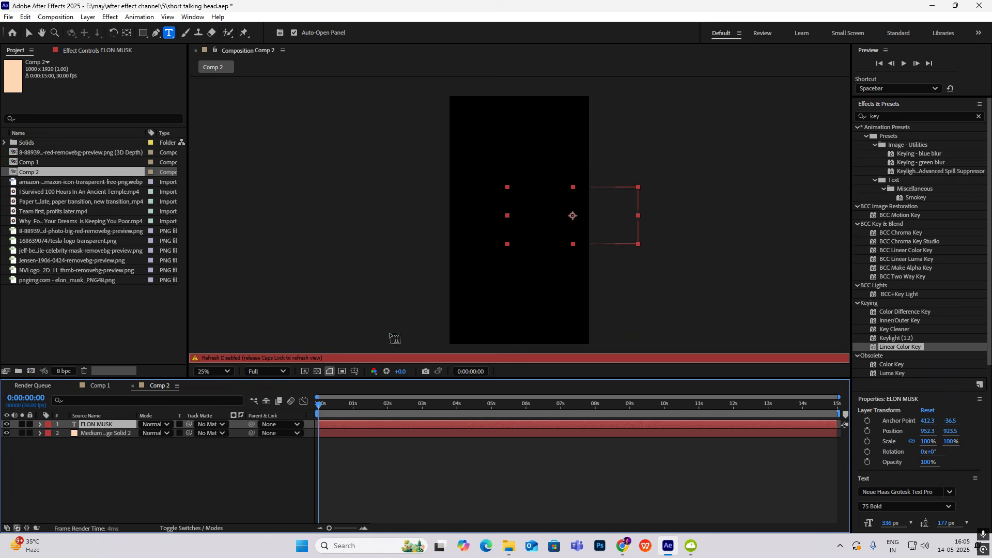
pyautogui.press('capslock')
pyautogui.press('v')
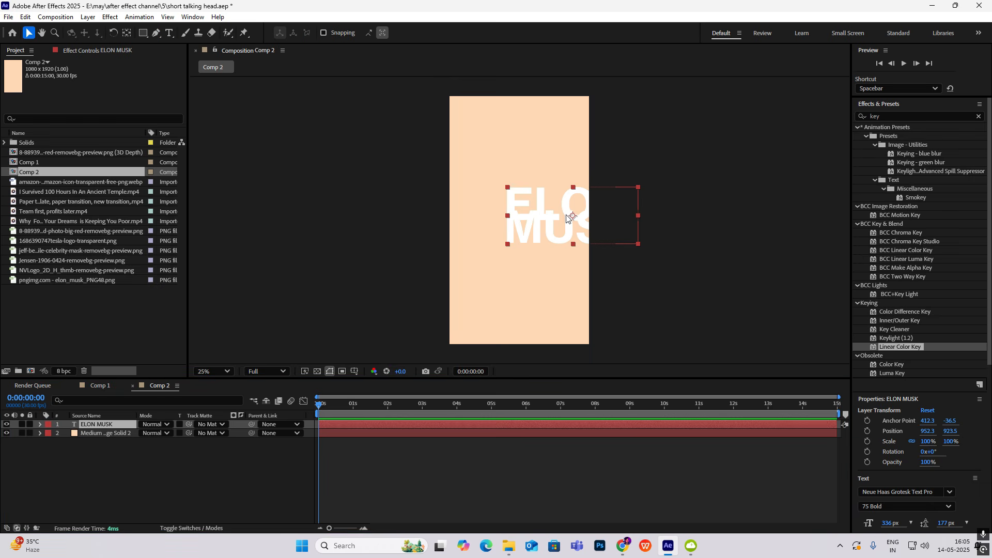
pyautogui.moveTo(571, 217); pyautogui.dragTo(522, 207)
# Set the leading of the MUSK line to 268 px so the two text lines no longer overlap
pyautogui.doubleClick(521, 207)
pyautogui.moveTo(455, 222); pyautogui.dragTo(587, 230)
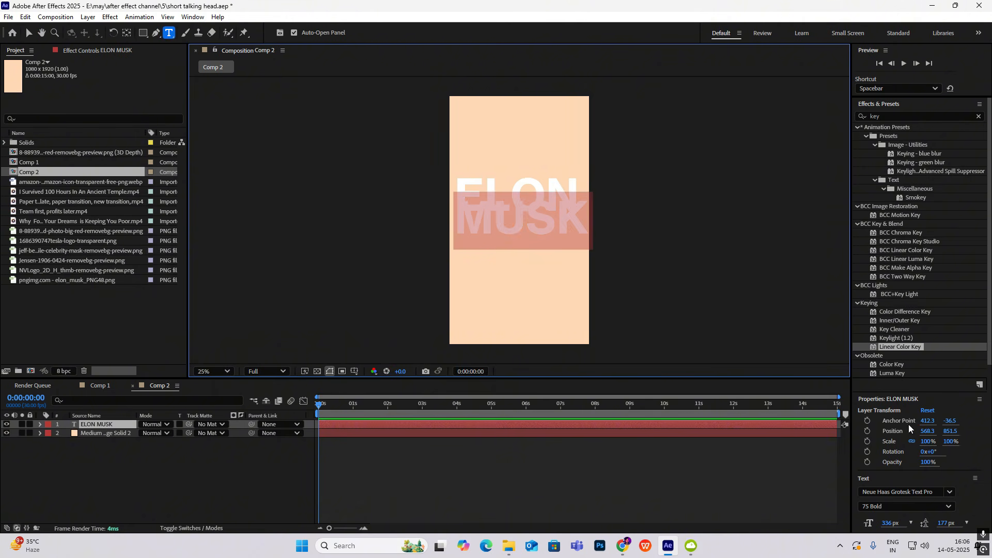
pyautogui.scroll(-5, 914, 429)
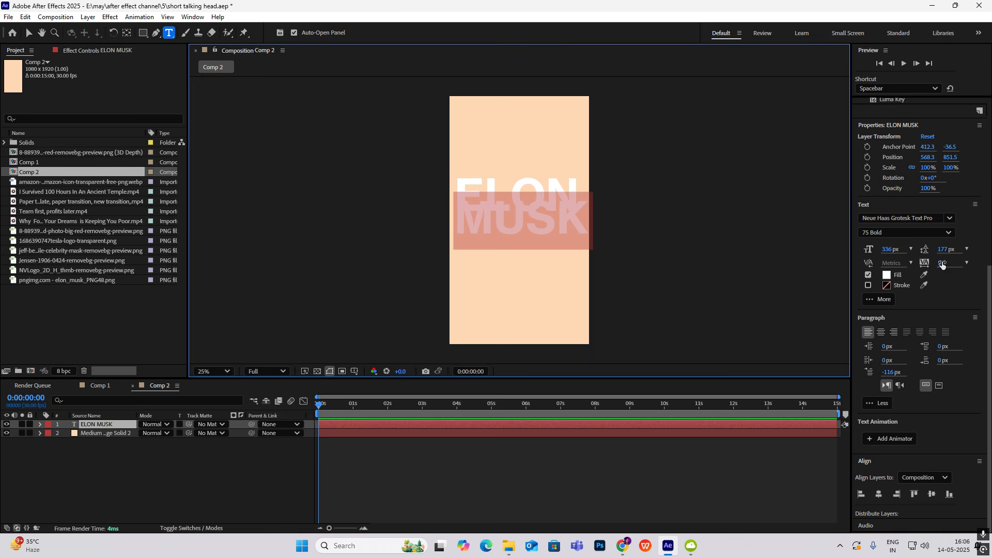
pyautogui.moveTo(950, 249); pyautogui.dragTo(989, 248)
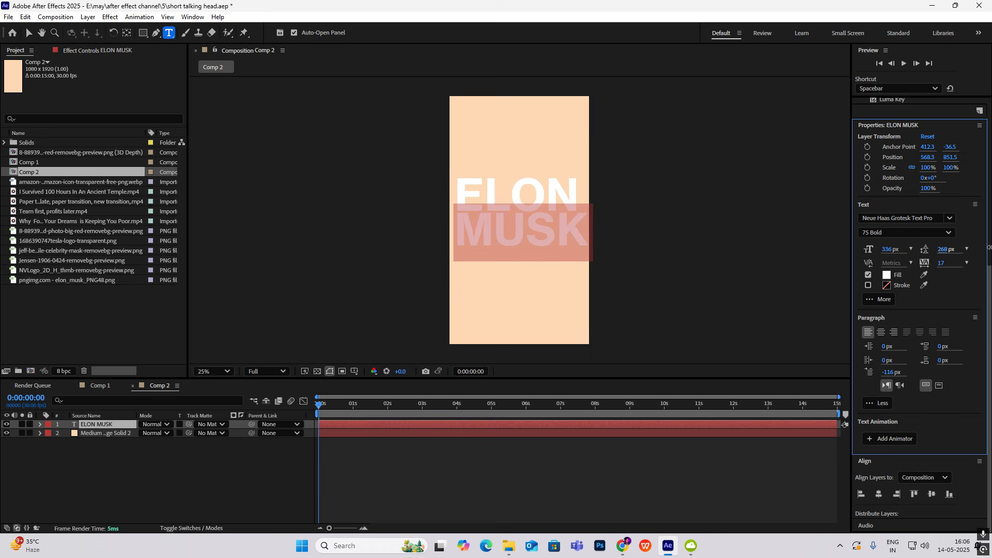
pyautogui.scroll(5, 953, 346)
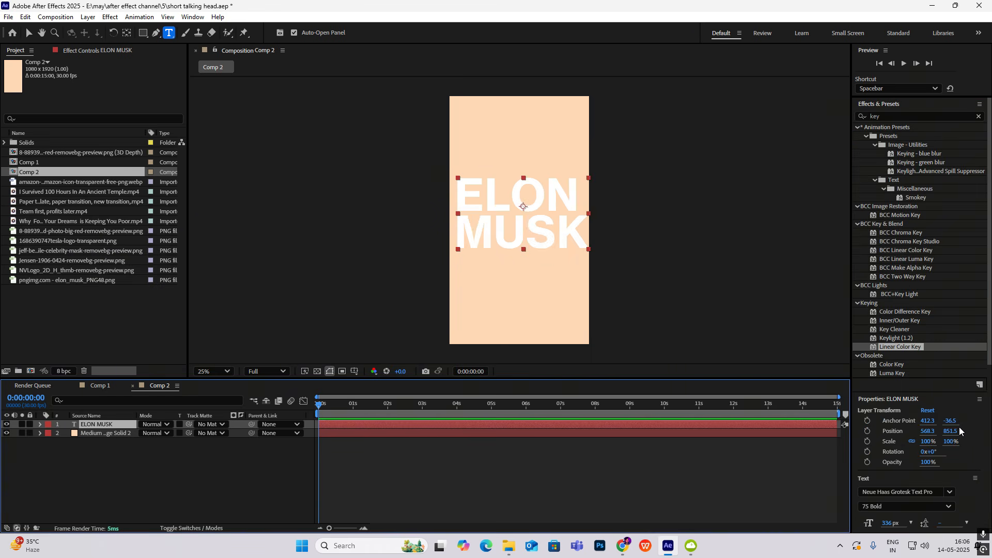
pyautogui.scroll(-5, 959, 426)
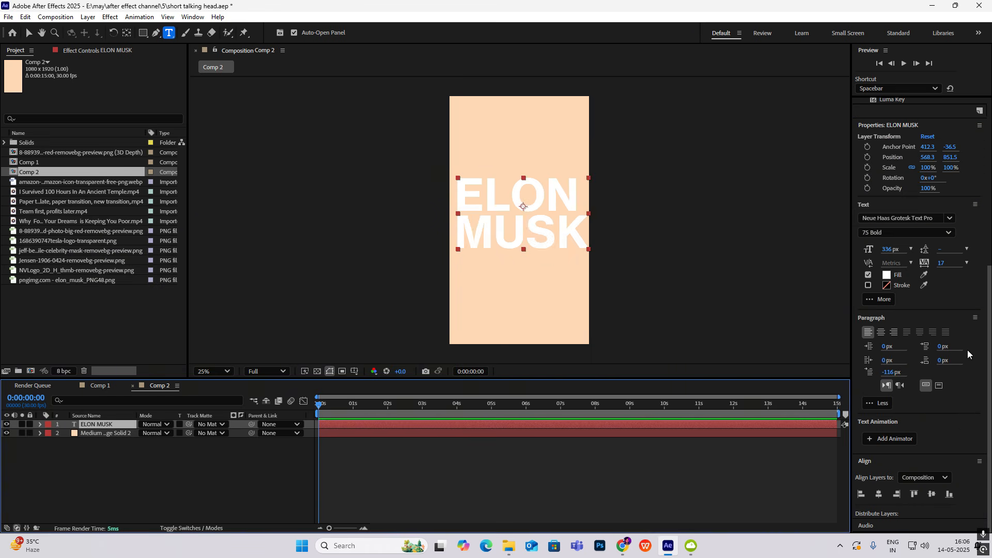
# Change the fill colour of the ELON MUSK text to black, 000000
pyautogui.click(886, 275)
pyautogui.moveTo(497, 267); pyautogui.dragTo(181, 498)
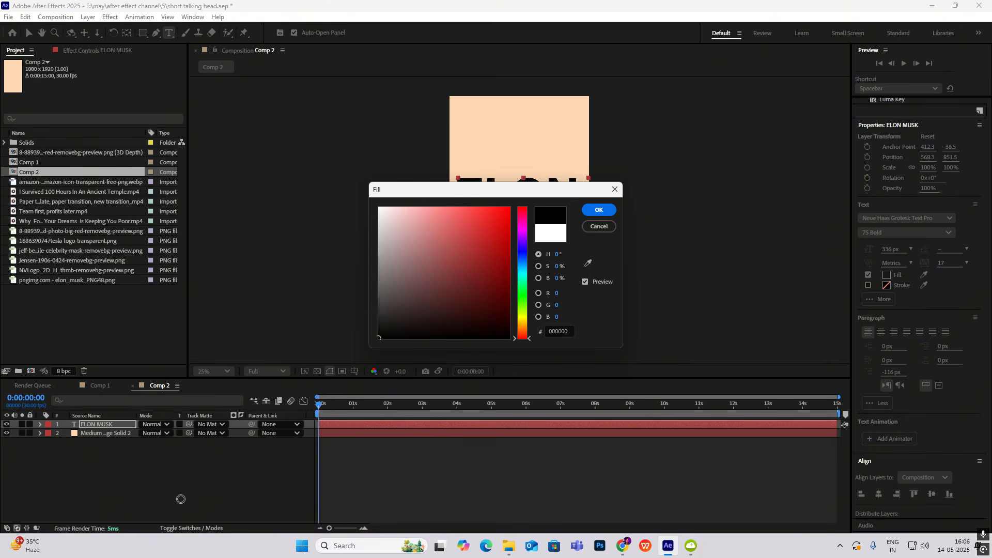
pyautogui.click(598, 209)
pyautogui.click(200, 456)
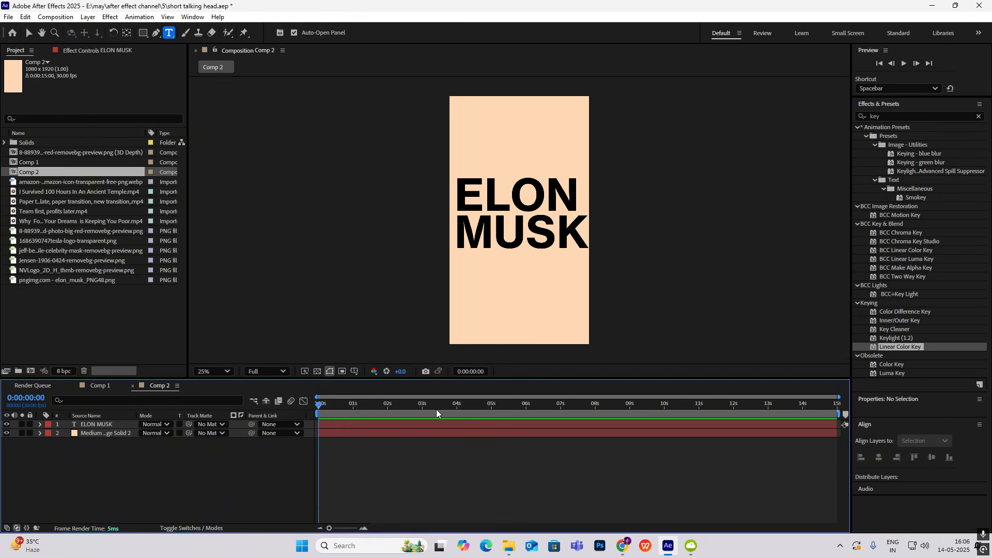
# Compare with the title in Comp 1 and scale the ELON MUSK text layer in Comp 2 to 79%
pyautogui.click(98, 386)
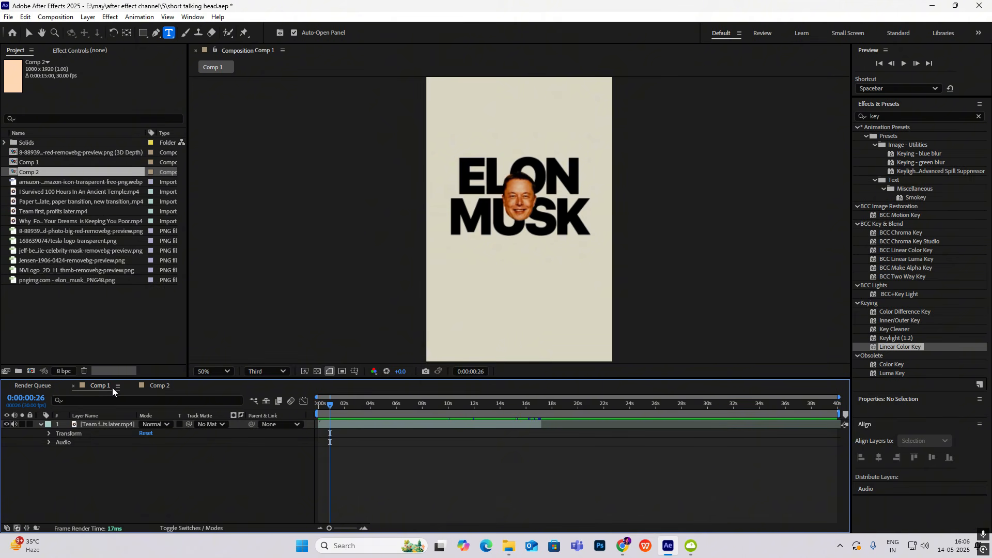
pyautogui.click(153, 387)
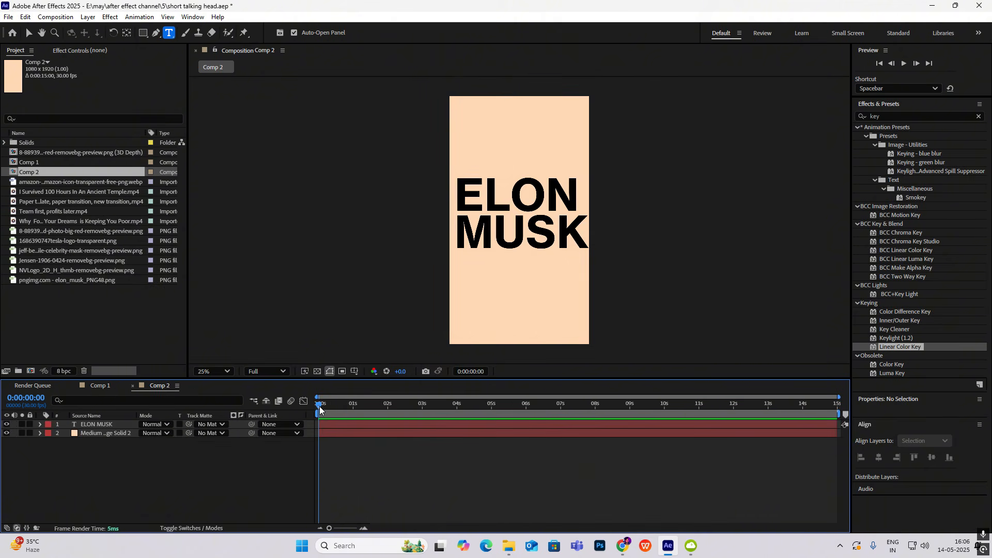
pyautogui.click(120, 426)
pyautogui.press('s')
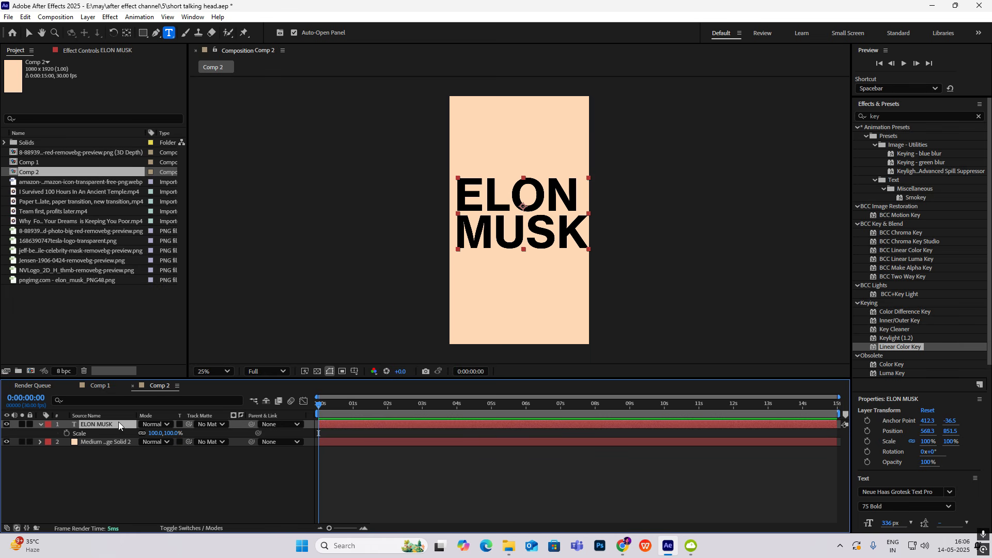
pyautogui.moveTo(171, 435); pyautogui.dragTo(161, 435)
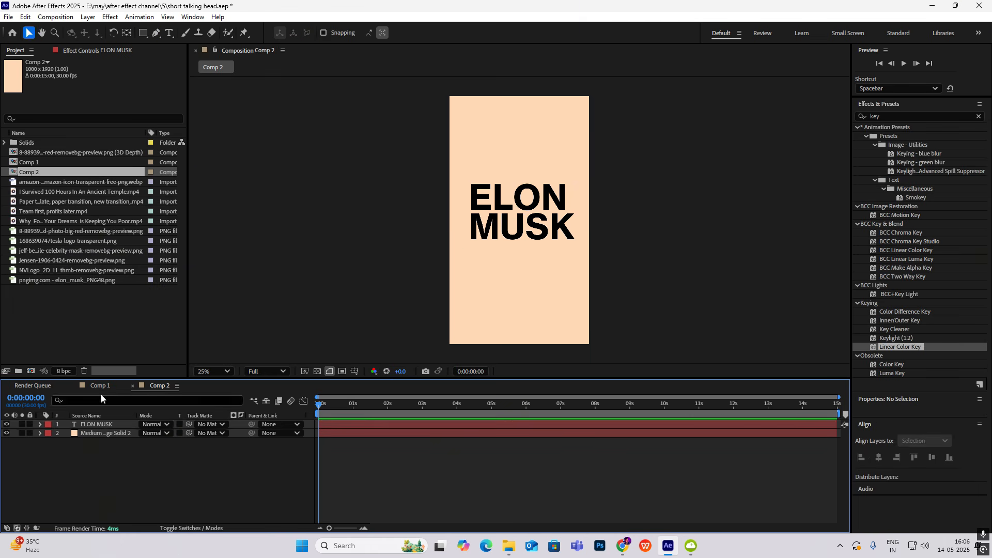
# Add pngimg.com - elon_musk_PNG48.png to Comp 2 above the text and position it over the title at about 544, 896
pyautogui.click(101, 386)
pyautogui.moveTo(328, 406)
pyautogui.mouseDown()
pyautogui.moveTo(322, 414)
pyautogui.moveTo(319, 404)
pyautogui.mouseUp()
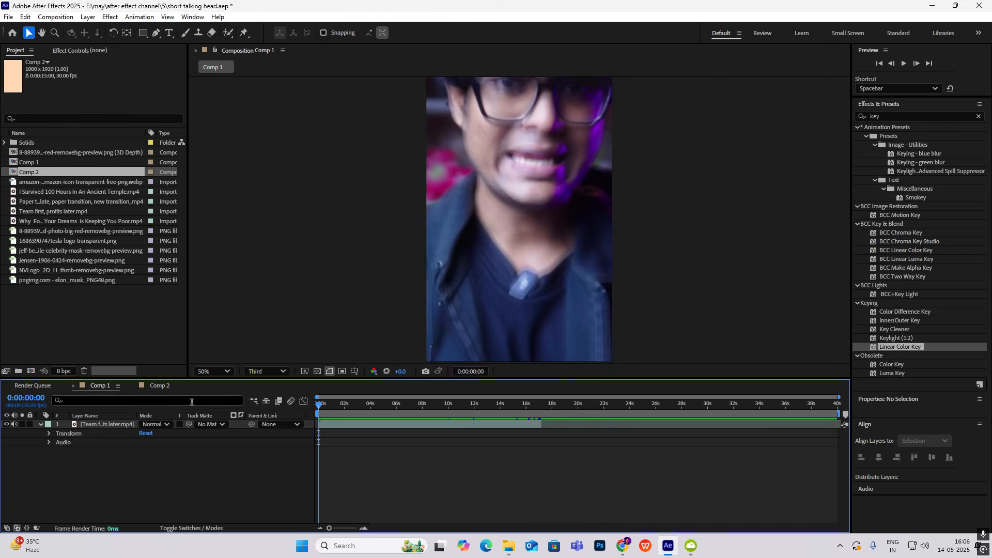
pyautogui.click(164, 388)
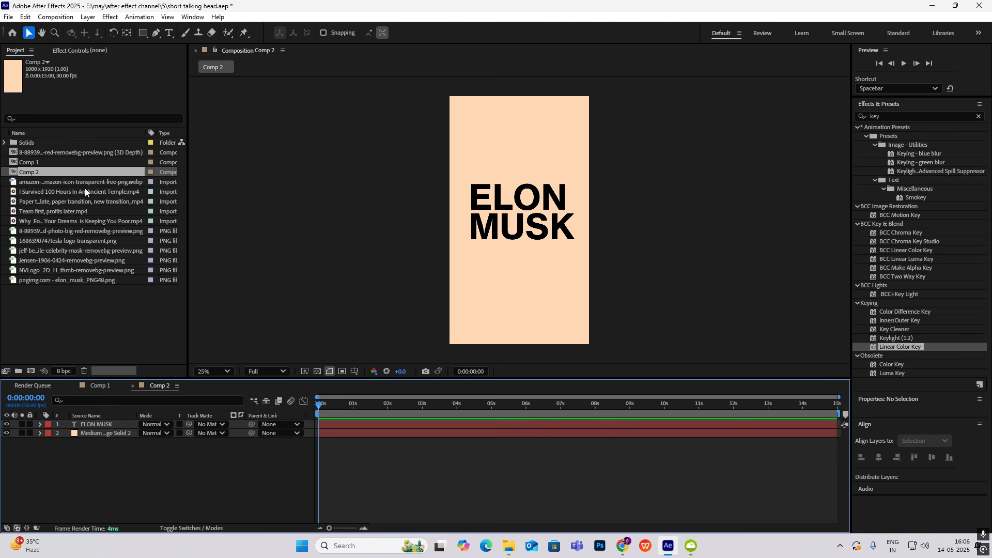
pyautogui.click(46, 280)
pyautogui.moveTo(50, 280); pyautogui.dragTo(101, 423)
pyautogui.moveTo(522, 221); pyautogui.dragTo(524, 213)
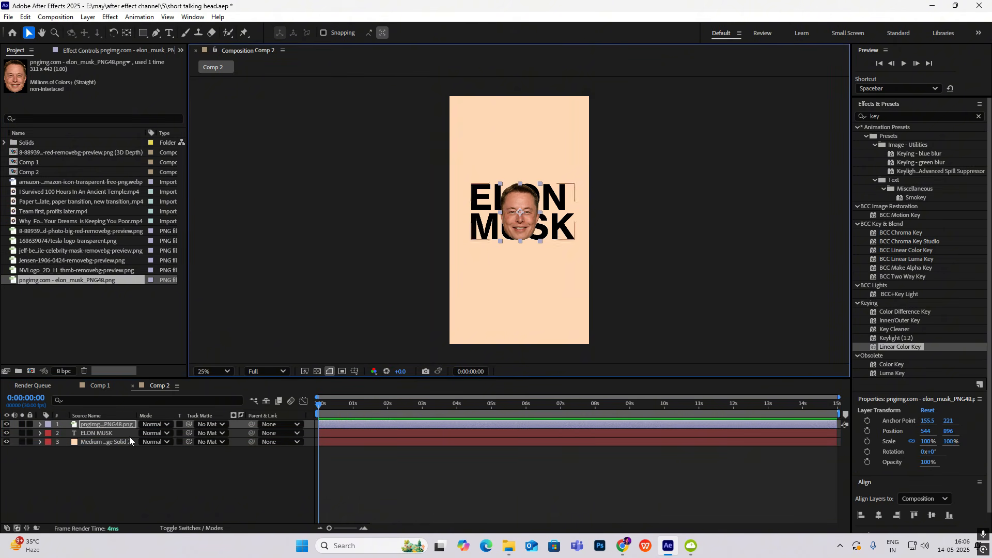
# Scale the face image layer down to 70% and collapse its Scale property
pyautogui.press('s')
pyautogui.moveTo(170, 434); pyautogui.dragTo(158, 435)
pyautogui.press('s')
pyautogui.click(88, 457)
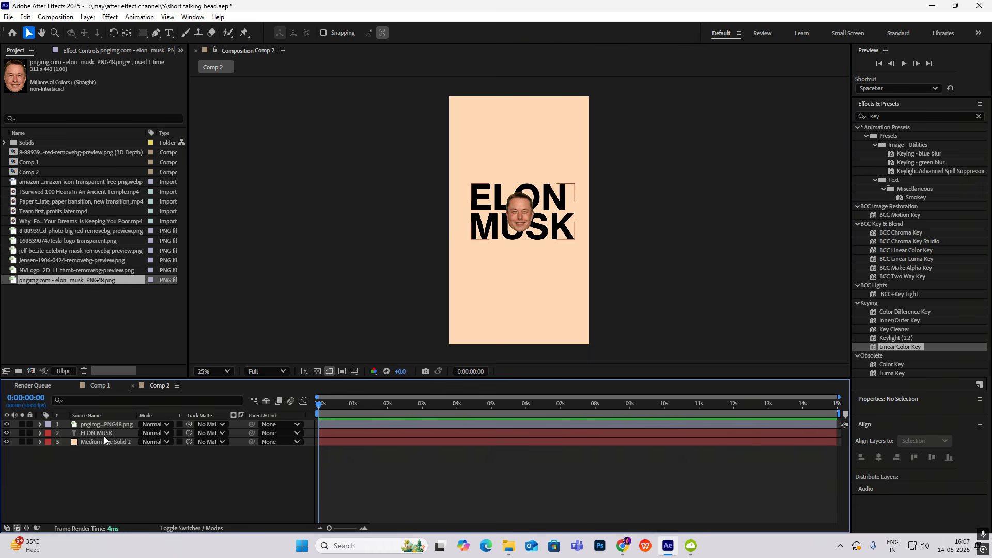
# Scale the face image and the ELON MUSK text up together, to 84% and 93%, and collapse their properties
pyautogui.click(104, 436)
pyautogui.keyDown('ctrl'); pyautogui.click(106, 424); pyautogui.keyUp('ctrl')
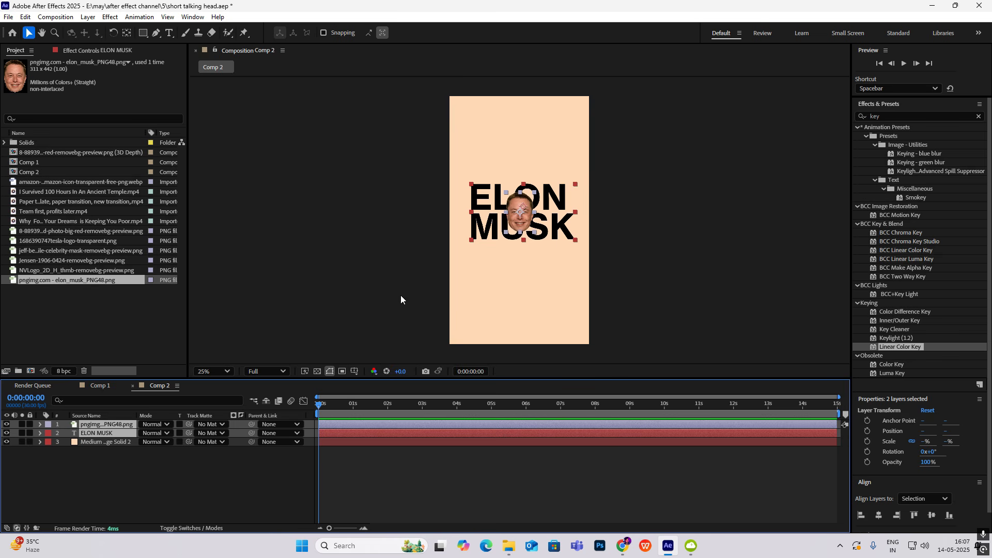
pyautogui.press('s')
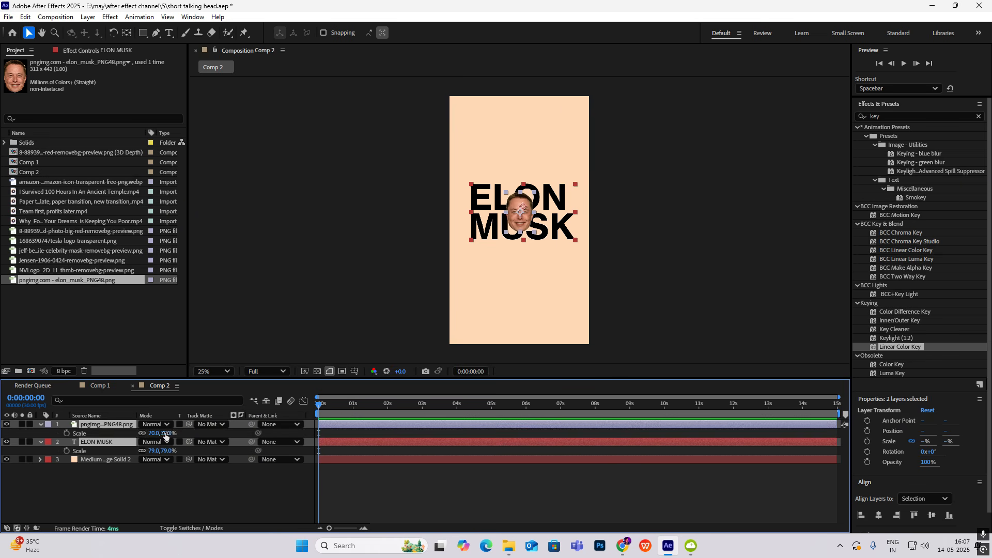
pyautogui.moveTo(165, 433); pyautogui.dragTo(179, 433)
pyautogui.click(181, 486)
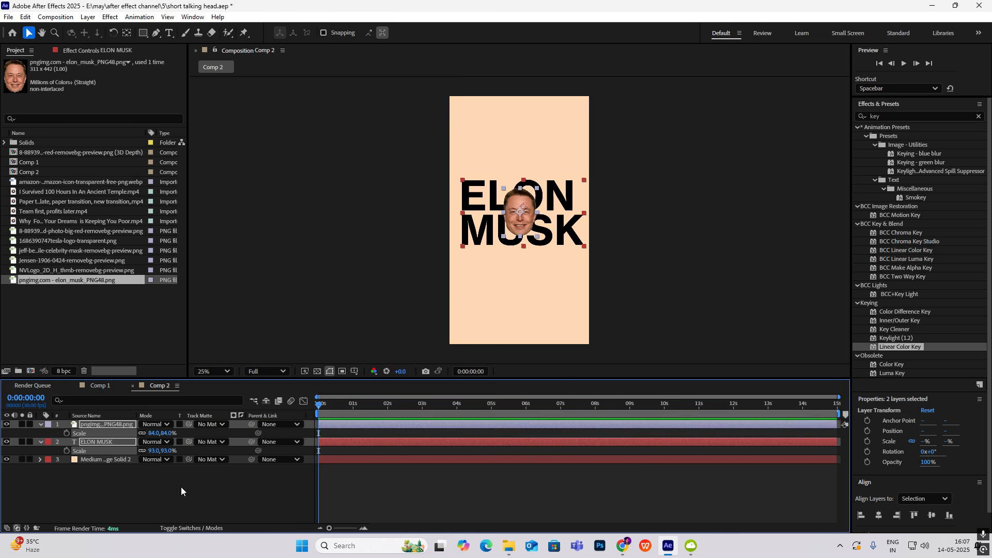
pyautogui.press('u')
# Apply the user preset AAEC - Opacity Fade to the ELON MUSK text layer and preview it up to 0:00:01:11
pyautogui.click(104, 433)
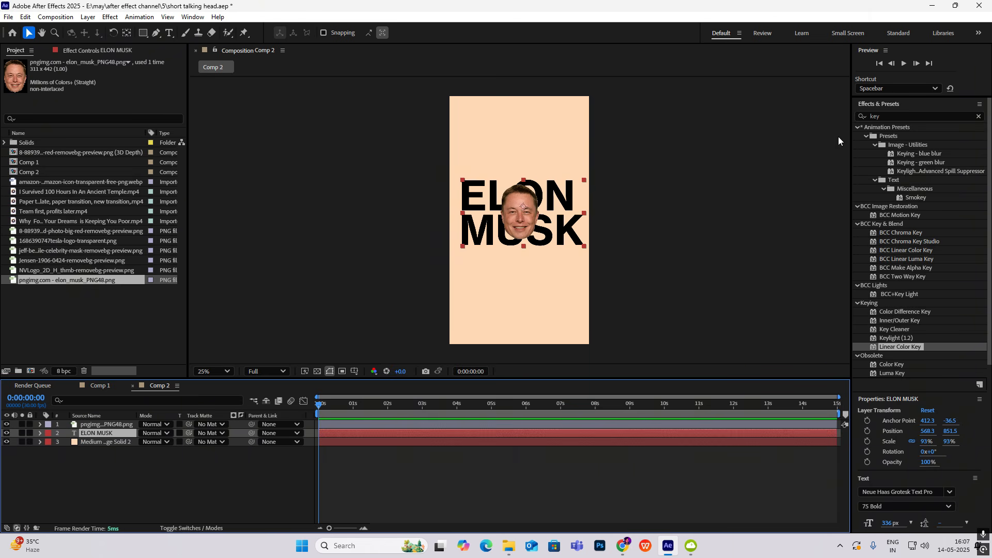
pyautogui.click(893, 117)
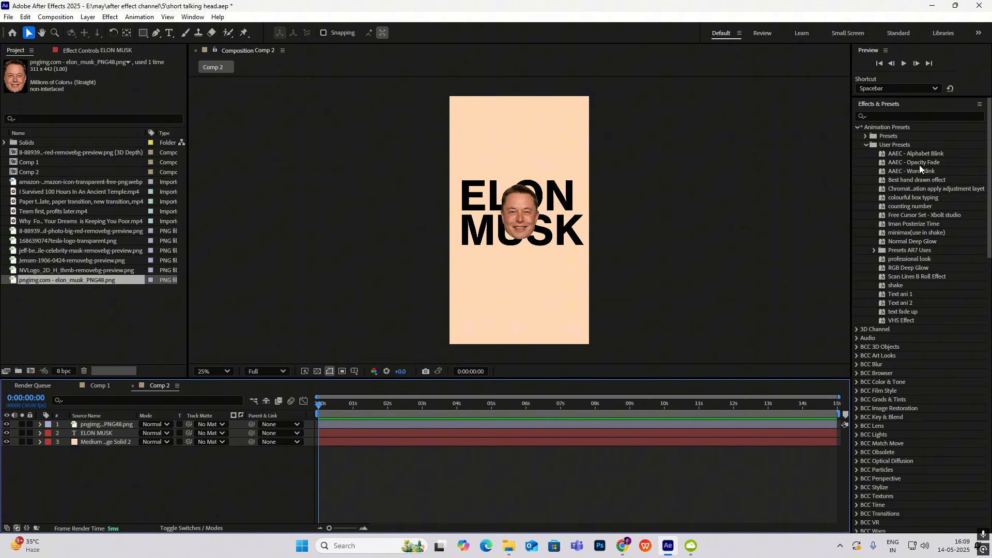
pyautogui.moveTo(922, 162); pyautogui.dragTo(365, 433)
pyautogui.moveTo(319, 404); pyautogui.dragTo(365, 423)
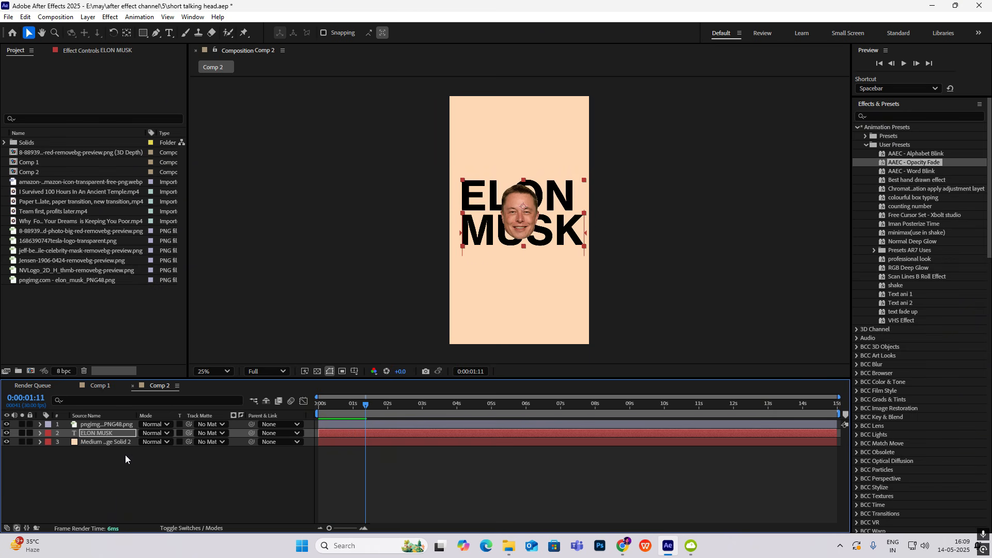
# Base the ELON MUSK text animator's Range Selector 1 on Characters, check the result, and collapse the layer's properties
pyautogui.click(40, 433)
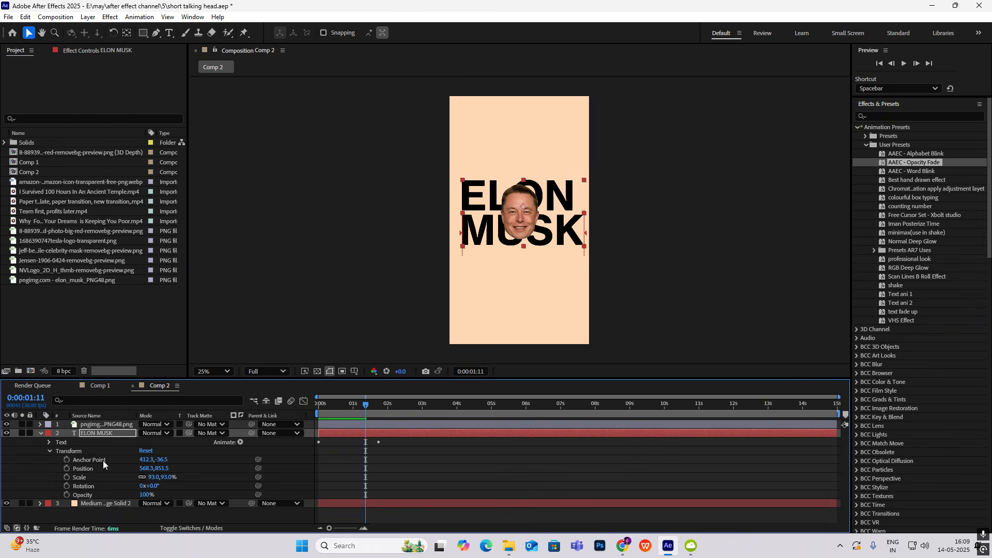
pyautogui.click(49, 451)
pyautogui.click(49, 442)
pyautogui.click(58, 478)
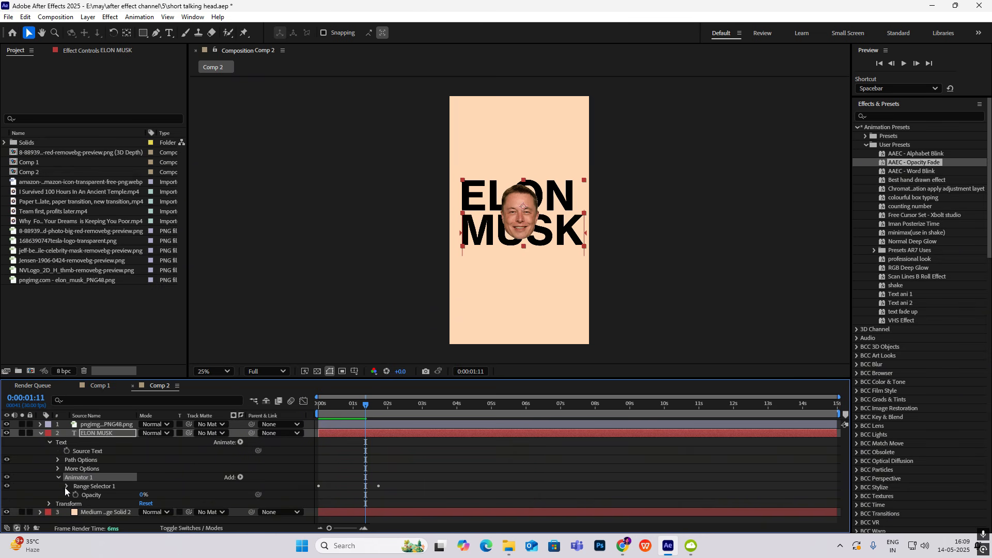
pyautogui.click(67, 486)
pyautogui.scroll(-2, 97, 488)
pyautogui.click(75, 491)
pyautogui.scroll(-3, 137, 491)
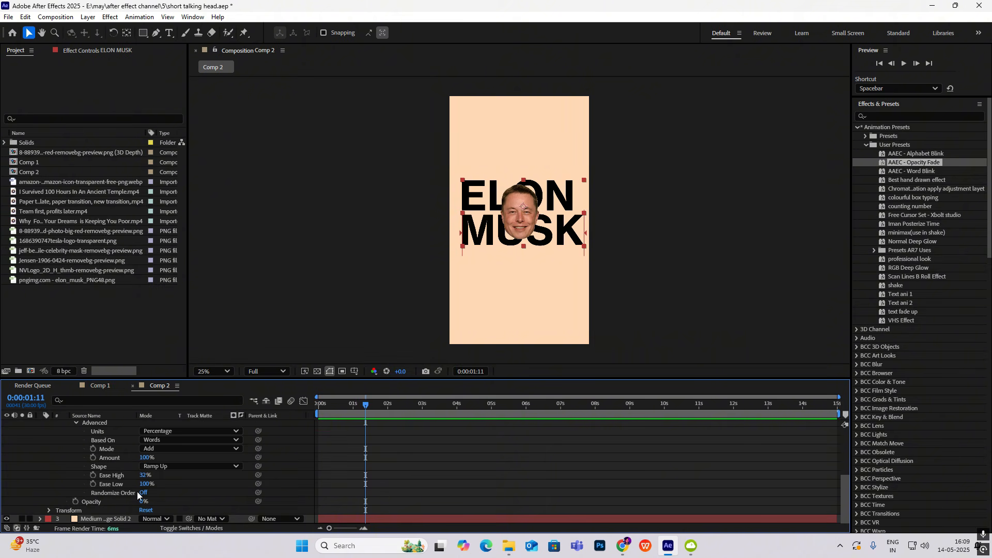
pyautogui.click(187, 439)
pyautogui.click(173, 450)
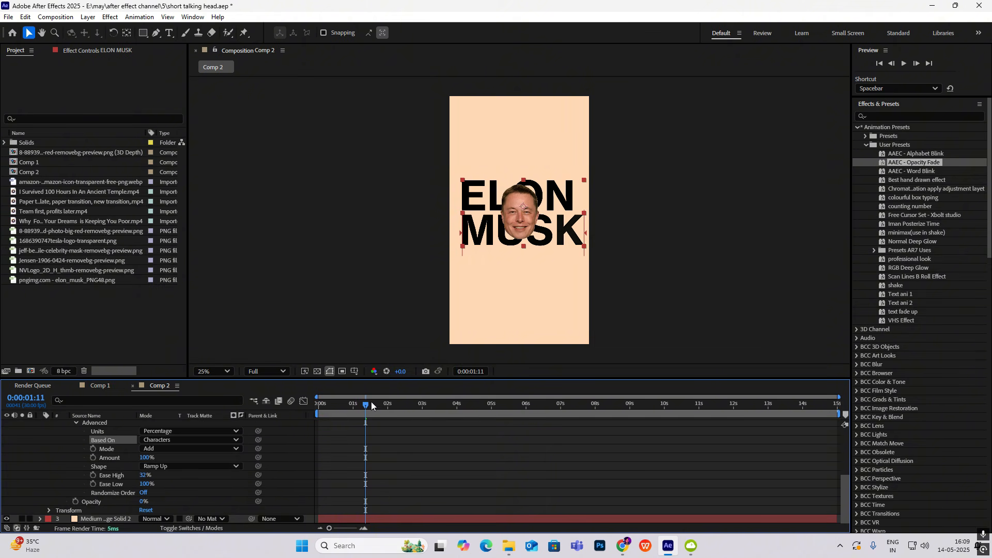
pyautogui.moveTo(366, 404)
pyautogui.mouseDown()
pyautogui.moveTo(320, 406)
pyautogui.moveTo(308, 422)
pyautogui.moveTo(333, 408)
pyautogui.moveTo(365, 408)
pyautogui.mouseUp()
pyautogui.scroll(4, 47, 447)
pyautogui.click(41, 433)
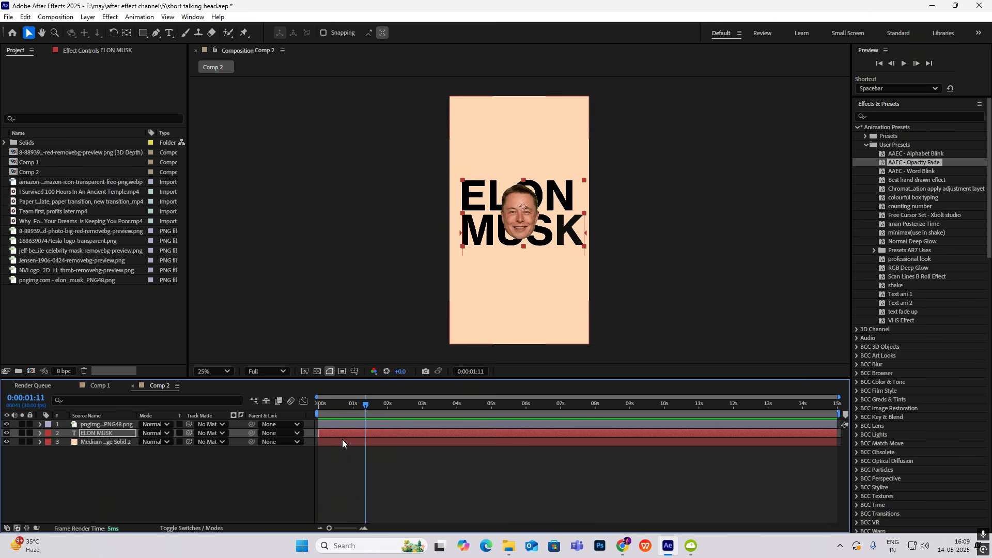
# Move the text's end Offset keyframe earlier, to just after the one-second mark, preview the faster reveal, and collapse the layer
pyautogui.press('u')
pyautogui.moveTo(379, 451); pyautogui.dragTo(360, 450)
pyautogui.press('Home')
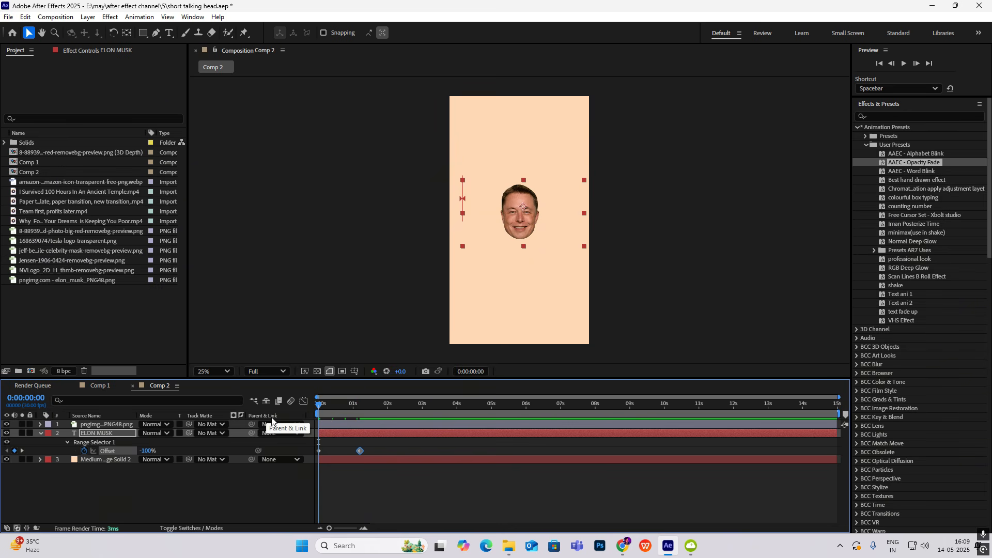
pyautogui.press('space')
pyautogui.press('space')
pyautogui.click(40, 432)
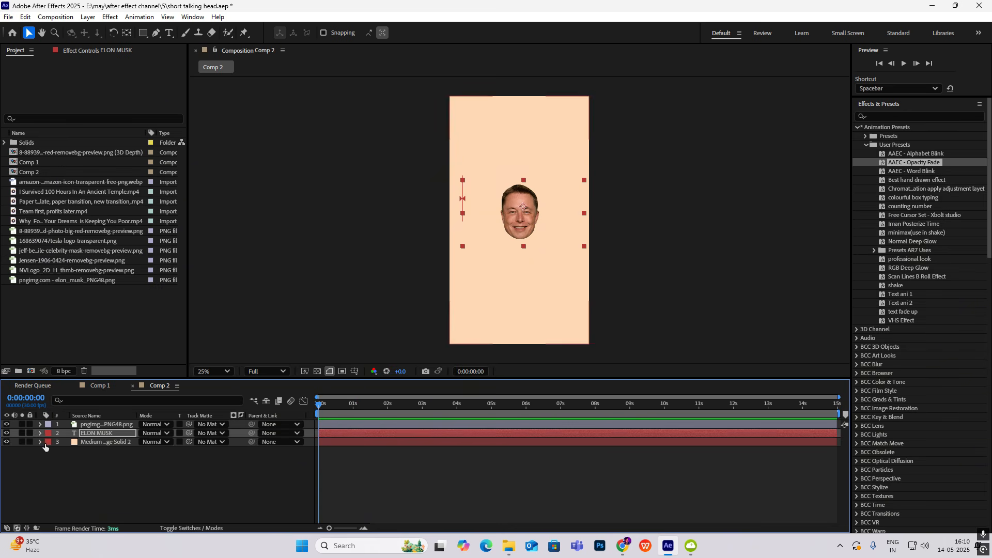
# Add a null object to Comp 2 and parent the face image and ELON MUSK text layers to it
pyautogui.rightClick(49, 465)
pyautogui.moveTo(83, 339)
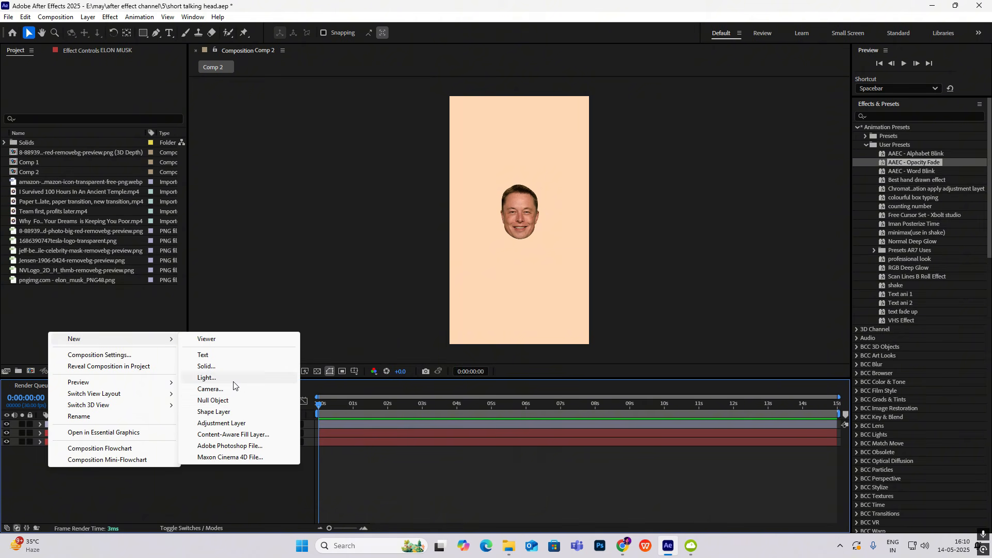
pyautogui.click(213, 401)
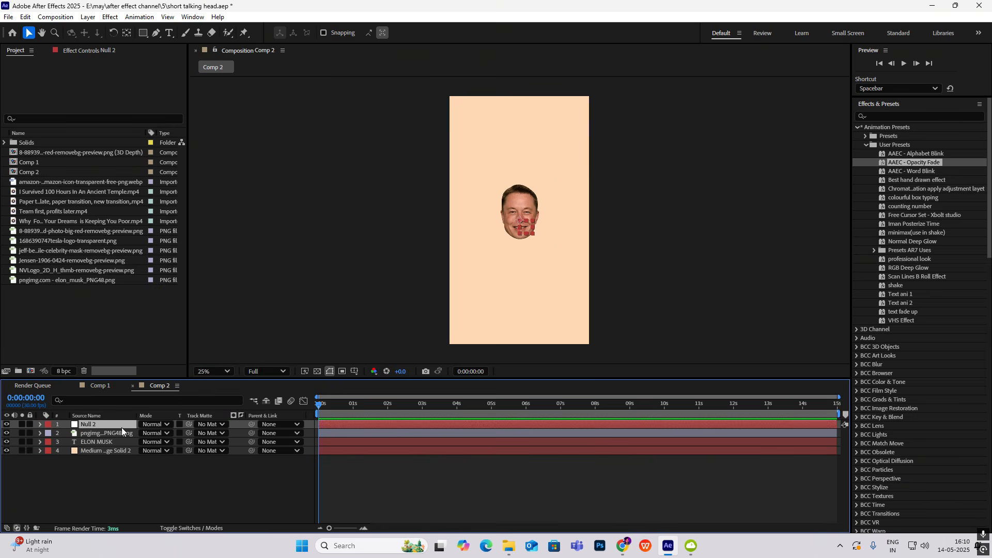
pyautogui.click(106, 441)
pyautogui.click(108, 433)
pyautogui.keyDown('ctrl'); pyautogui.click(117, 441); pyautogui.keyUp('ctrl')
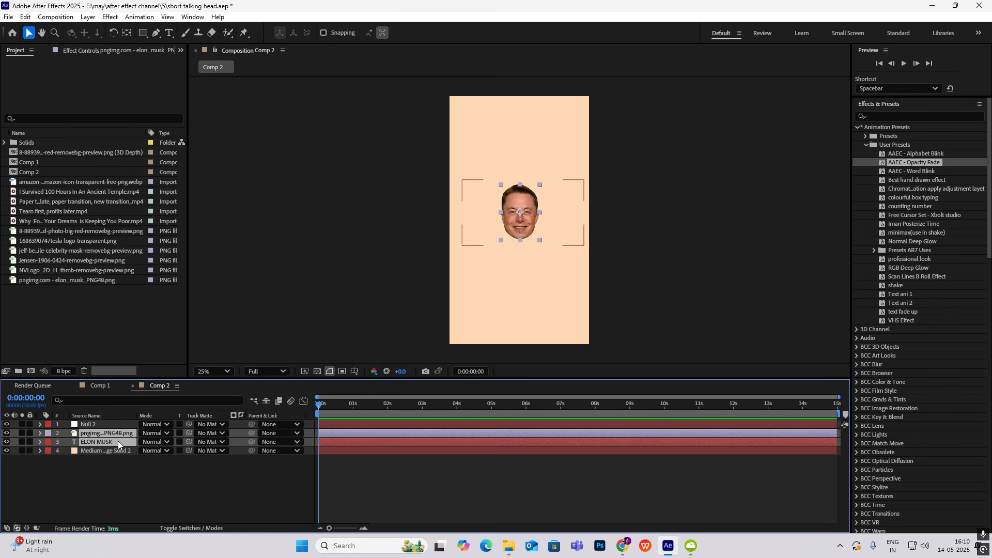
pyautogui.moveTo(248, 434); pyautogui.dragTo(98, 425)
pyautogui.click(139, 508)
# Keyframe the null's Scale from 100% at 0:00:00:00 to 75% at 0:00:01:00 and apply Easy Ease to both keyframes
pyautogui.click(97, 426)
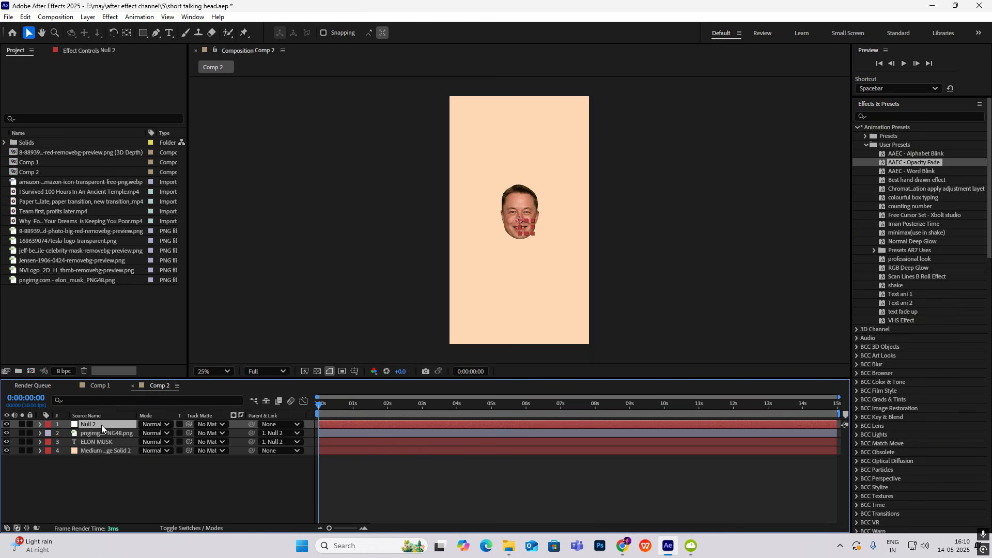
pyautogui.press('s')
pyautogui.click(66, 432)
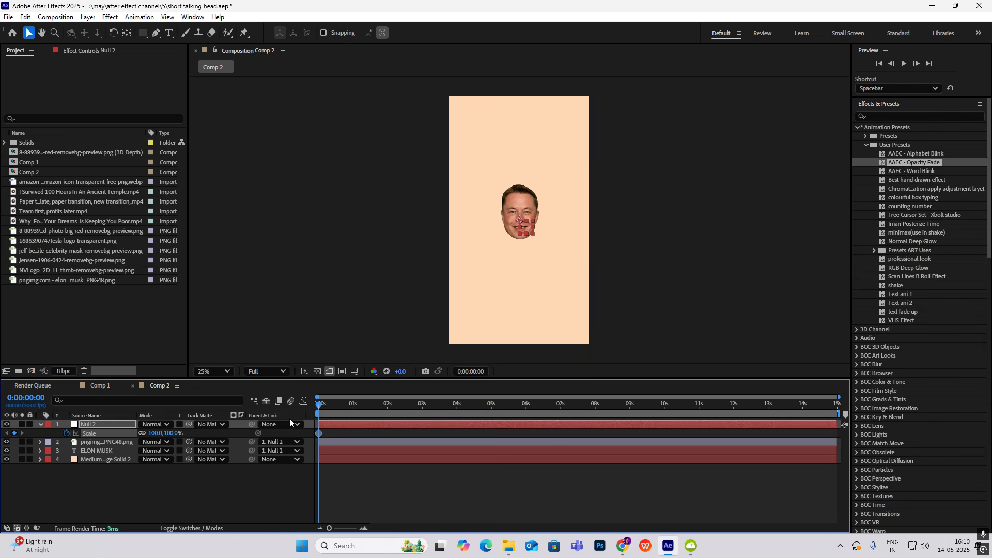
pyautogui.moveTo(319, 408); pyautogui.dragTo(353, 413)
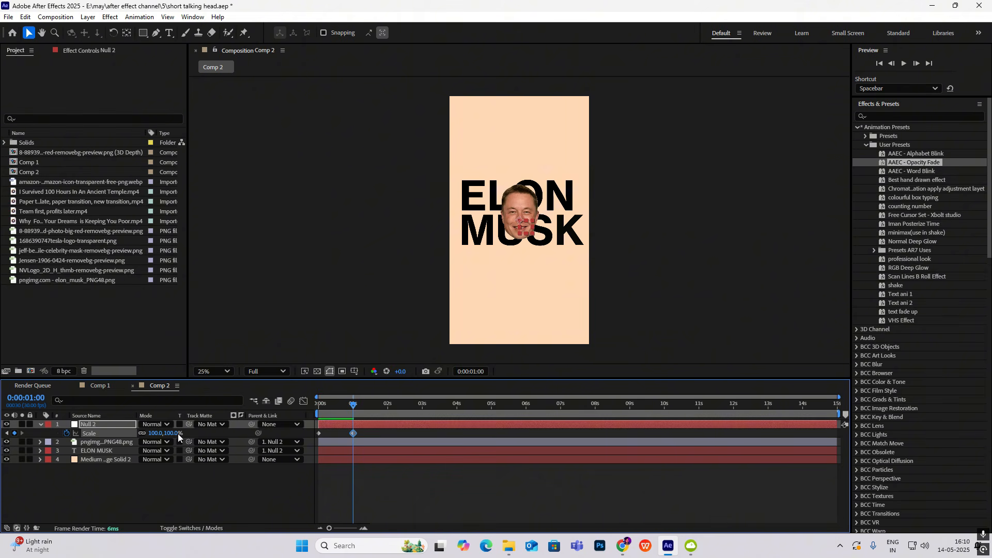
pyautogui.moveTo(178, 433); pyautogui.dragTo(170, 441)
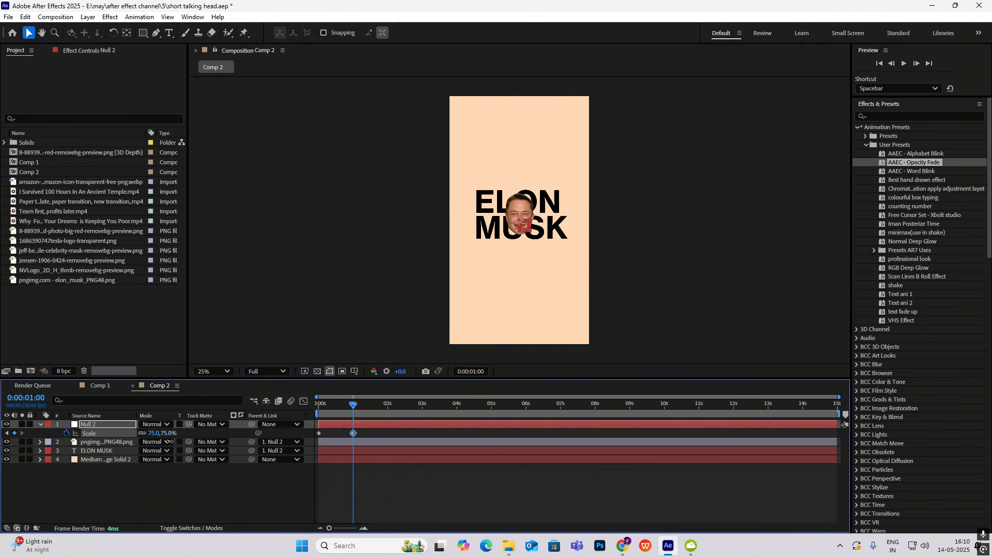
pyautogui.moveTo(376, 430); pyautogui.dragTo(297, 436)
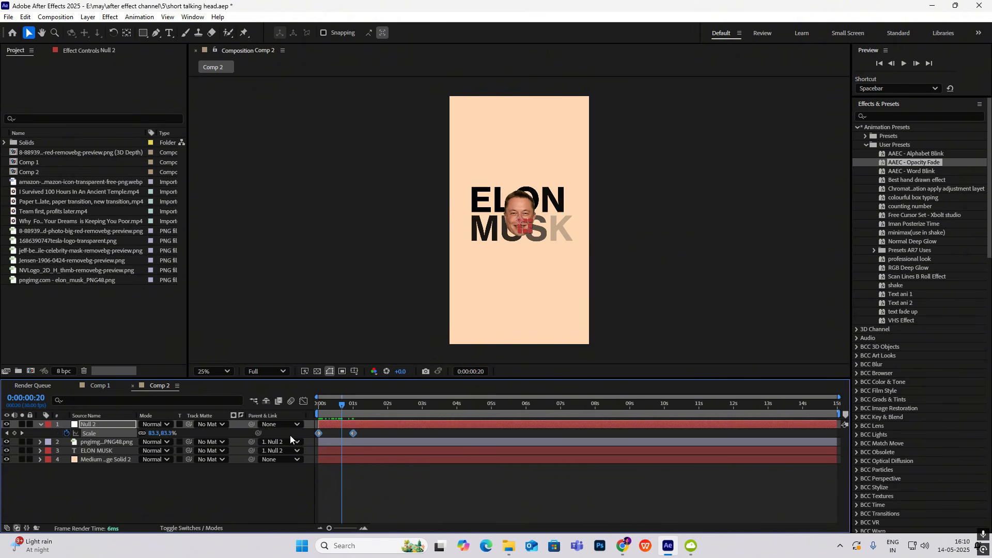
pyautogui.press('F9')
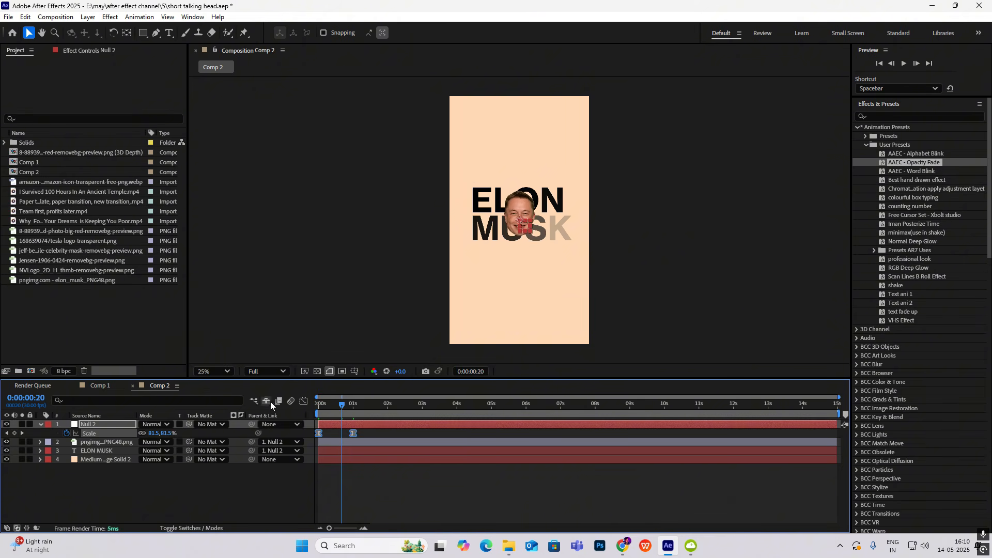
# Lengthen the ease into the null's end Scale keyframe in the speed graph, then preview the scaling animation
pyautogui.click(303, 401)
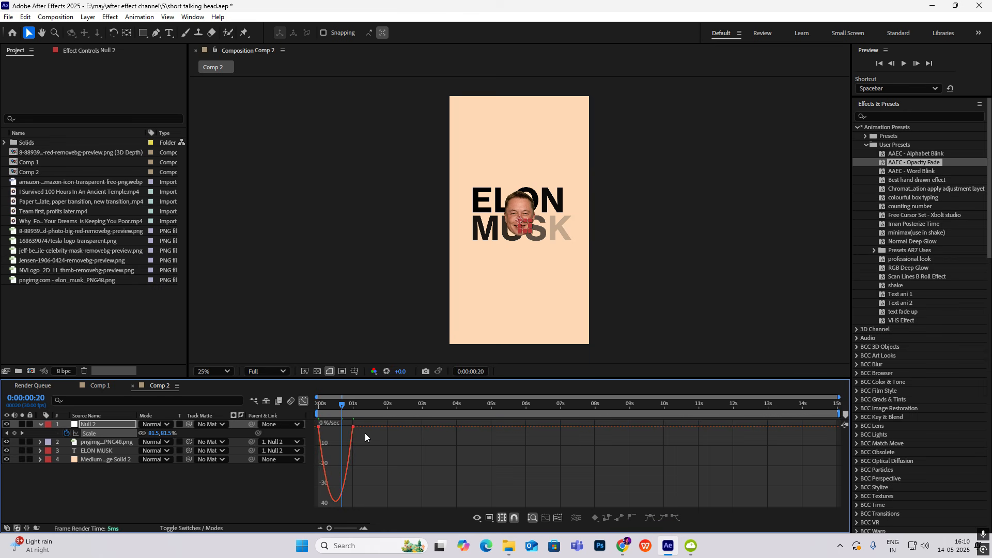
pyautogui.scroll(1, 364, 434)
pyautogui.moveTo(322, 405); pyautogui.dragTo(253, 407)
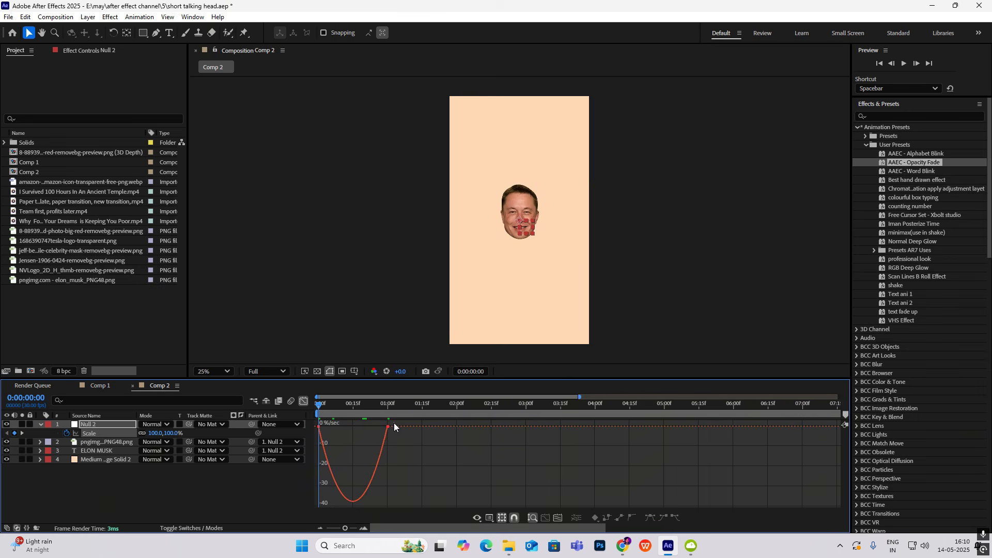
pyautogui.moveTo(394, 422); pyautogui.dragTo(252, 451)
pyautogui.moveTo(377, 433); pyautogui.dragTo(358, 432)
pyautogui.click(304, 401)
pyautogui.press('space')
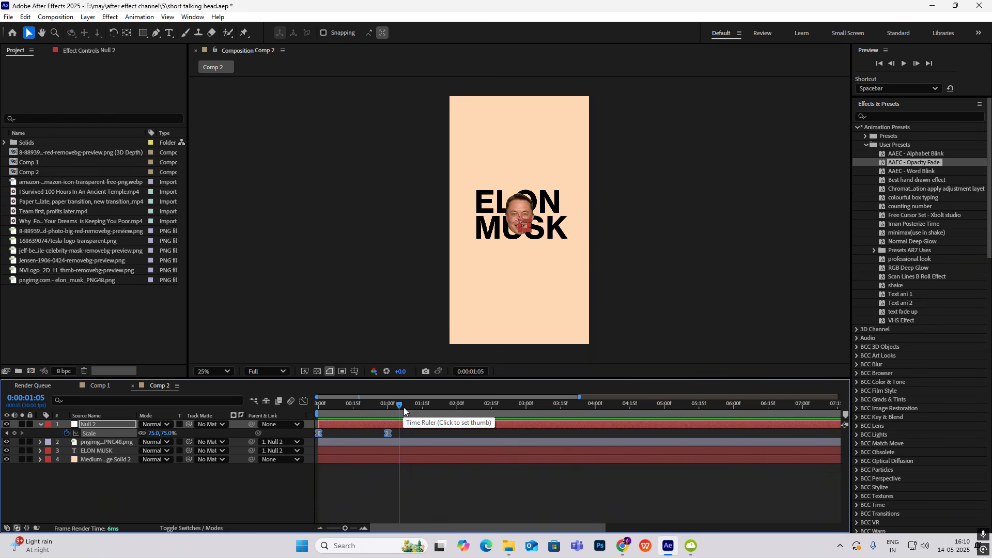
pyautogui.press('space')
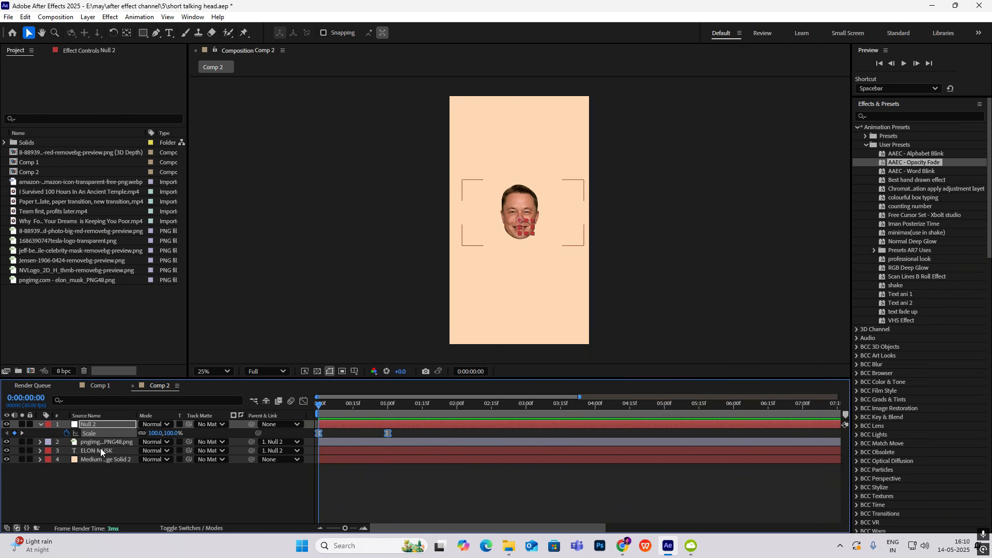
# Reveal the Opacity property of the face image layer at 0:00:00:00
pyautogui.click(104, 443)
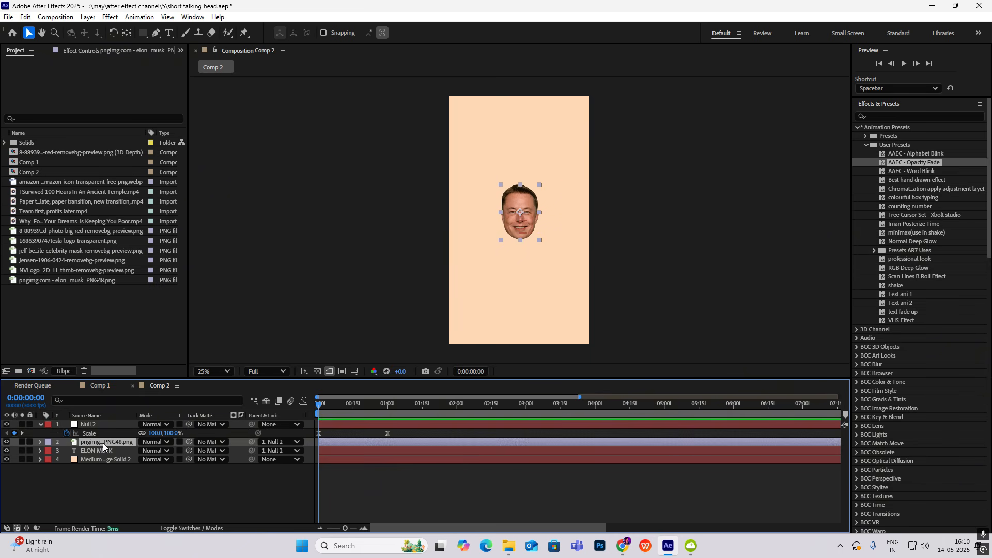
pyautogui.press('t')
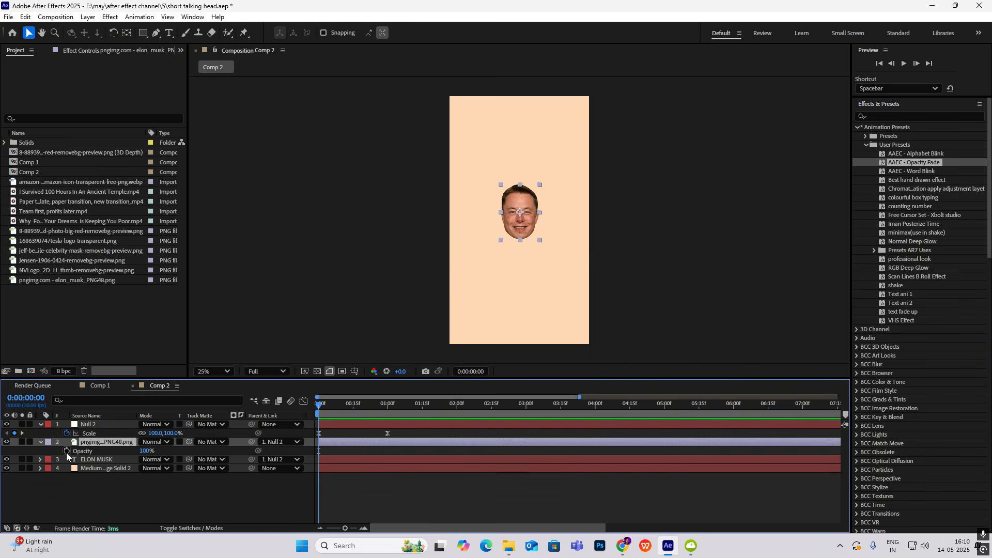
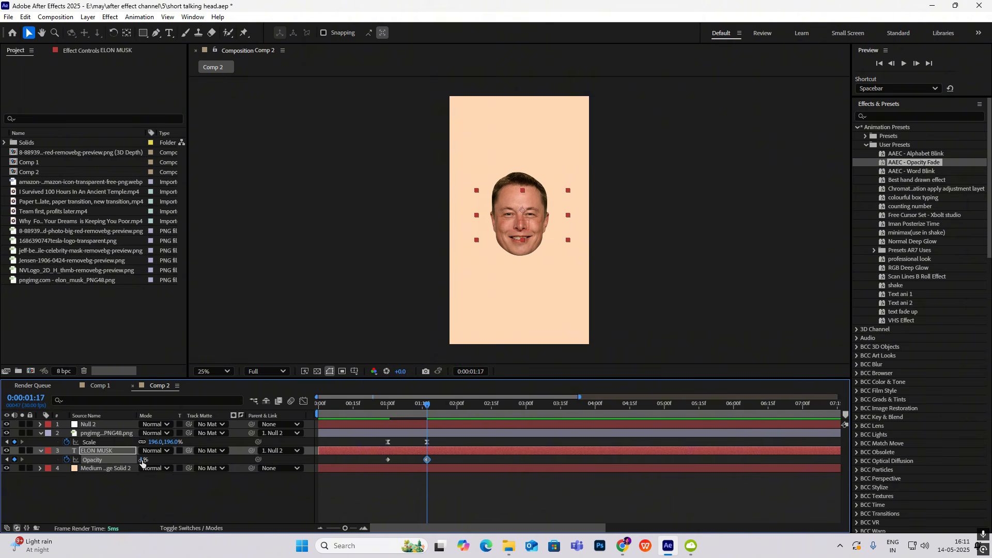
# Apply Easy Ease to both Opacity keyframes of the ELON MUSK text layer and preview the fade-out from 0:00:00:00
pyautogui.moveTo(439, 460); pyautogui.dragTo(328, 468)
pyautogui.click(303, 403)
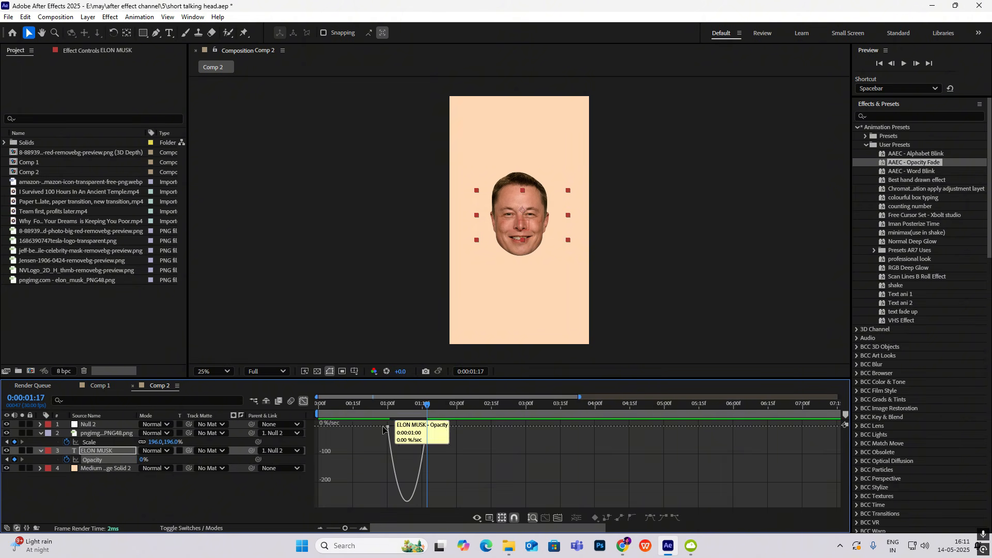
pyautogui.moveTo(435, 421)
pyautogui.mouseDown()
pyautogui.moveTo(381, 435)
pyautogui.moveTo(409, 431)
pyautogui.moveTo(400, 413)
pyautogui.moveTo(445, 404)
pyautogui.mouseUp()
pyautogui.click(303, 401)
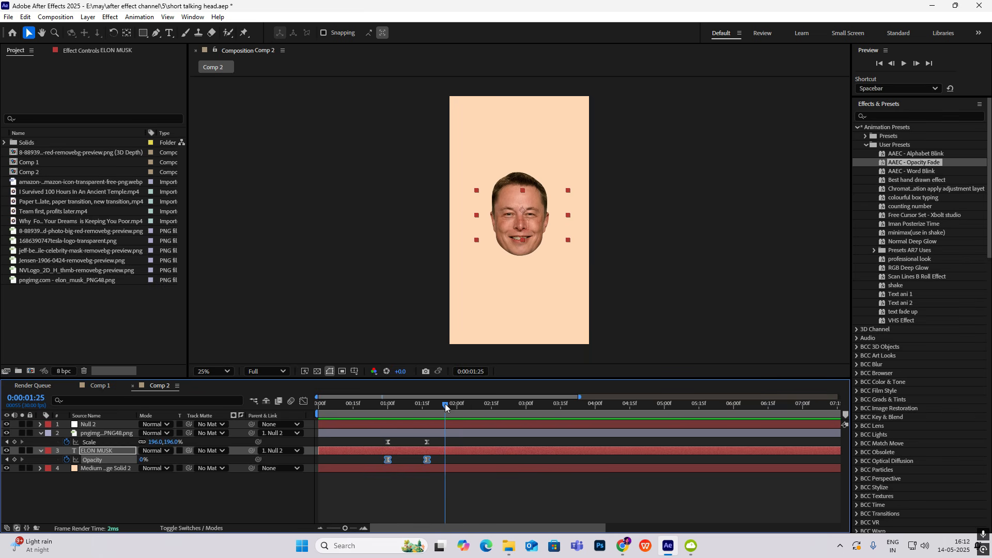
pyautogui.press('Home')
pyautogui.press('space')
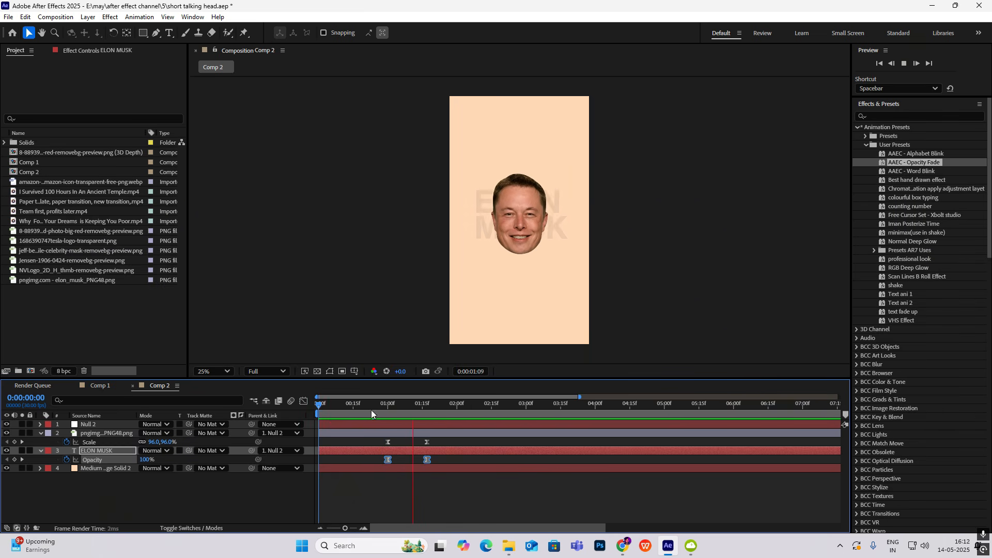
pyautogui.press('space')
# Place two Puppet Position pins on the face image at 0:00:01:22, one above and one below the eye on the image's left side
pyautogui.scroll(2, 507, 221)
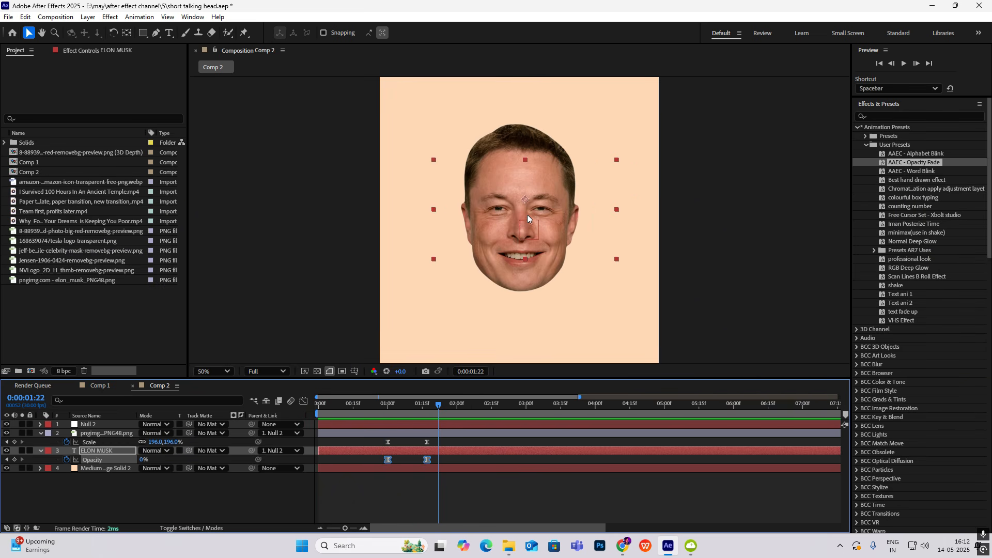
pyautogui.click(40, 433)
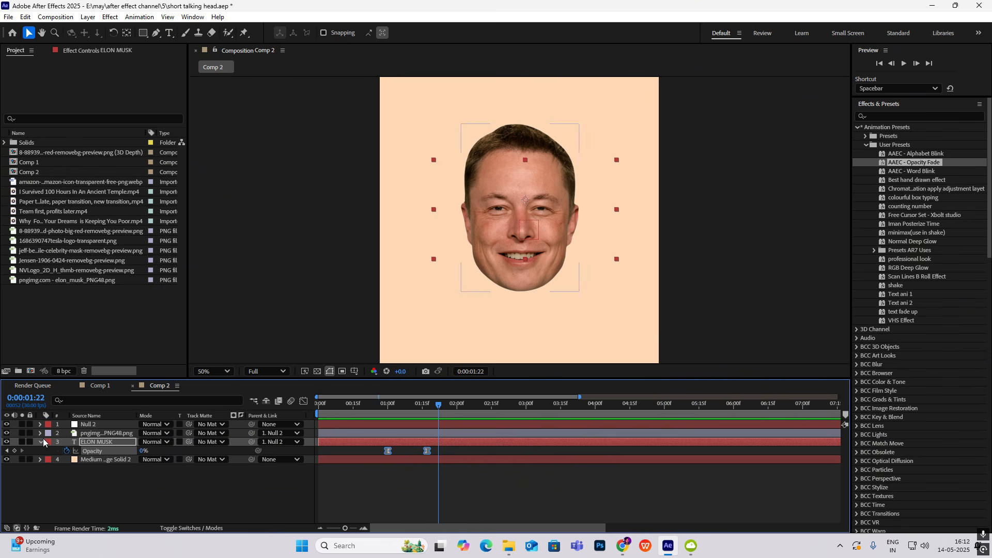
pyautogui.click(40, 442)
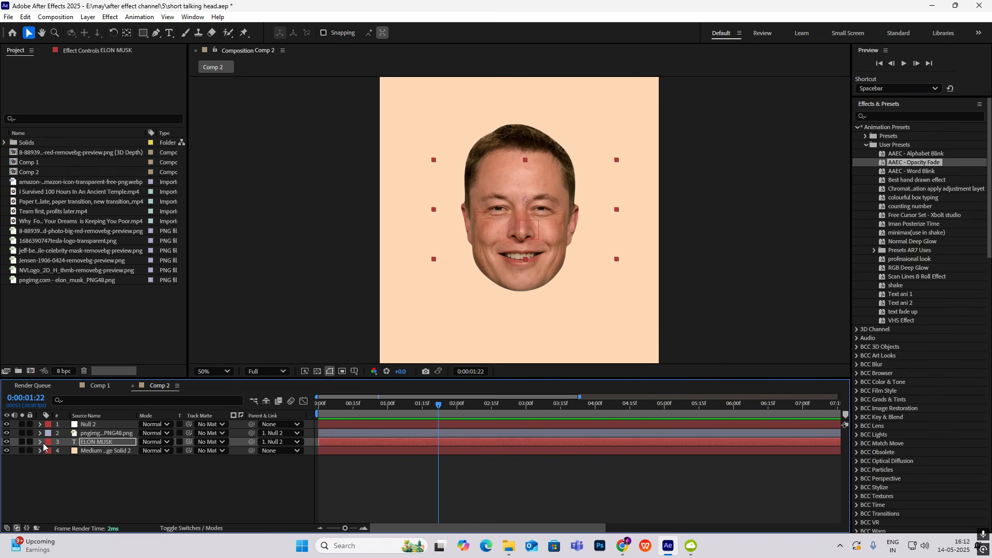
pyautogui.click(244, 35)
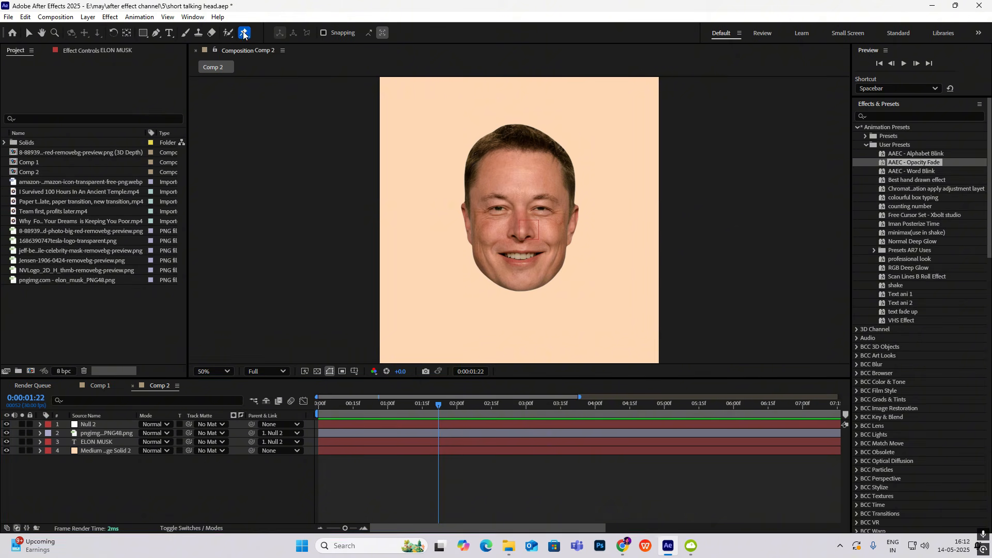
pyautogui.scroll(2, 515, 197)
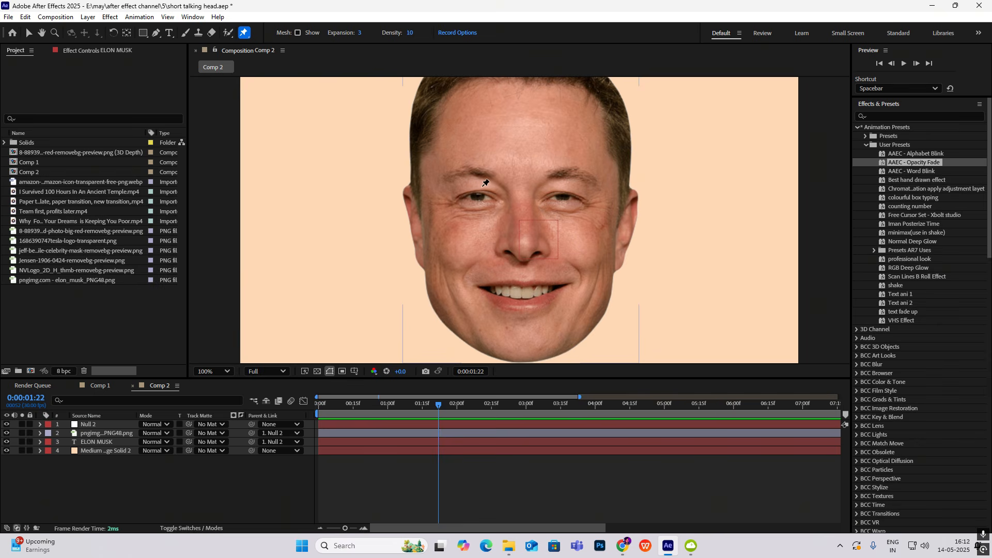
pyautogui.click(479, 183)
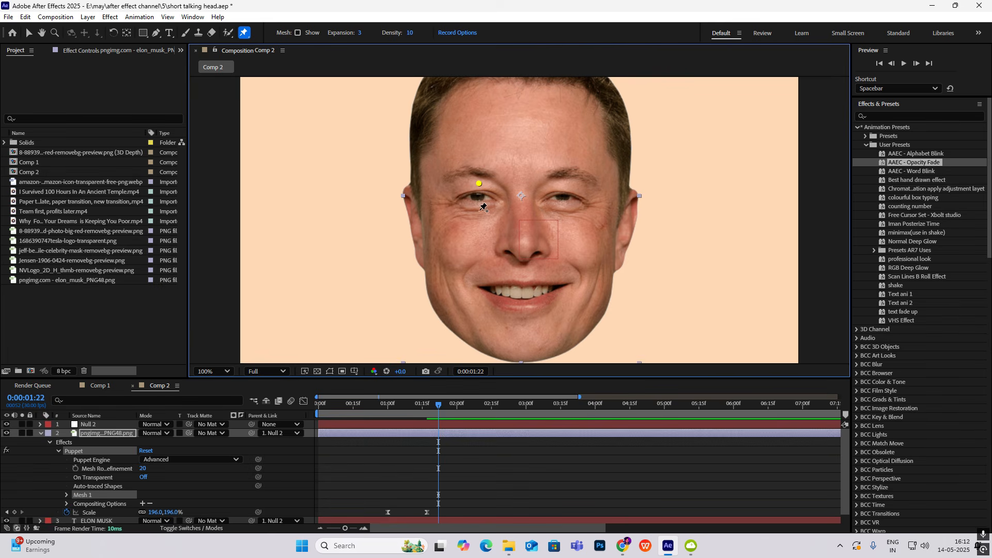
pyautogui.click(478, 213)
# Move the Position keyframes of Puppet Pin 1 and Puppet Pin 2 on the face layer to 0:00:01:06
pyautogui.moveTo(435, 410); pyautogui.dragTo(394, 408)
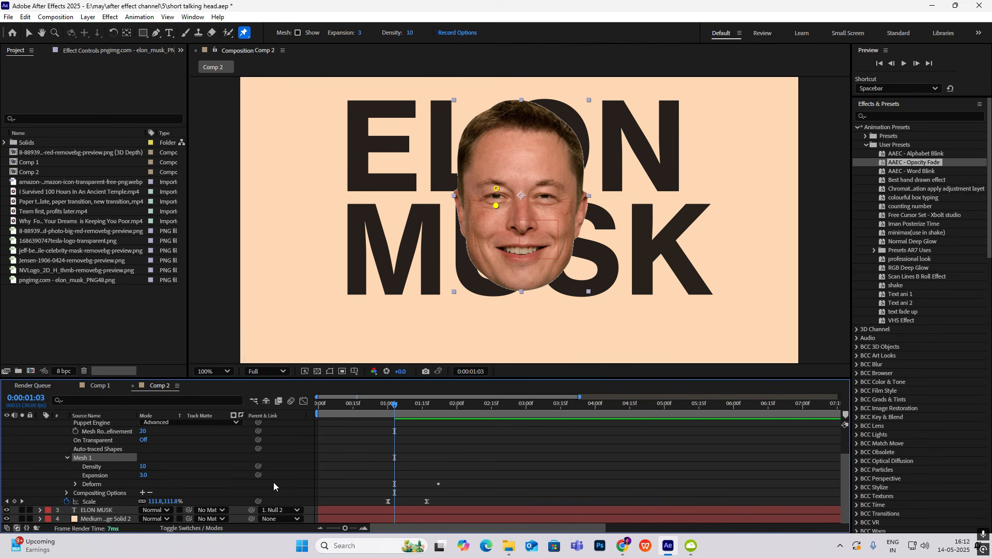
pyautogui.click(75, 484)
pyautogui.scroll(-1, 91, 483)
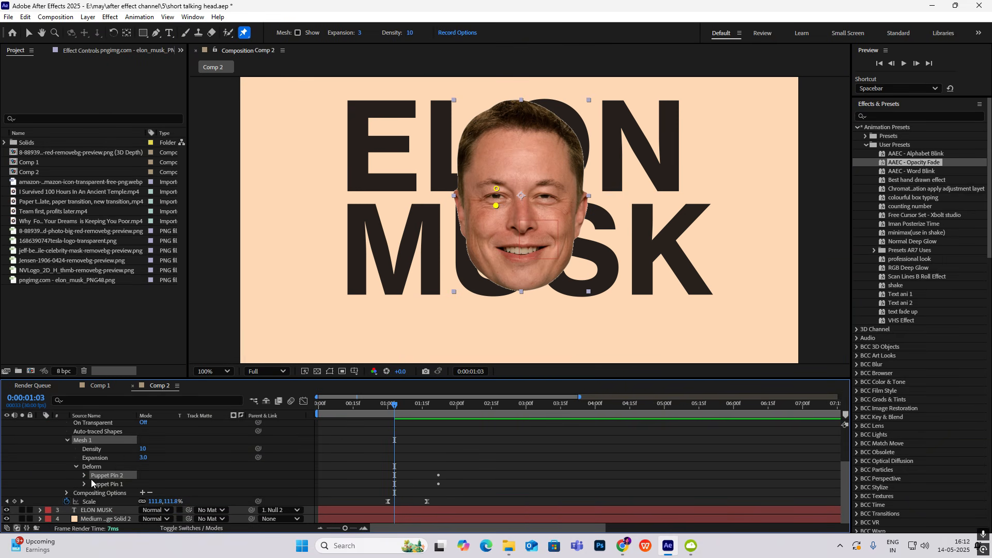
pyautogui.click(84, 475)
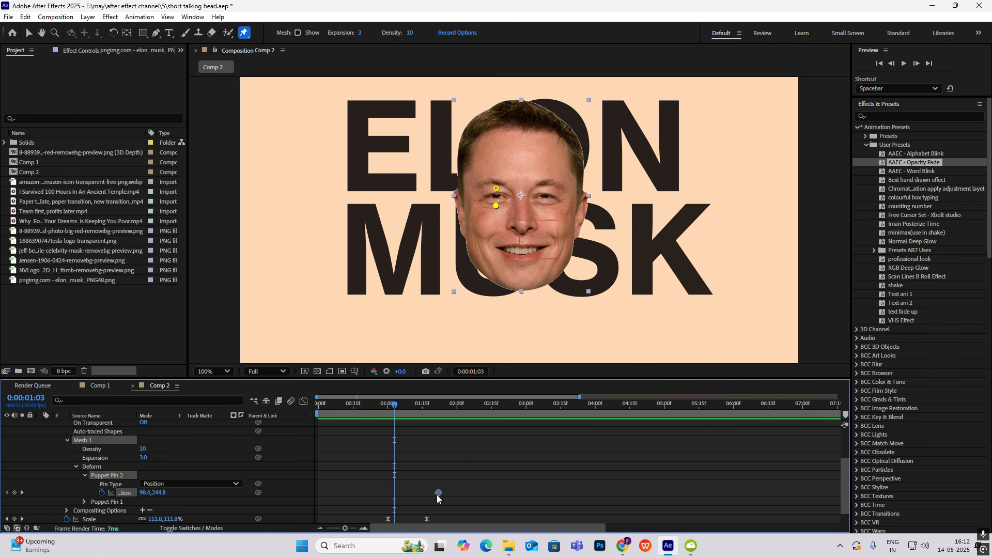
pyautogui.moveTo(438, 492); pyautogui.dragTo(389, 499)
pyautogui.moveTo(394, 406); pyautogui.dragTo(401, 409)
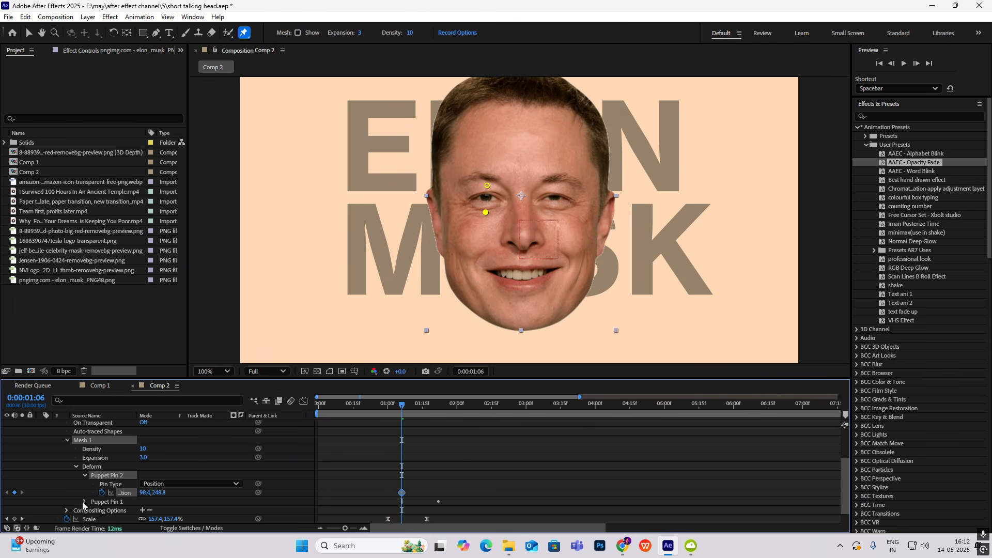
pyautogui.click(84, 501)
pyautogui.scroll(-1, 155, 491)
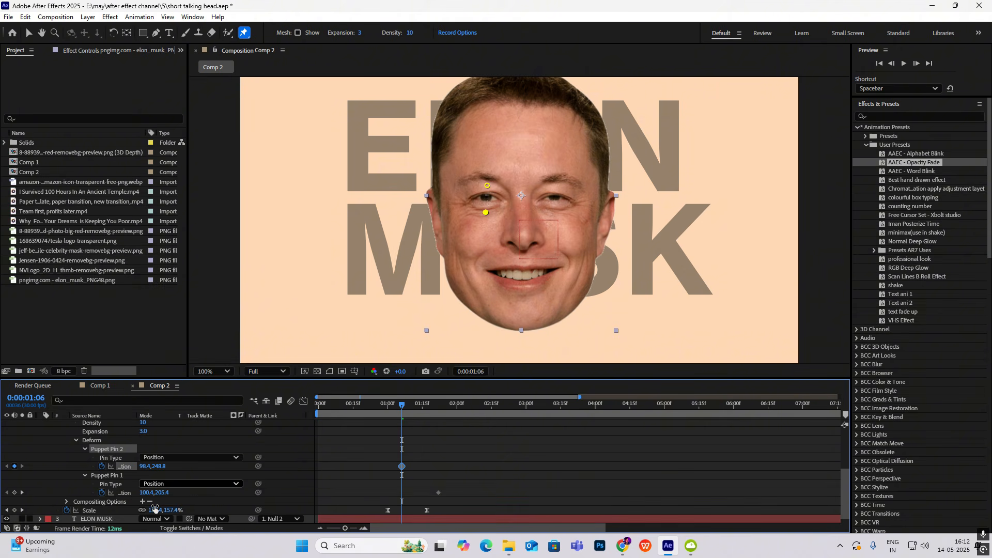
pyautogui.moveTo(439, 494); pyautogui.dragTo(401, 494)
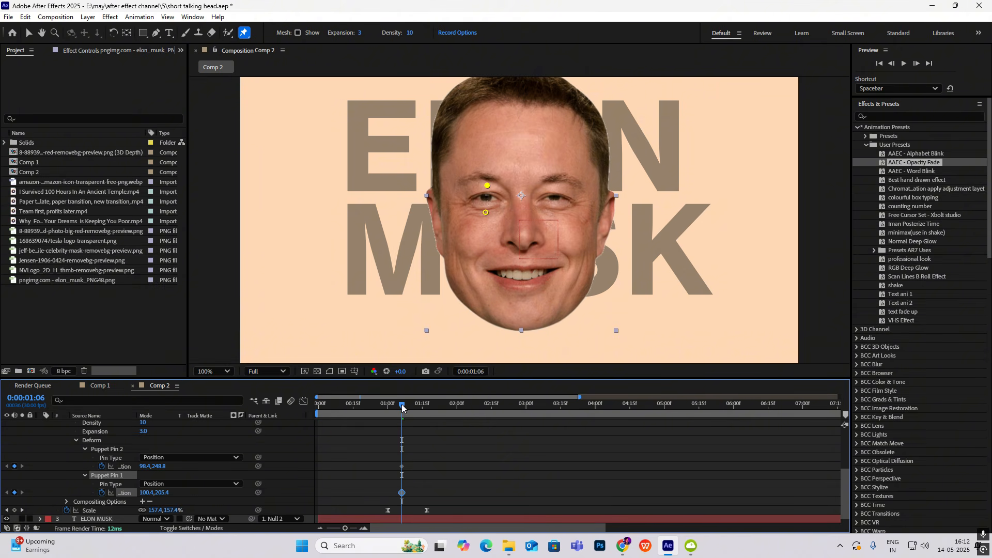
# At 0:00:01:16, bring the eye pins together, moving the upper pin to 100.4, 210.1 and the lower pin to 98.4, 234.5
pyautogui.click(424, 413)
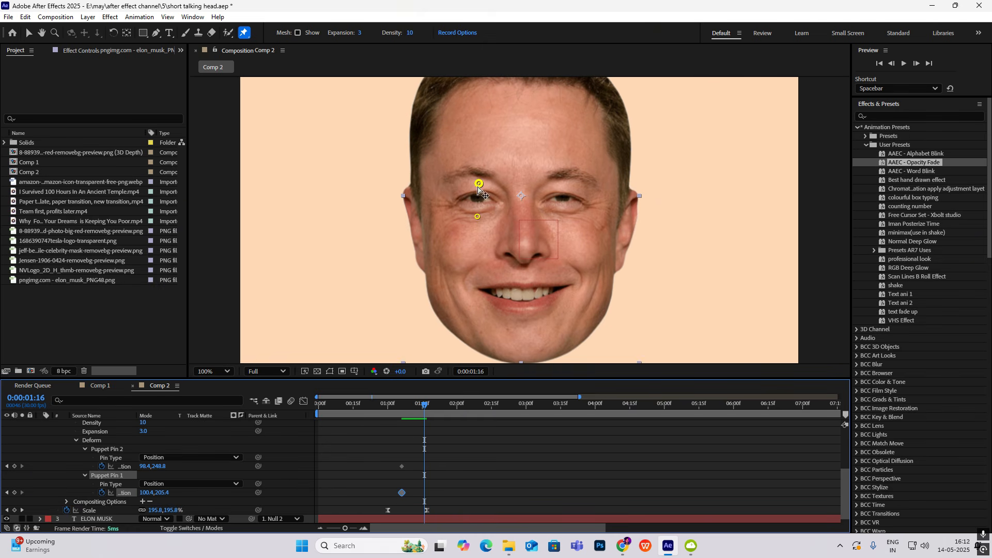
pyautogui.moveTo(479, 184); pyautogui.dragTo(478, 194)
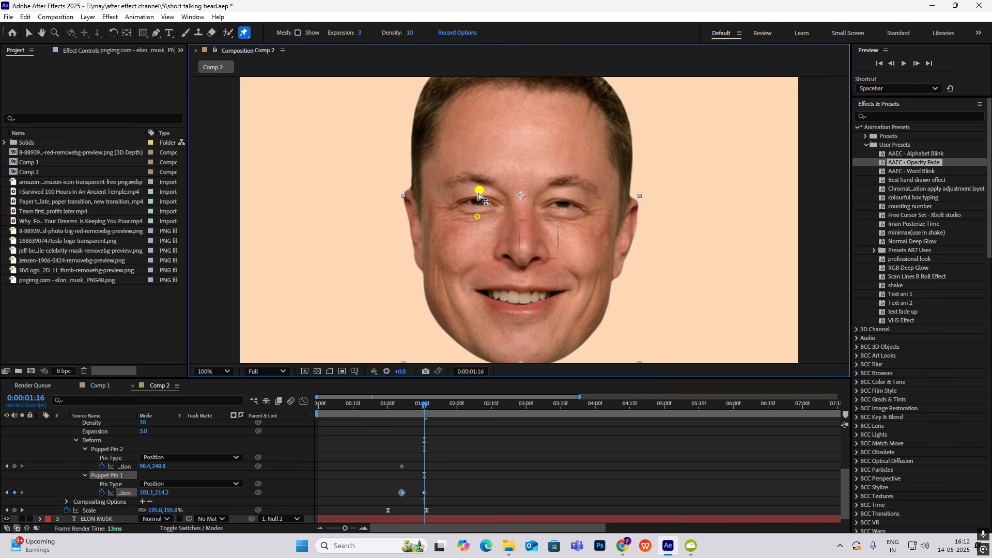
pyautogui.hotkey('ctrl', 'z')
pyautogui.hotkey('ctrl', 'z')
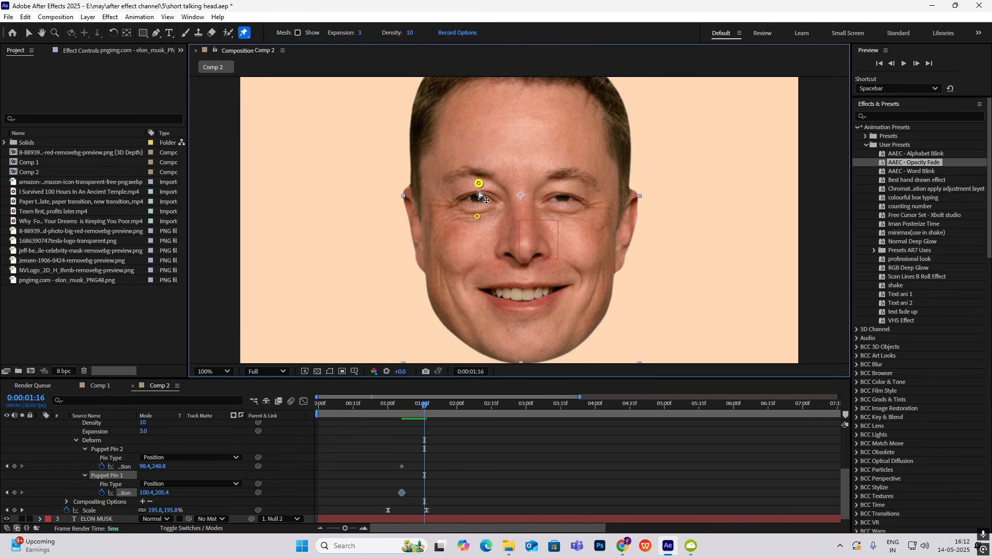
pyautogui.moveTo(479, 194)
pyautogui.mouseDown()
pyautogui.moveTo(479, 213)
pyautogui.moveTo(476, 205)
pyautogui.mouseUp()
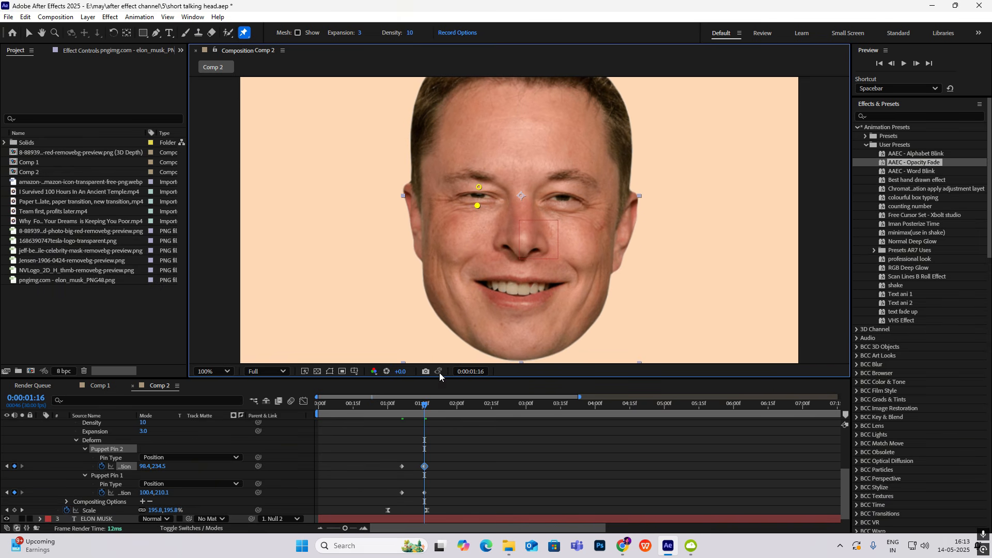
# Copy both pins' first Position keyframes to 0:00:01:26 to reopen the eye, and preview the wink
pyautogui.moveTo(424, 413); pyautogui.dragTo(448, 415)
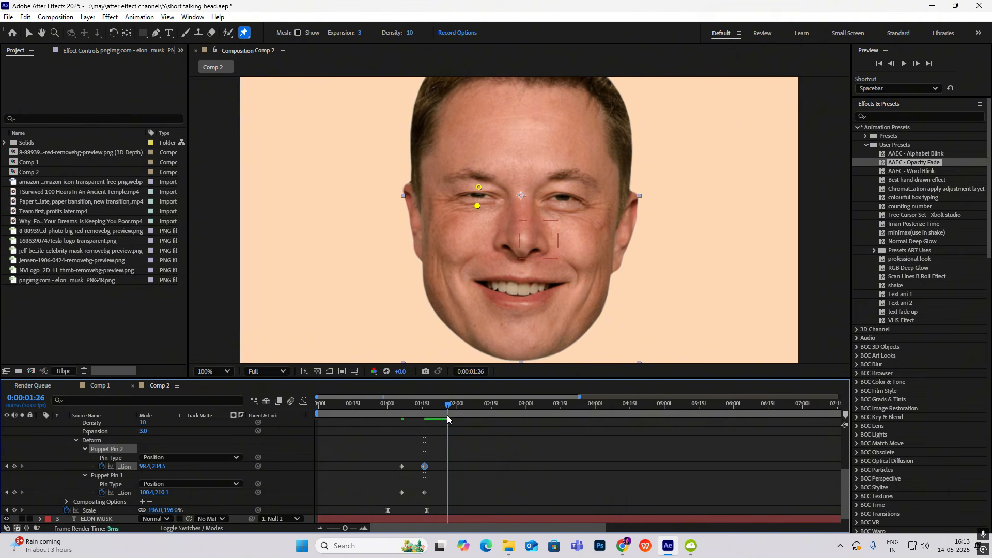
pyautogui.moveTo(408, 453); pyautogui.dragTo(393, 503)
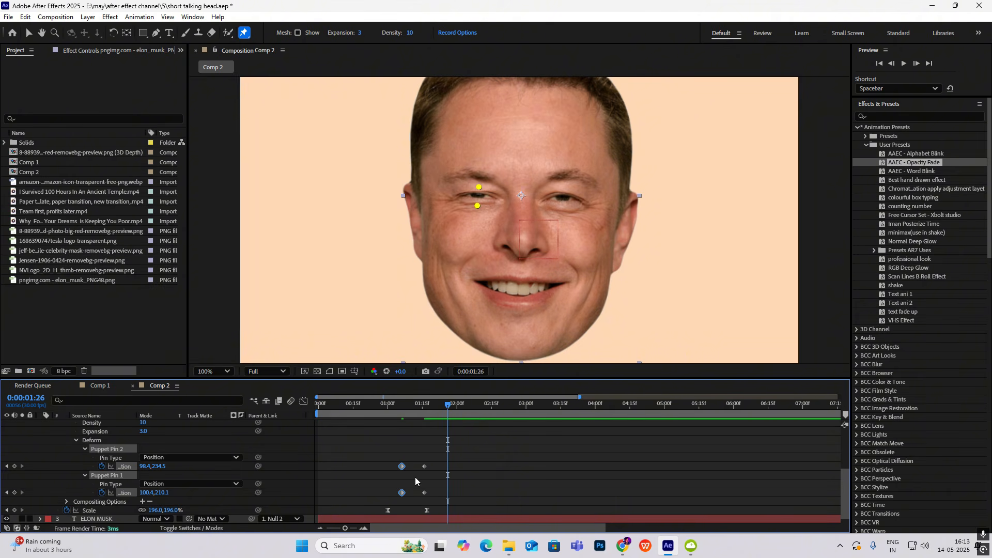
pyautogui.hotkey('ctrl', 'c')
pyautogui.hotkey('ctrl', 'v')
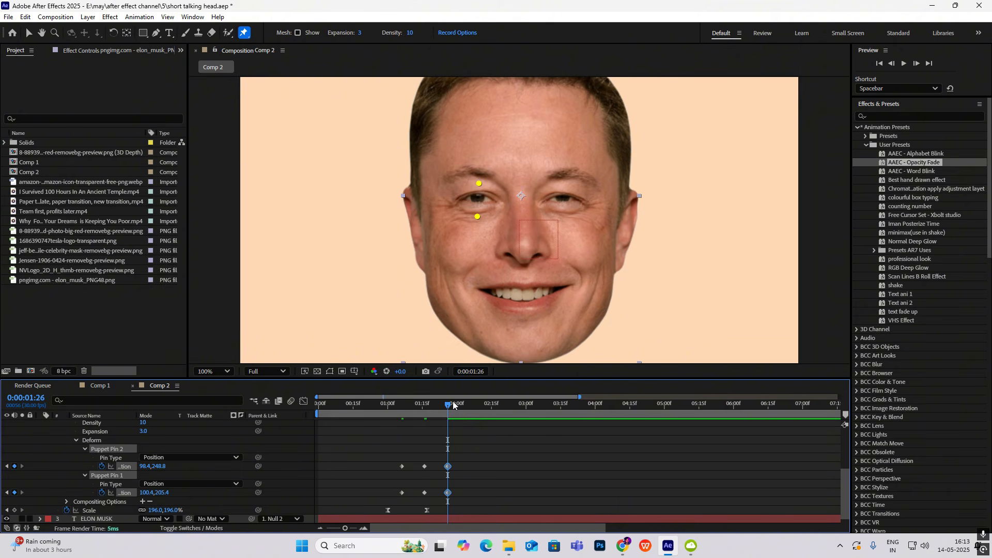
pyautogui.click(409, 414)
pyautogui.moveTo(410, 415)
pyautogui.mouseDown()
pyautogui.moveTo(377, 418)
pyautogui.moveTo(396, 414)
pyautogui.mouseUp()
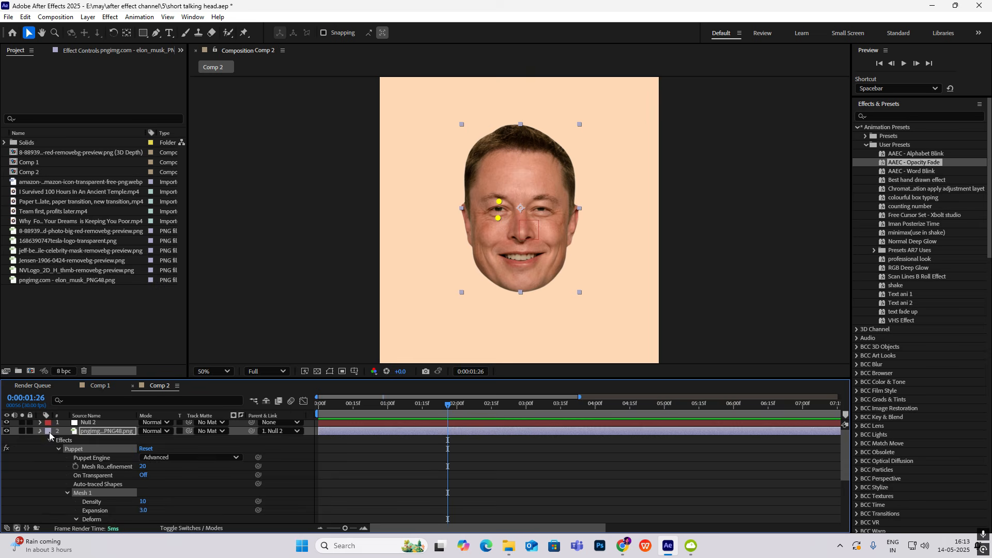
# Collapse the face layer's properties and preview the complete animation from 0:00:00:00
pyautogui.click(41, 431)
pyautogui.moveTo(448, 405); pyautogui.dragTo(253, 416)
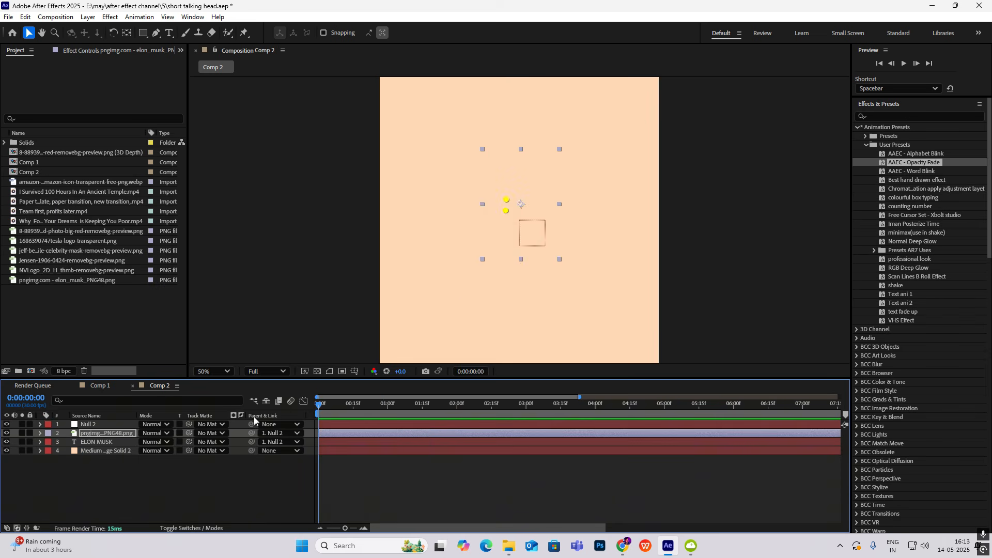
pyautogui.press('space')
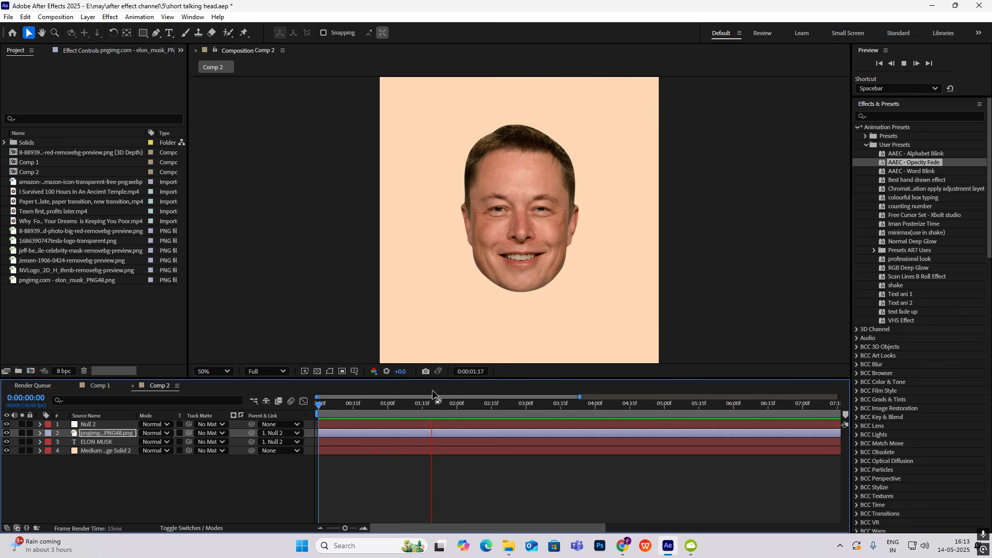
pyautogui.press('space')
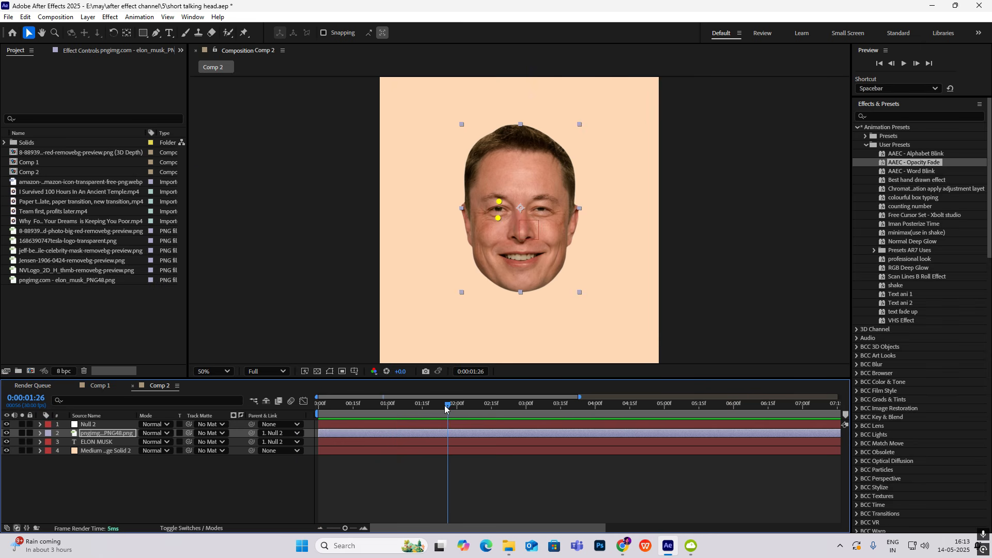
pyautogui.moveTo(445, 409); pyautogui.dragTo(315, 415)
pyautogui.press('space')
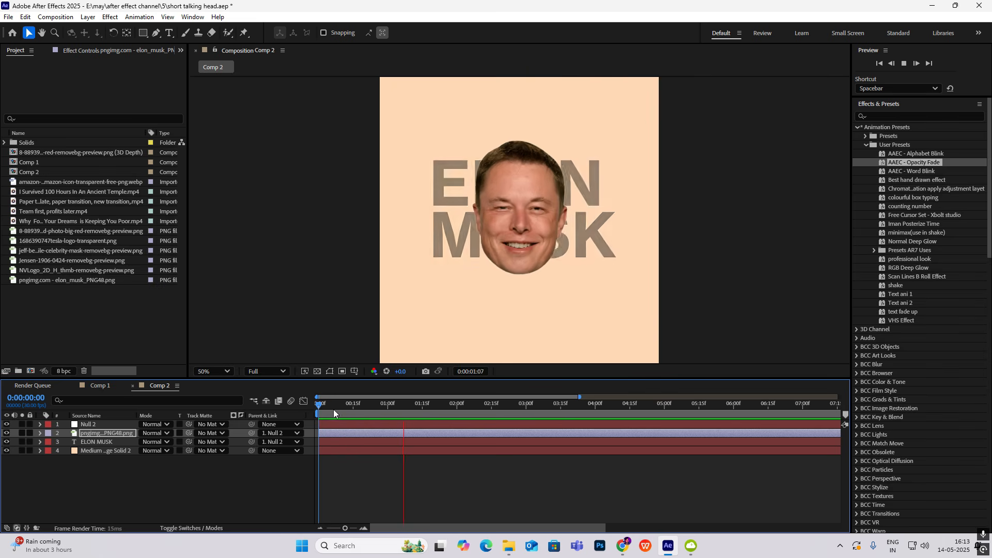
pyautogui.click(500, 204)
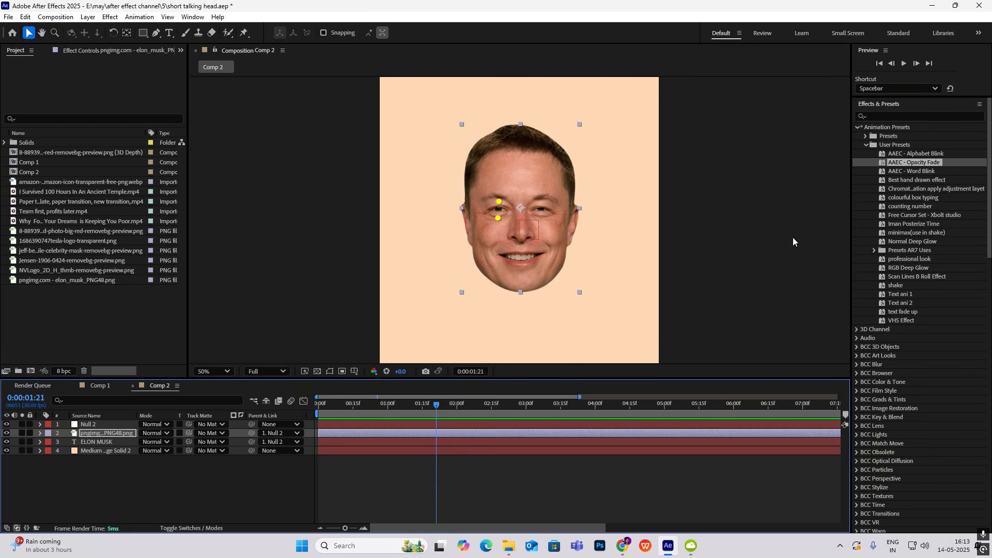
# Apply the Brightness & Contrast effect to the face image layer and set Contrast to 76
pyautogui.click(879, 116)
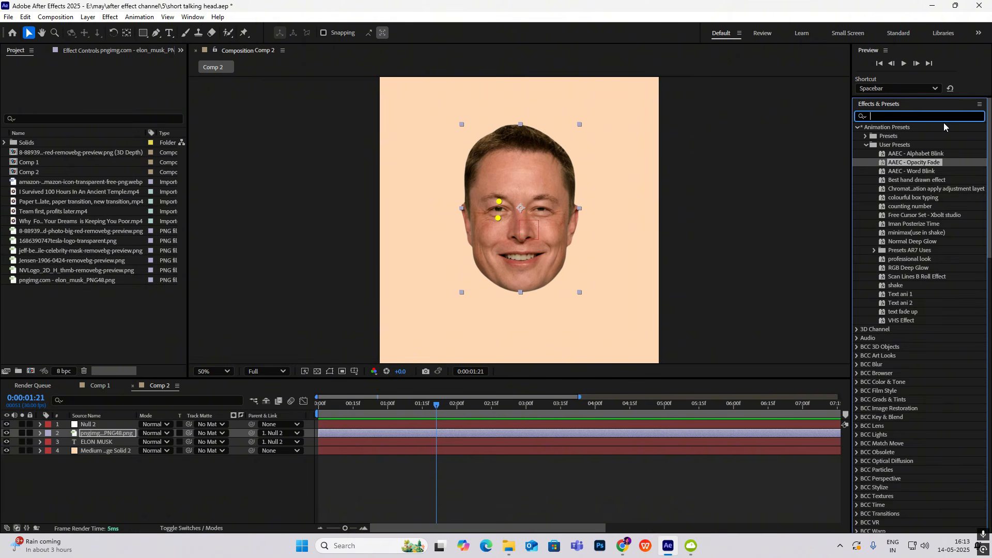
pyautogui.write('brightness')
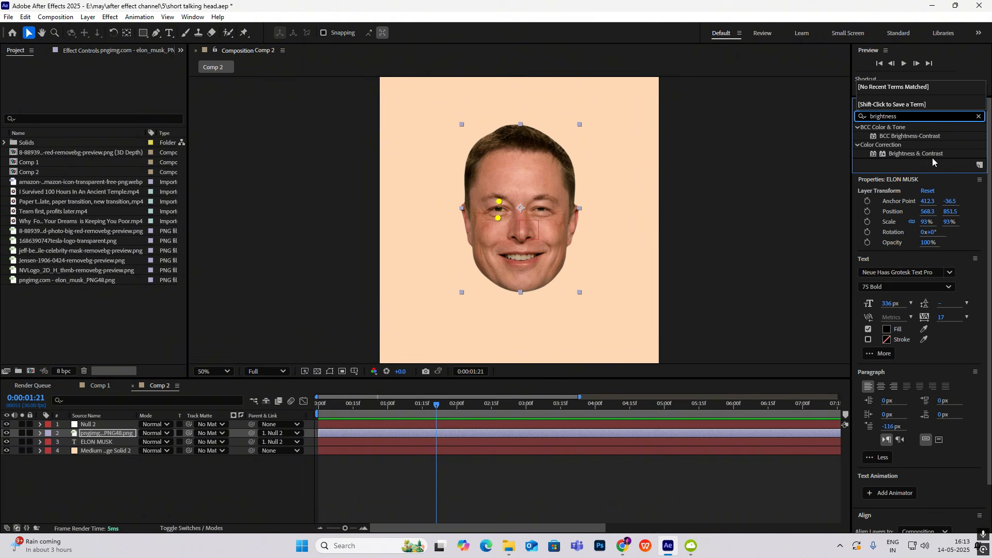
pyautogui.moveTo(930, 154); pyautogui.dragTo(120, 435)
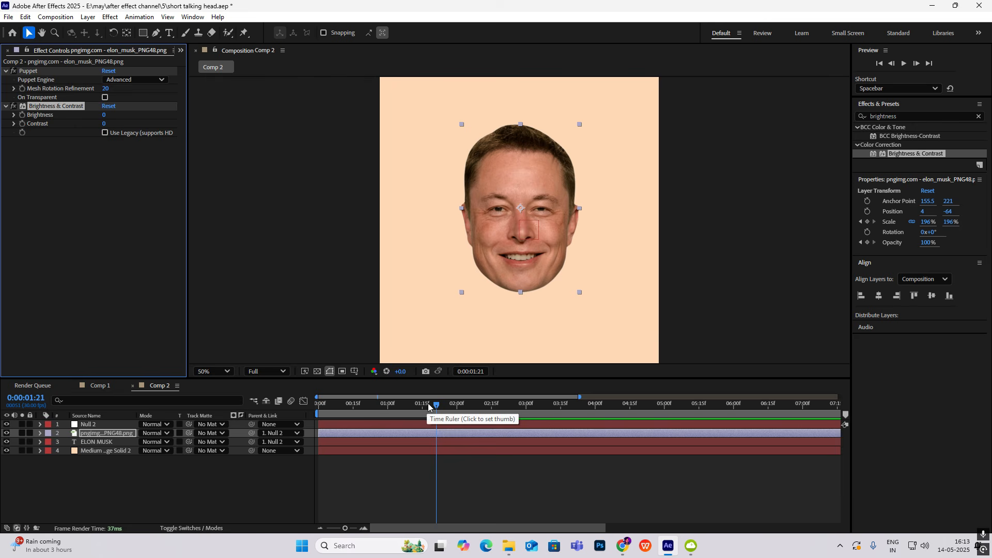
pyautogui.press('u')
pyautogui.click(388, 404)
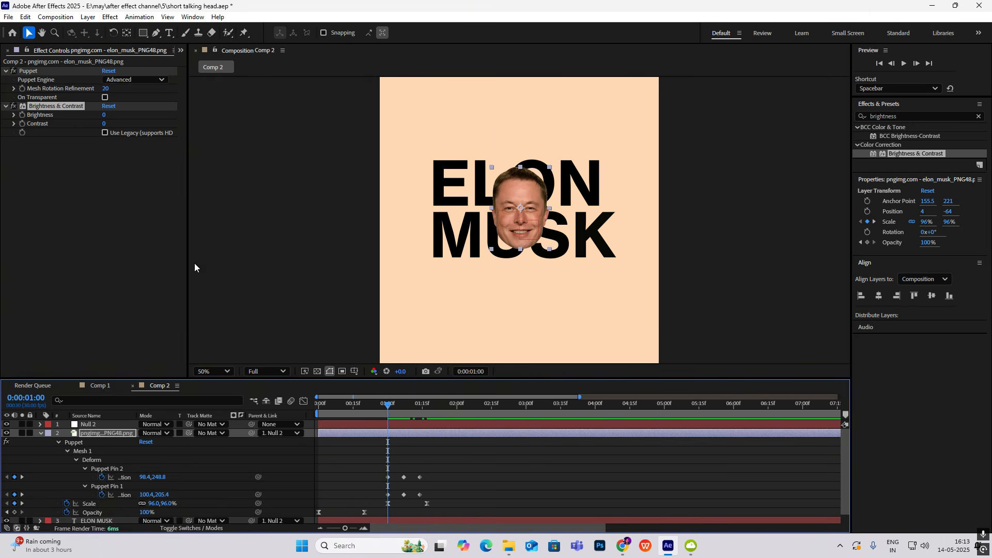
pyautogui.moveTo(104, 115); pyautogui.dragTo(128, 125)
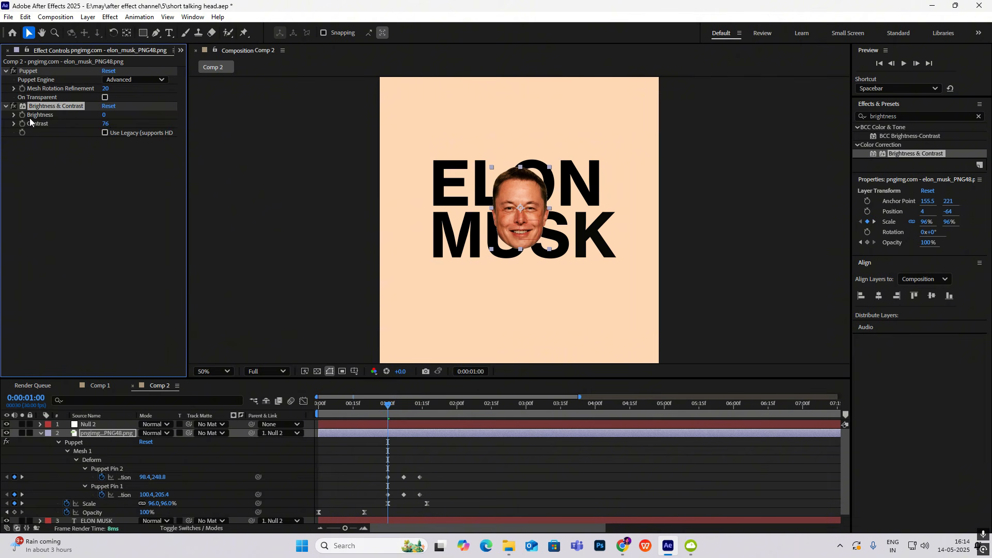
# Keyframe the face layer's Brightness to 96 at 0:00:01:07 and back to 0 at 0:00:01:14 for a flash
pyautogui.moveTo(388, 414); pyautogui.dragTo(403, 417)
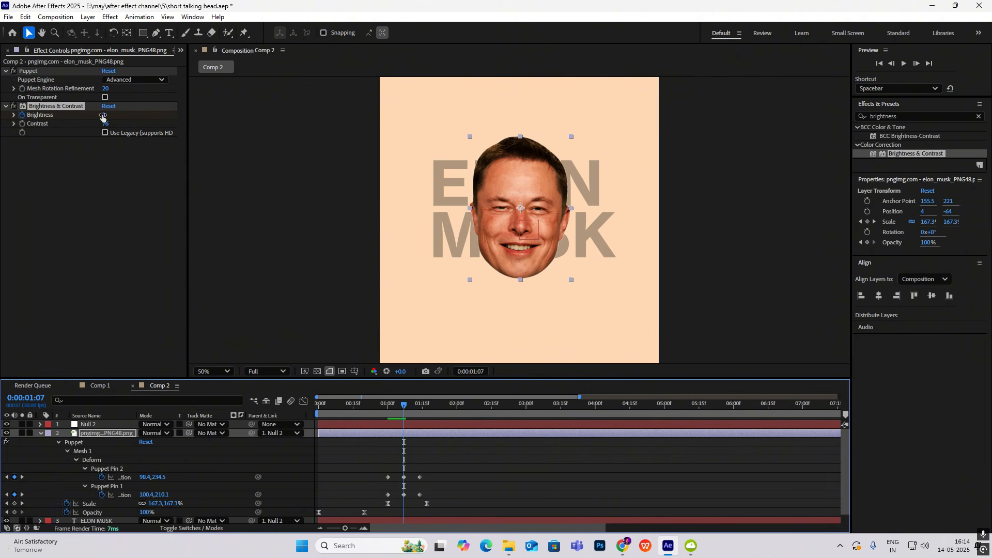
pyautogui.moveTo(104, 115); pyautogui.dragTo(171, 126)
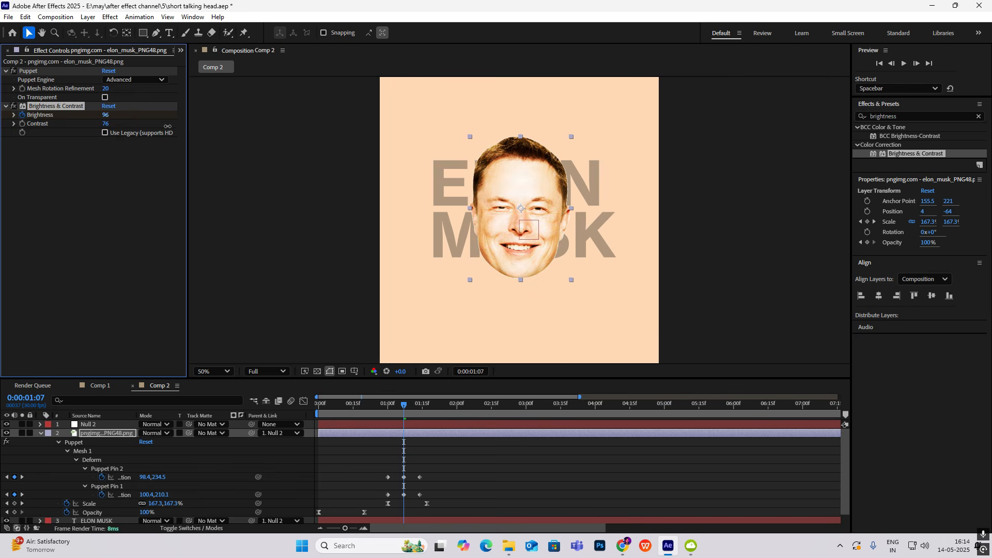
pyautogui.moveTo(404, 411); pyautogui.dragTo(419, 410)
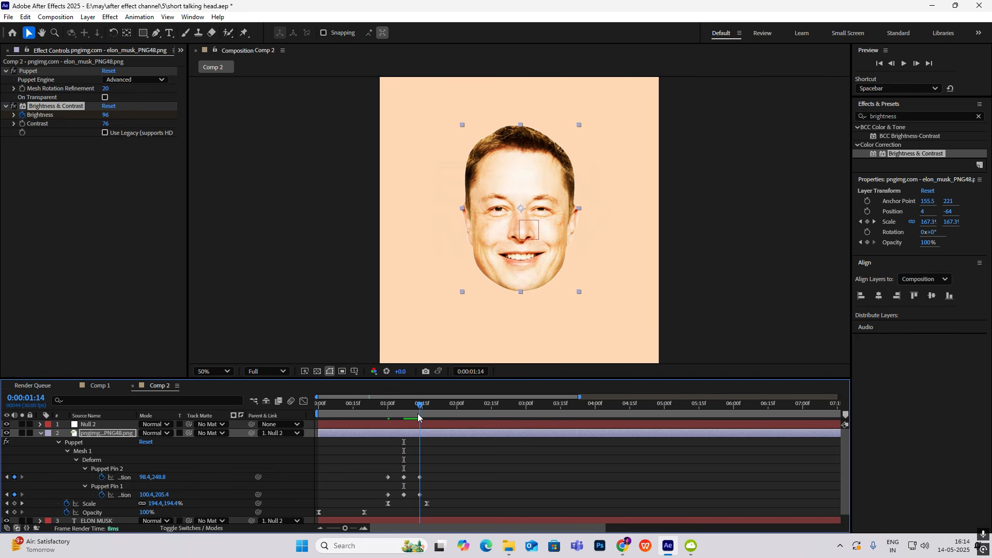
pyautogui.click(106, 114)
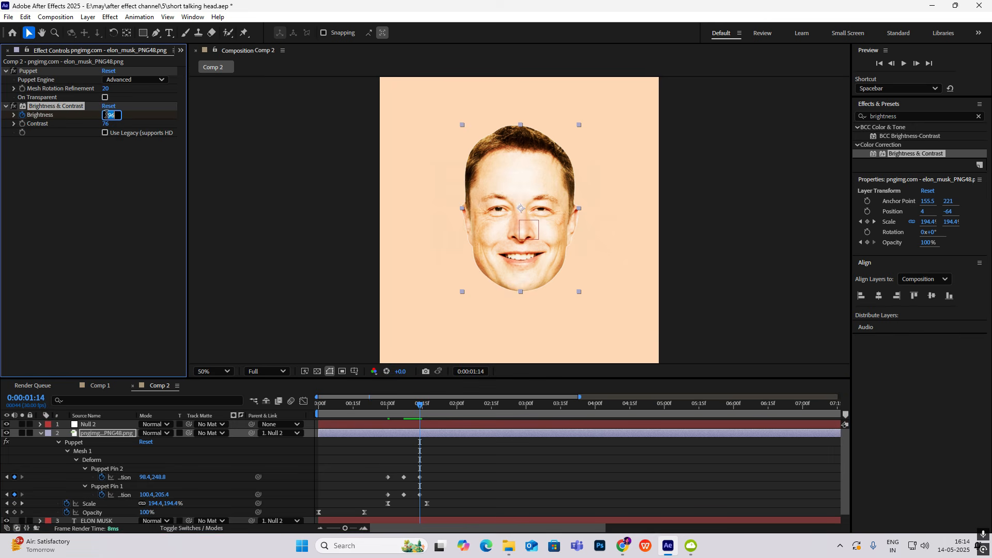
pyautogui.write('0')
pyautogui.press('Return')
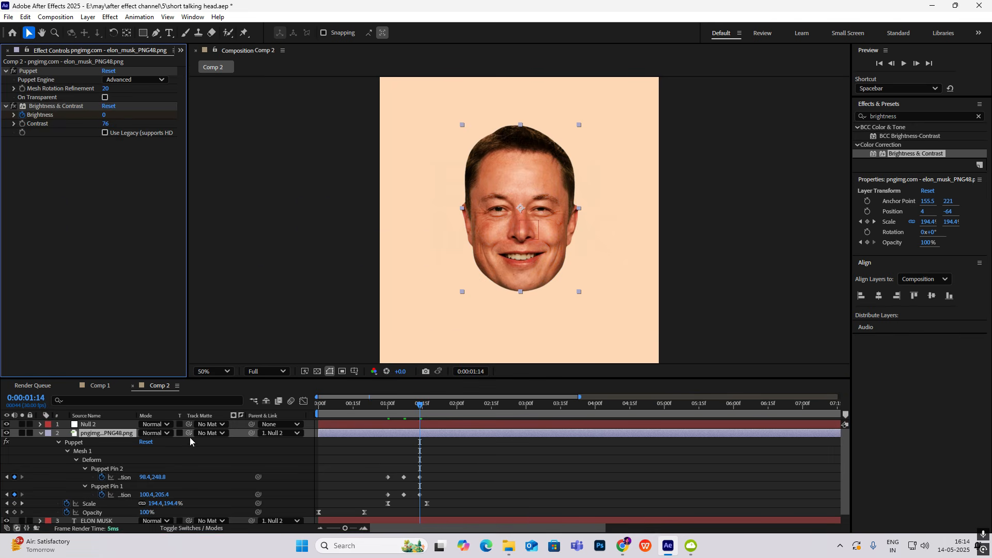
# Reveal the face layer's keyframed properties and preview the brightness flash from 0:00:01:00
pyautogui.press('u')
pyautogui.press('u')
pyautogui.scroll(-1, 427, 482)
pyautogui.scroll(1, 426, 481)
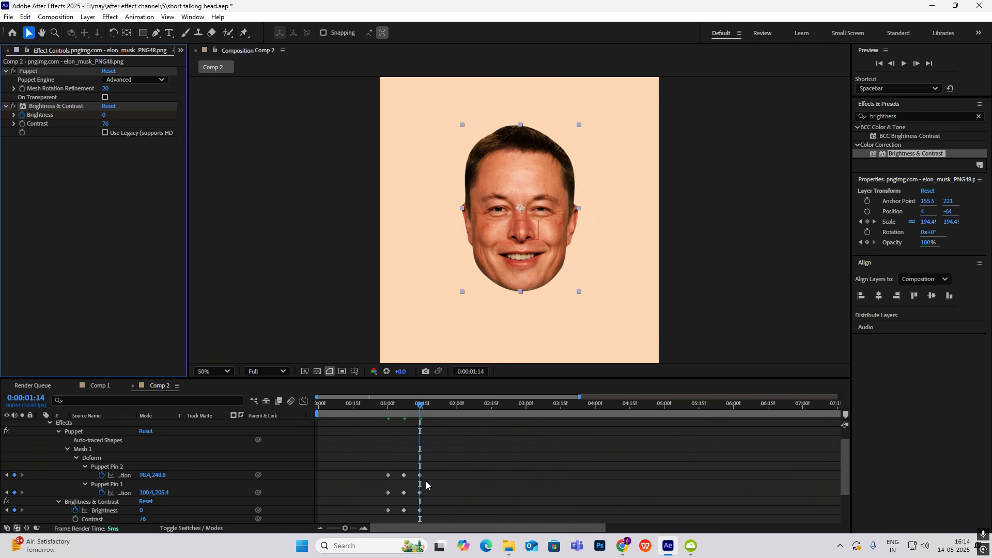
pyautogui.moveTo(420, 407); pyautogui.dragTo(385, 411)
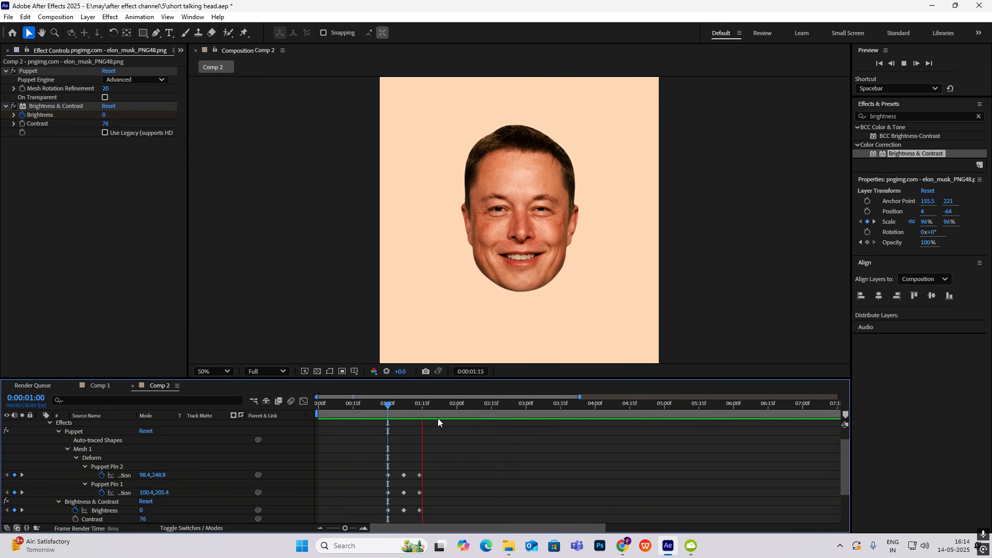
pyautogui.press('space')
# Collapse the face layer's properties and preview the whole Comp 2 animation from 0:00:00:00
pyautogui.press('u')
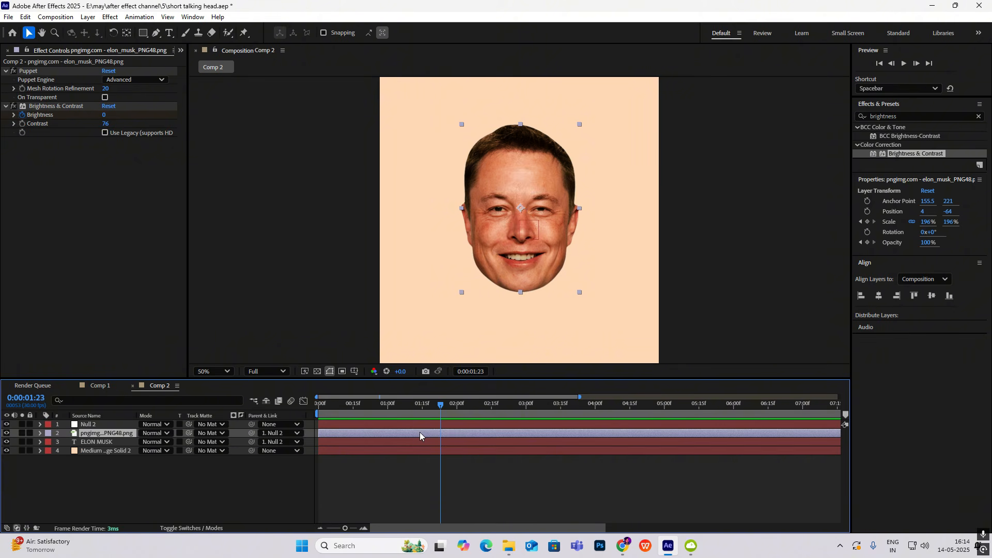
pyautogui.press('Home')
pyautogui.scroll(-1, 563, 244)
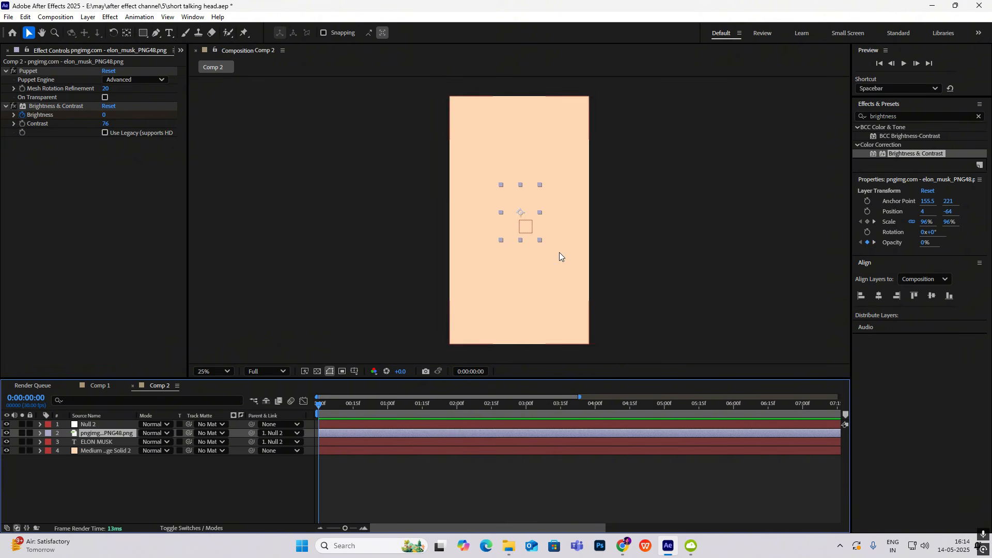
pyautogui.press('space')
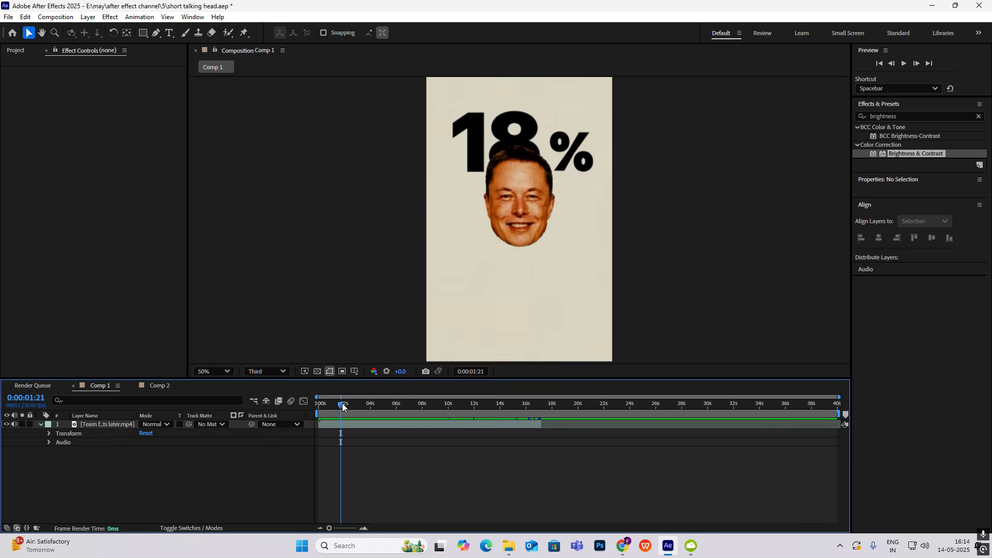
# Check the percentage counter shot in Comp 1 at 0:00:01:18, and return to Comp 2 at 0:00:01:06
pyautogui.moveTo(342, 407)
pyautogui.mouseDown()
pyautogui.moveTo(308, 413)
pyautogui.moveTo(340, 416)
pyautogui.mouseUp()
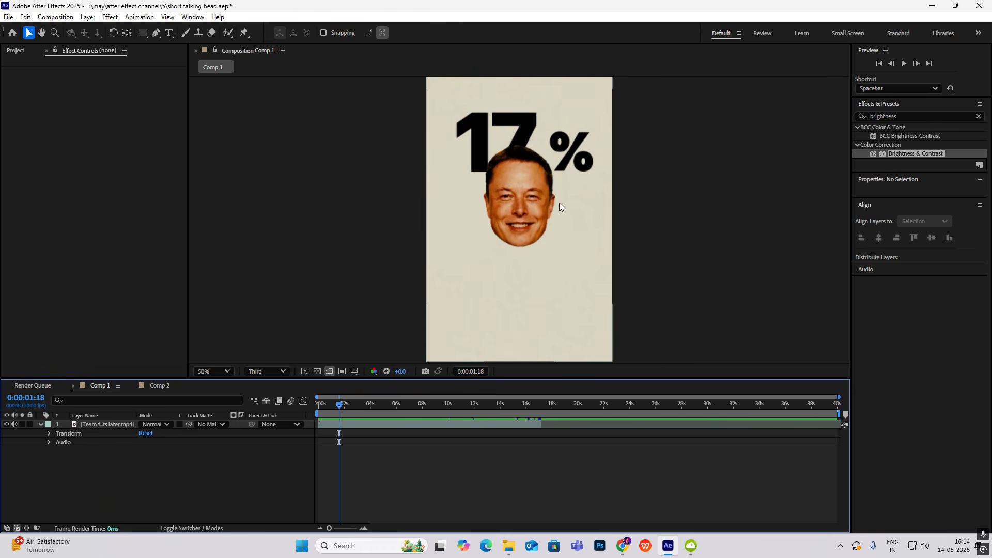
pyautogui.click(154, 387)
pyautogui.moveTo(425, 419); pyautogui.dragTo(402, 456)
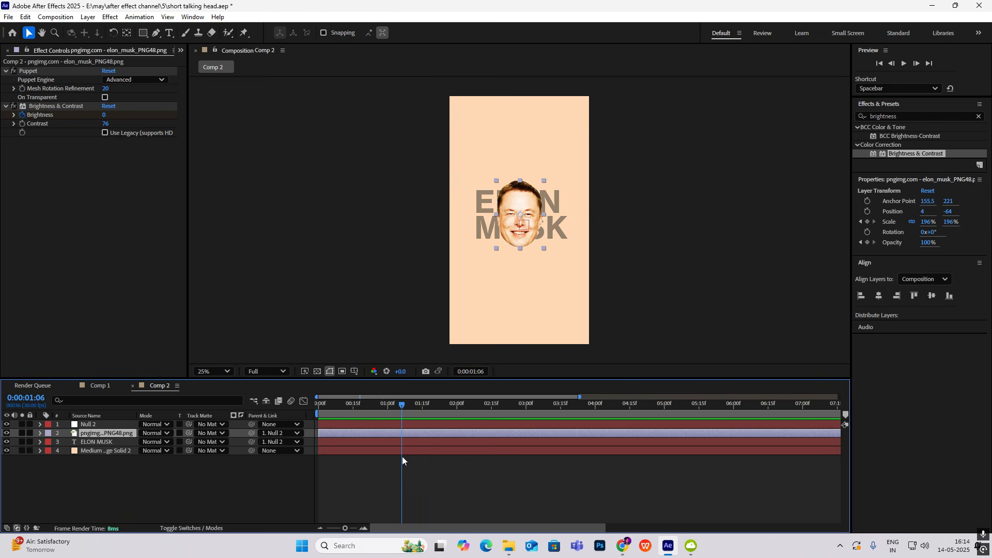
pyautogui.click(179, 458)
pyautogui.rightClick(89, 488)
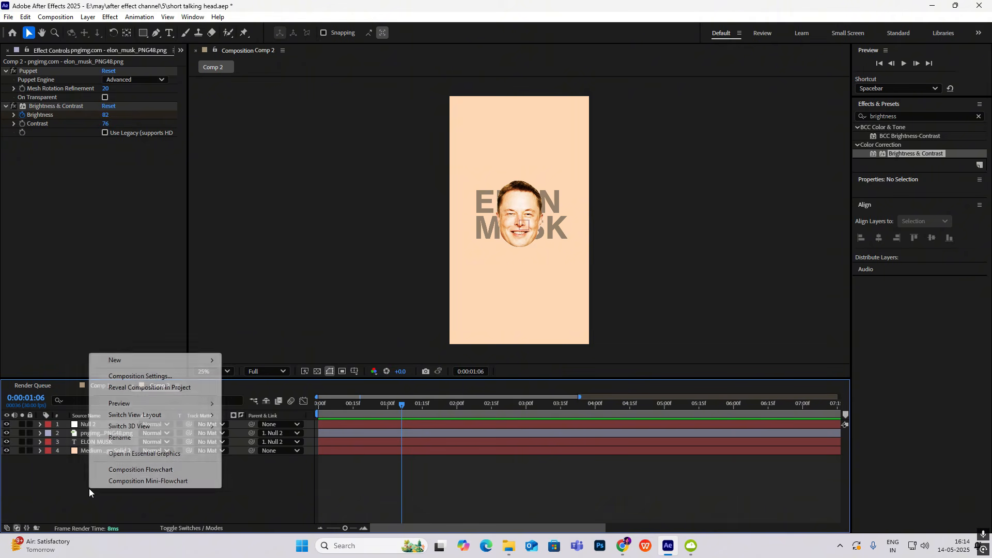
pyautogui.click(49, 500)
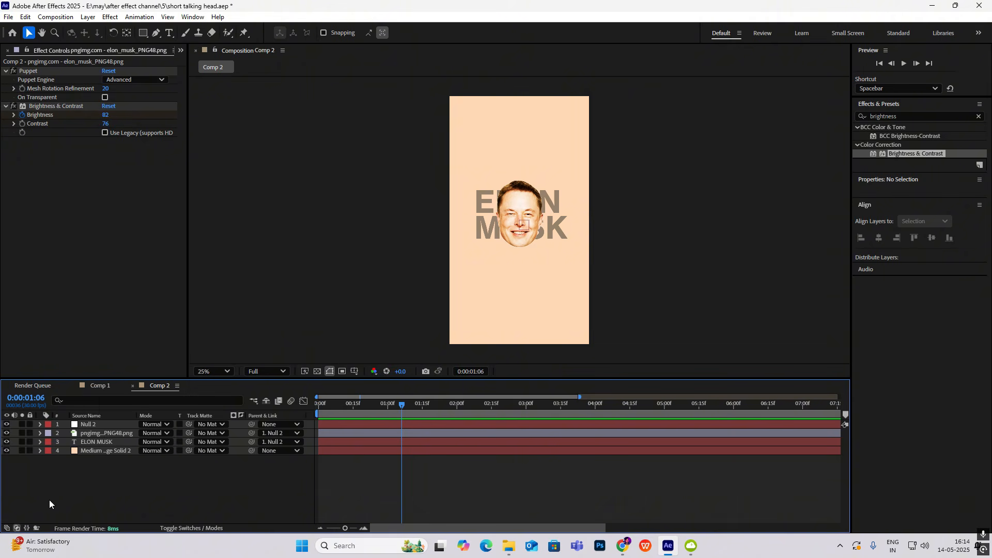
# Duplicate the ELON MUSK text layer and delete all Offset and Opacity keyframes from the copy
pyautogui.click(106, 443)
pyautogui.hotkey('ctrl', 'd')
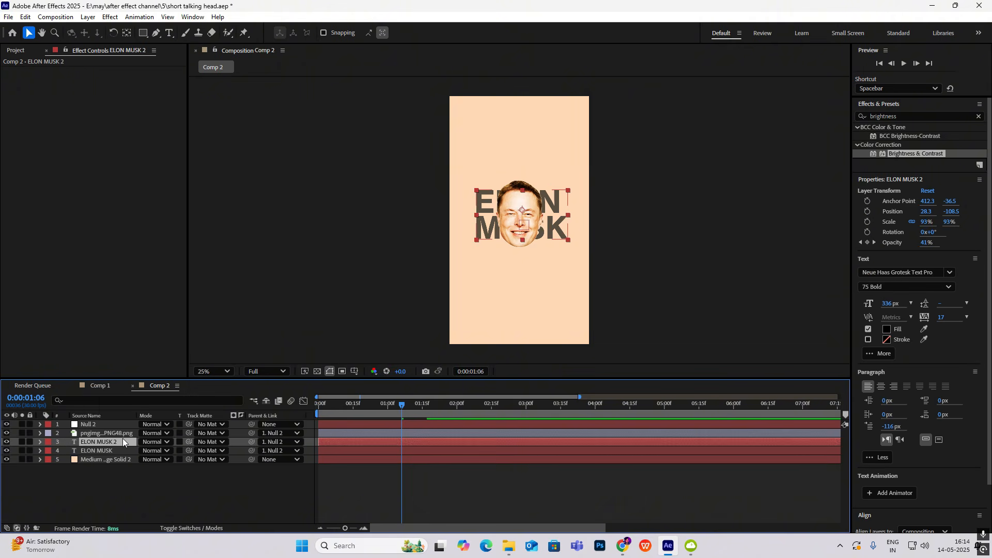
pyautogui.press('u')
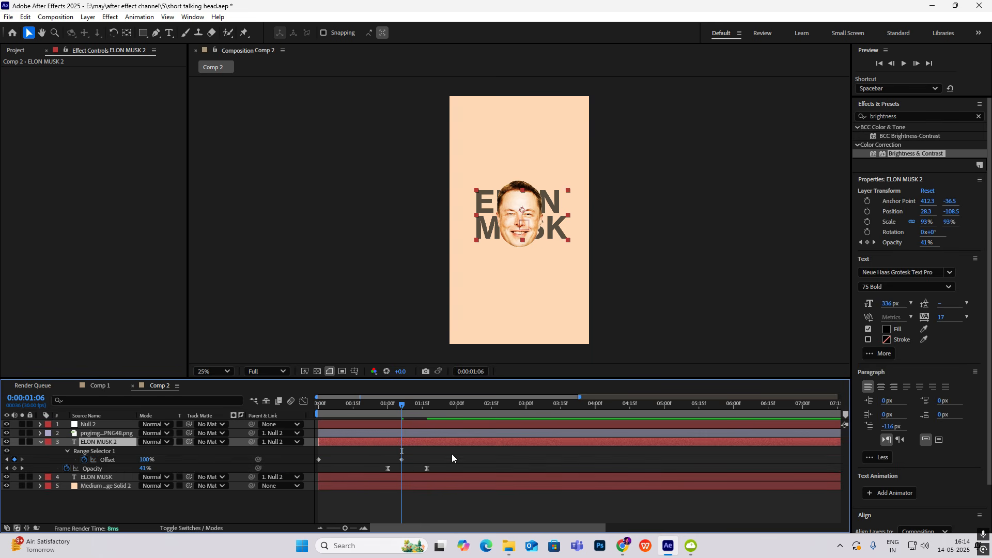
pyautogui.moveTo(451, 454); pyautogui.dragTo(308, 470)
pyautogui.press('Delete')
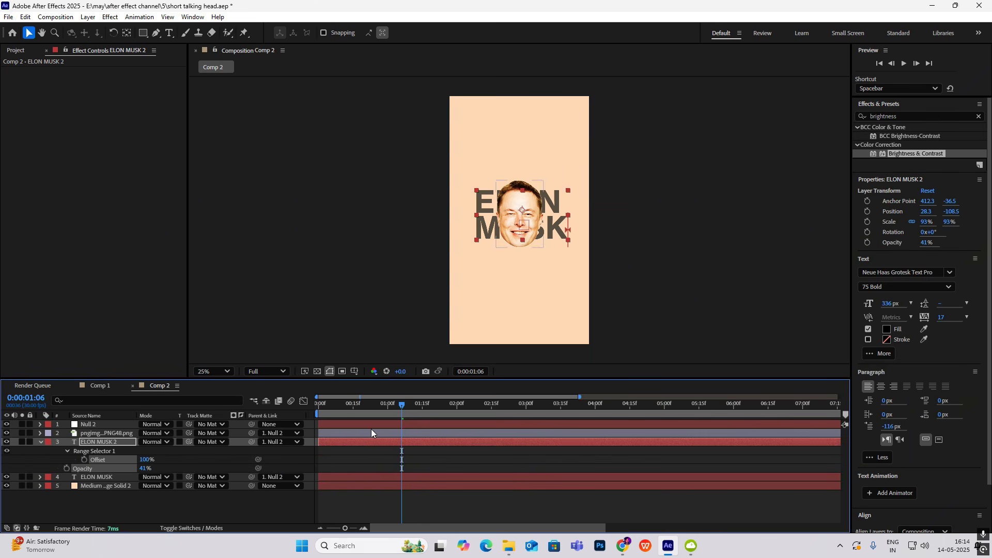
pyautogui.moveTo(403, 407)
pyautogui.mouseDown()
pyautogui.moveTo(360, 408)
pyautogui.moveTo(396, 410)
pyautogui.mouseUp()
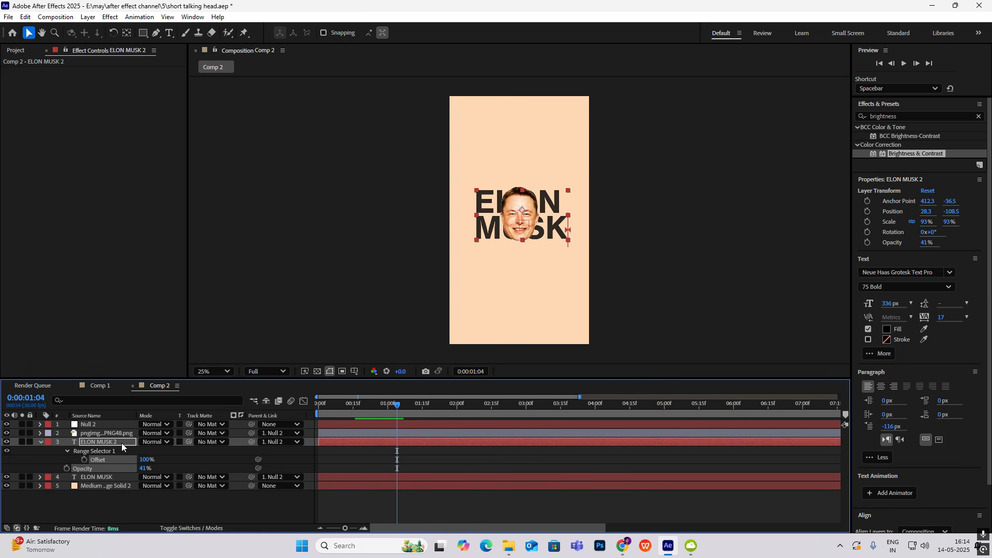
# Apply the counting number user preset to the ELON MUSK 2 text layer and move to 0:00:01:11
pyautogui.click(98, 386)
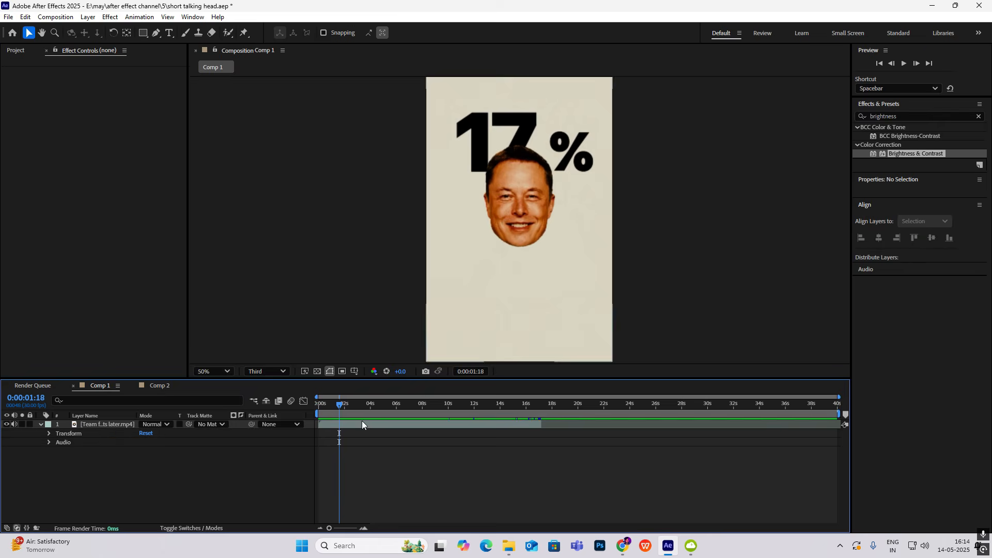
pyautogui.click(160, 386)
pyautogui.click(978, 116)
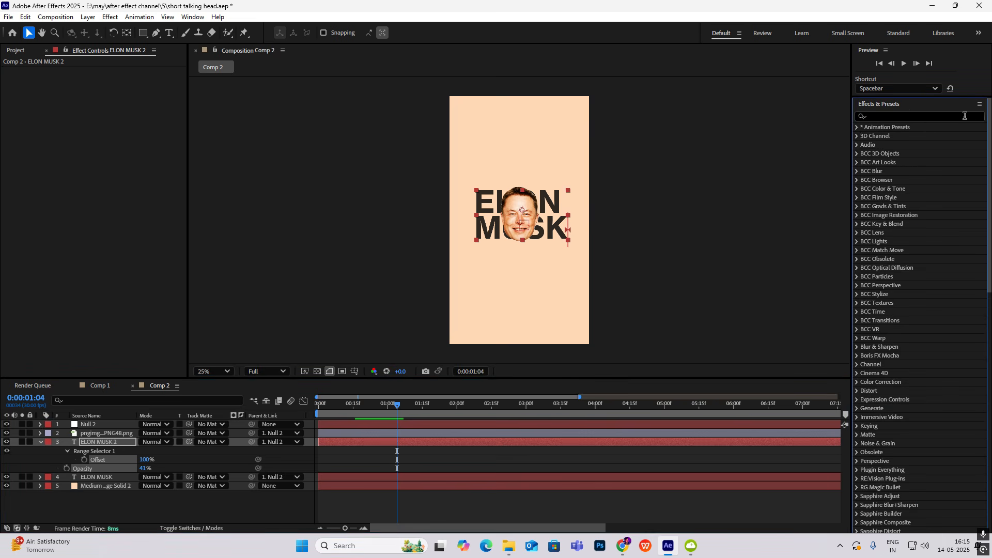
pyautogui.click(856, 128)
pyautogui.click(864, 145)
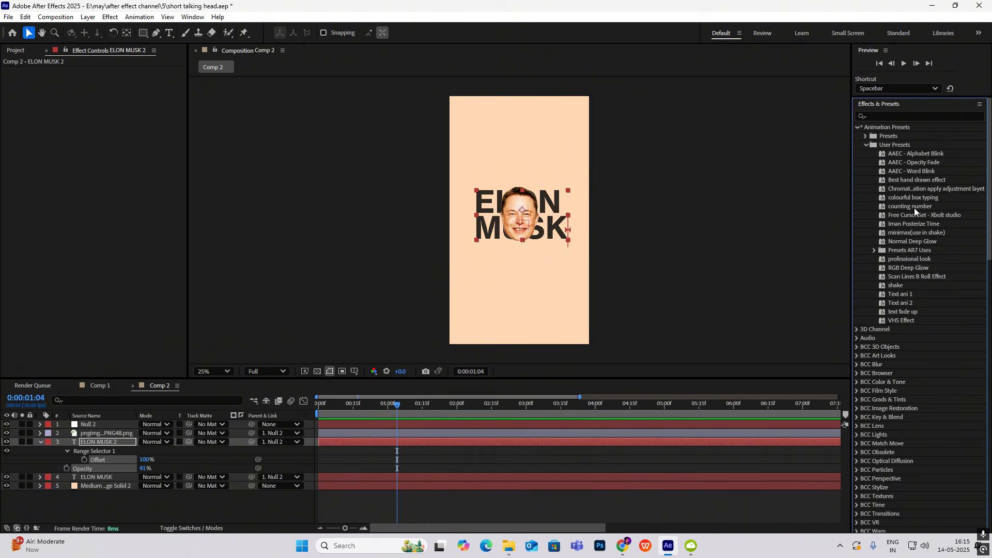
pyautogui.moveTo(913, 208); pyautogui.dragTo(362, 441)
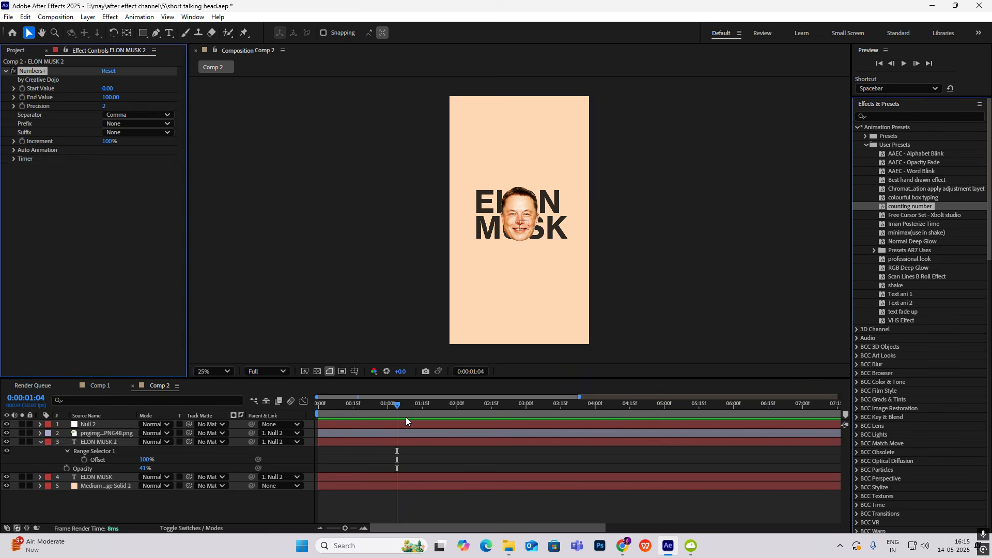
pyautogui.click(385, 403)
pyautogui.moveTo(385, 403); pyautogui.dragTo(412, 421)
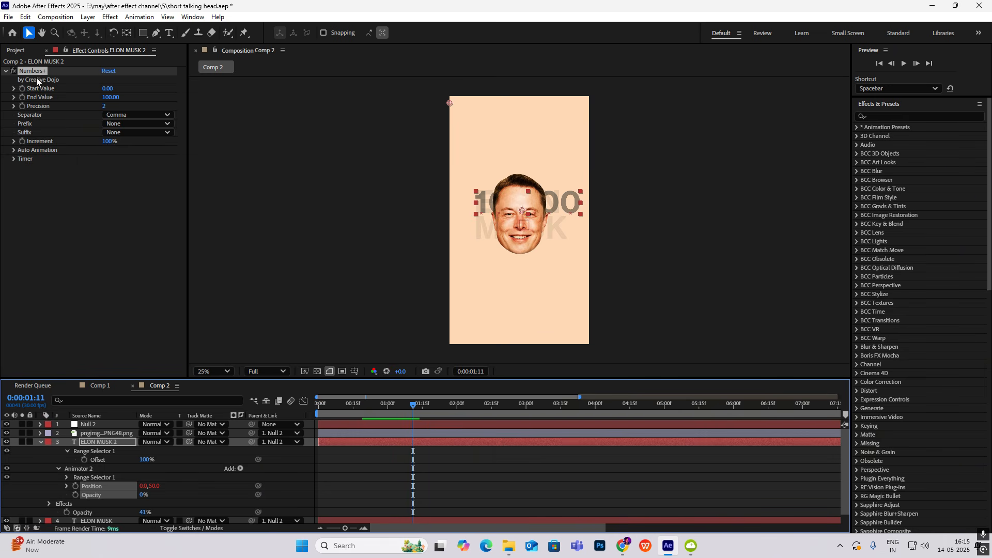
# Set the Numbers+ effect's Start Value to 0, End Value to 18 and Precision to 0
pyautogui.click(109, 89)
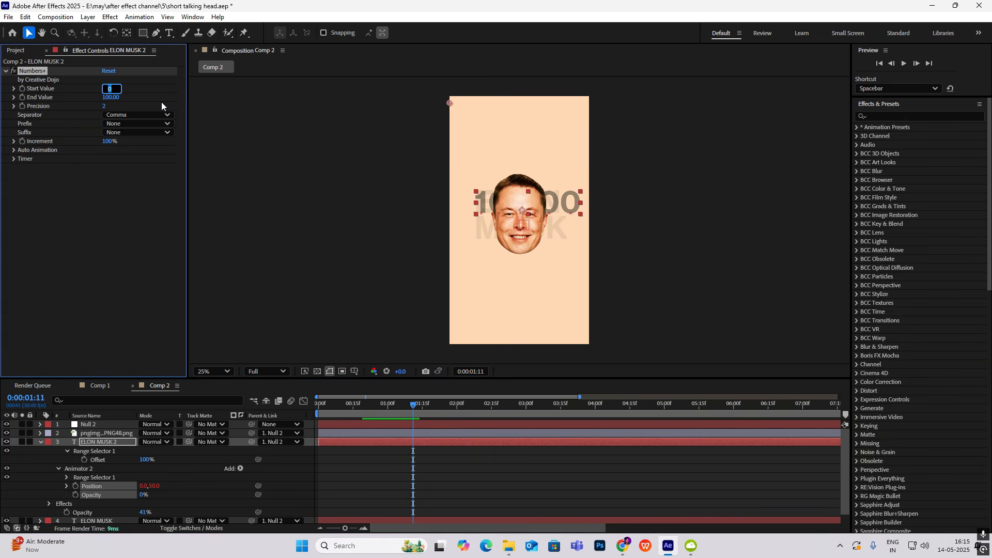
pyautogui.press('Return')
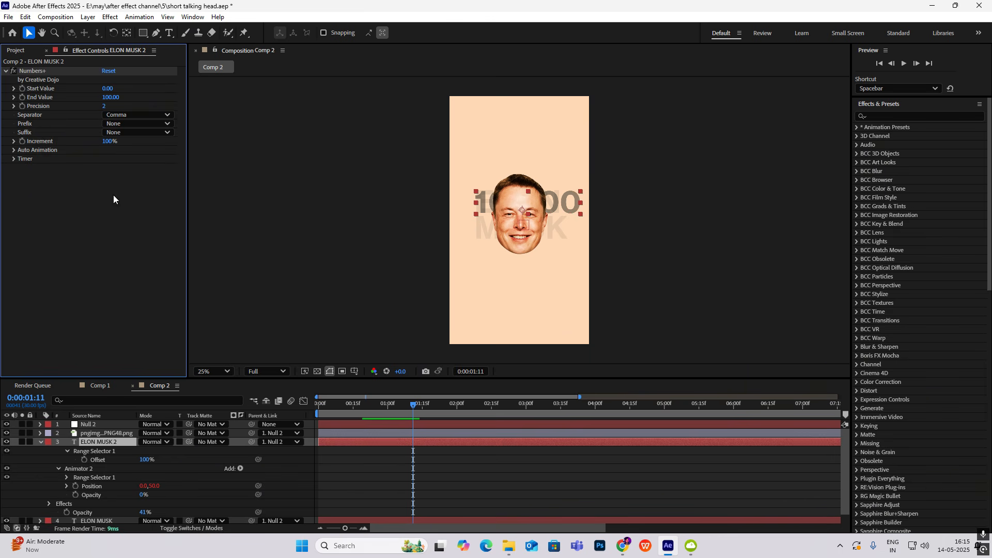
pyautogui.click(108, 97)
pyautogui.write('18')
pyautogui.press('Return')
pyautogui.click(104, 106)
pyautogui.write('0')
pyautogui.press('Return')
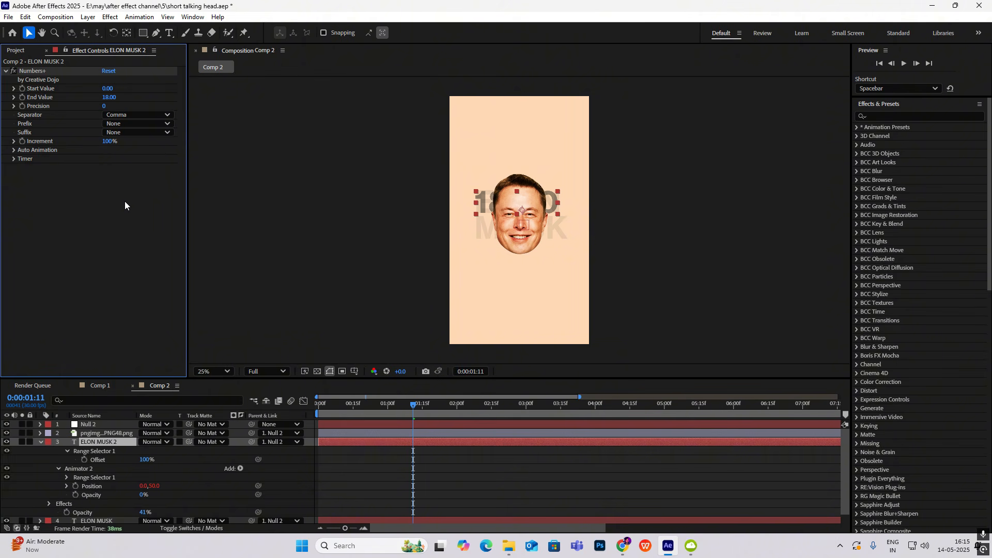
# Switch the Numbers+ effect's Suffix to Custom (Expression)
pyautogui.click(127, 133)
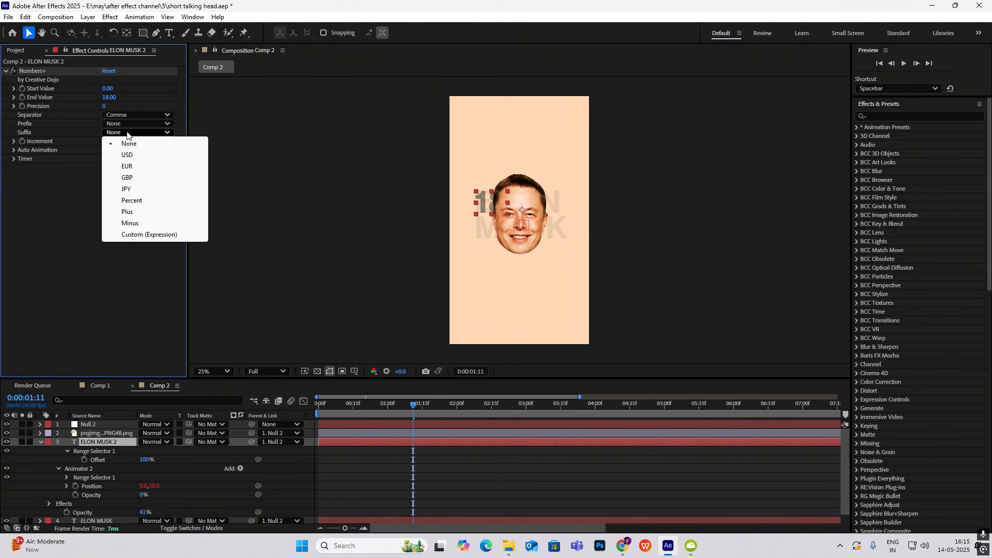
pyautogui.click(70, 205)
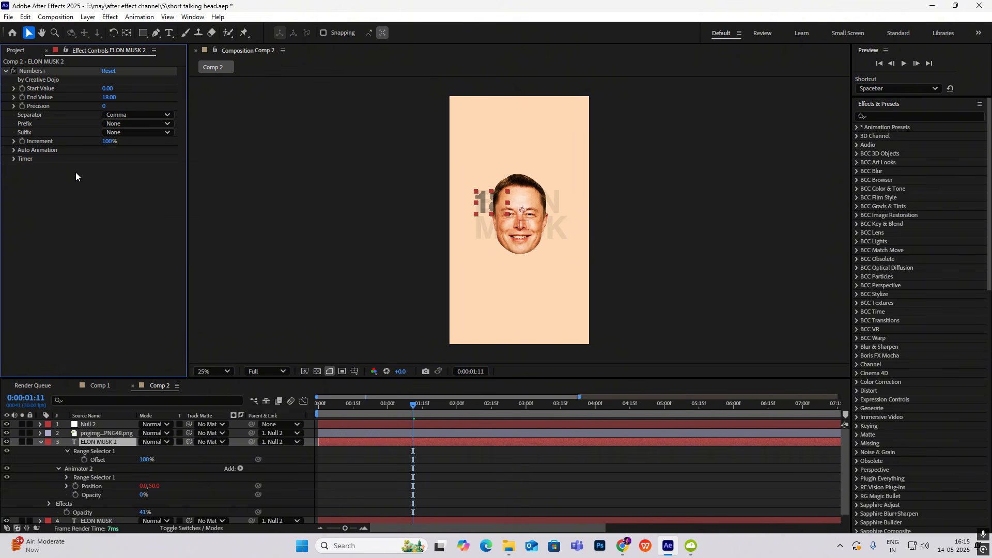
pyautogui.click(106, 132)
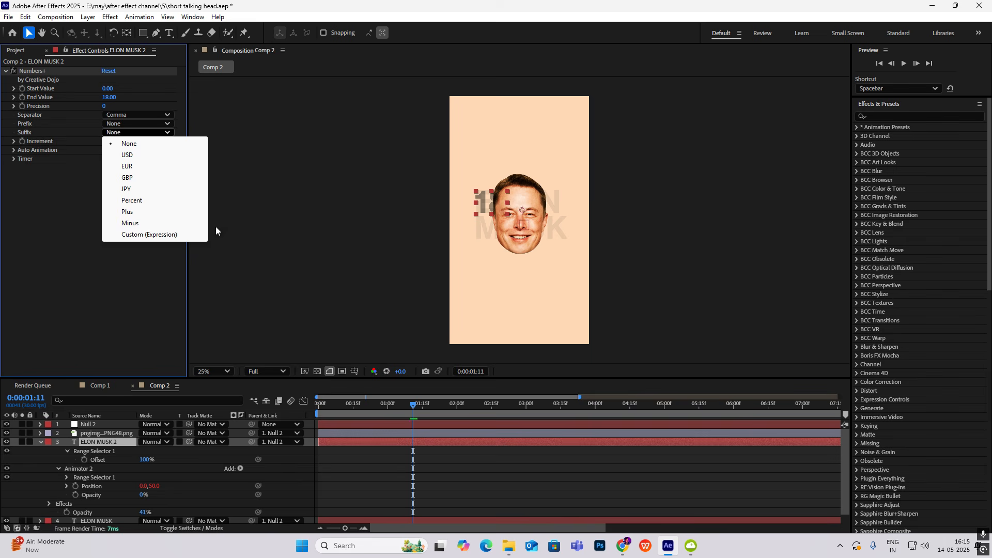
pyautogui.click(166, 233)
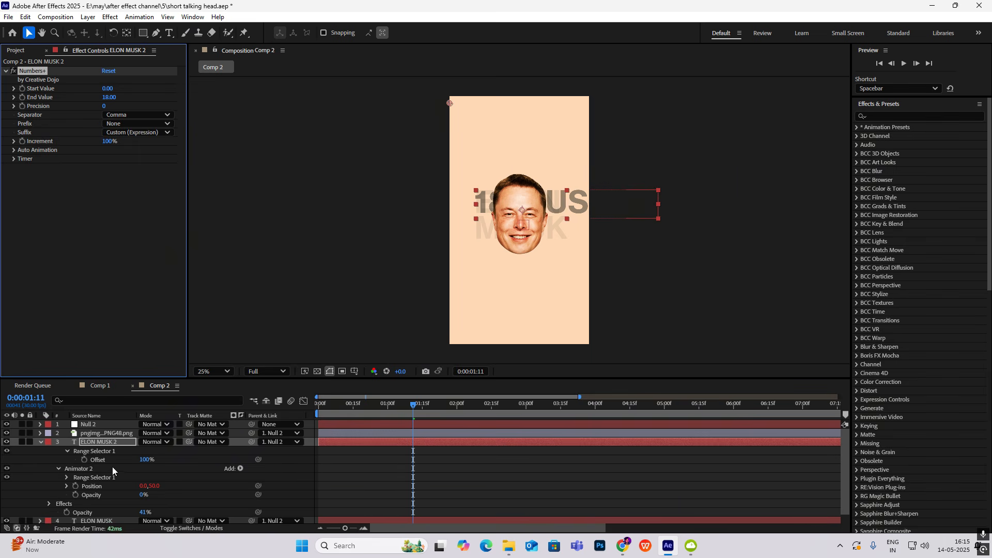
# In the ELON MUSK 2 layer's Source Text expression, set CUSTOM_SUFFIX to "%" and collapse the layer
pyautogui.scroll(-1, 113, 466)
pyautogui.scroll(1, 93, 468)
pyautogui.scroll(-2, 89, 497)
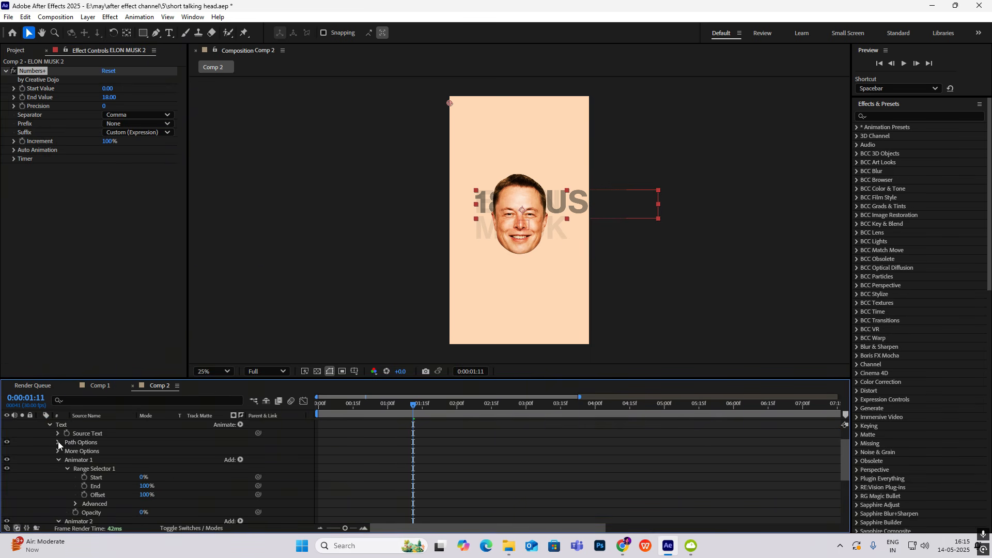
pyautogui.click(58, 436)
pyautogui.click(348, 443)
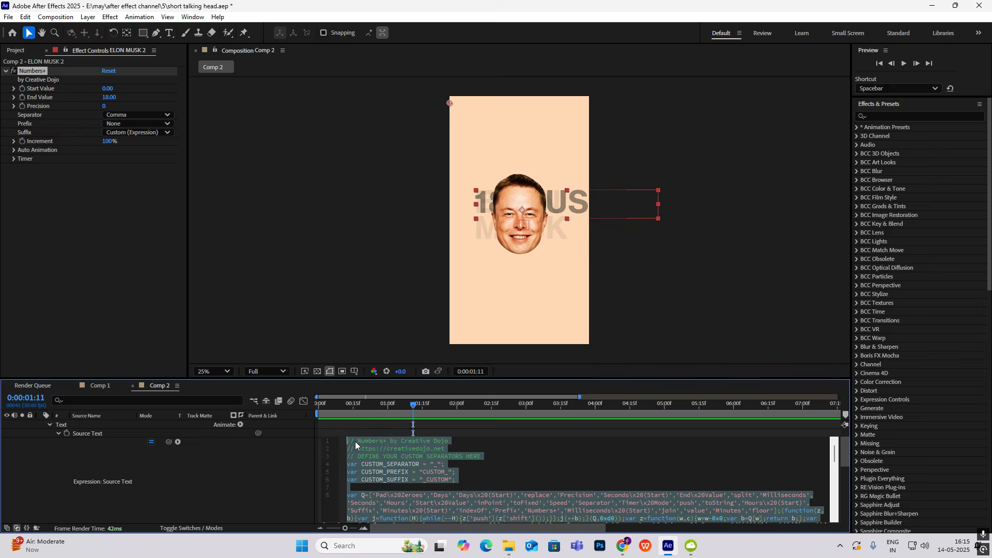
pyautogui.click(441, 482)
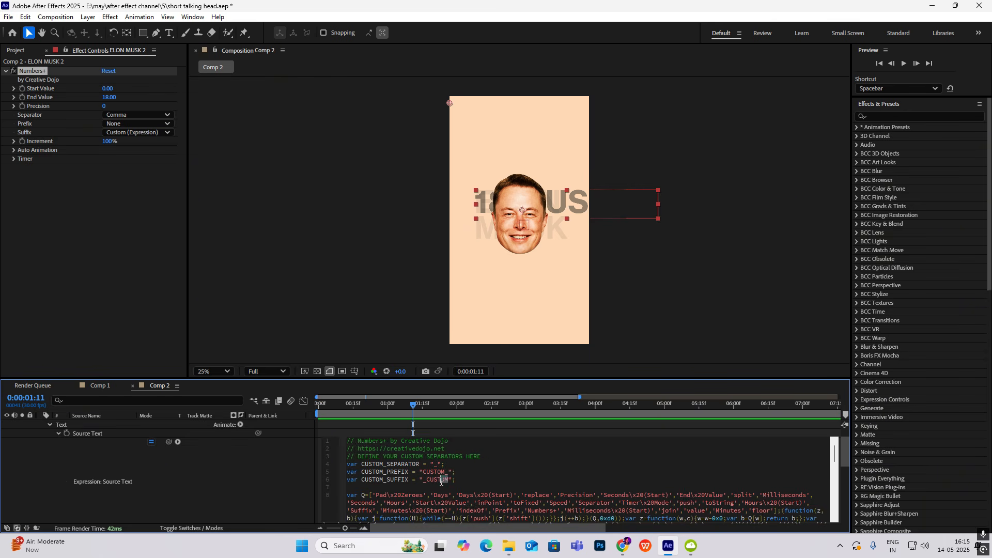
pyautogui.moveTo(440, 482); pyautogui.dragTo(423, 480)
pyautogui.write('%')
pyautogui.click(69, 448)
pyautogui.click(39, 442)
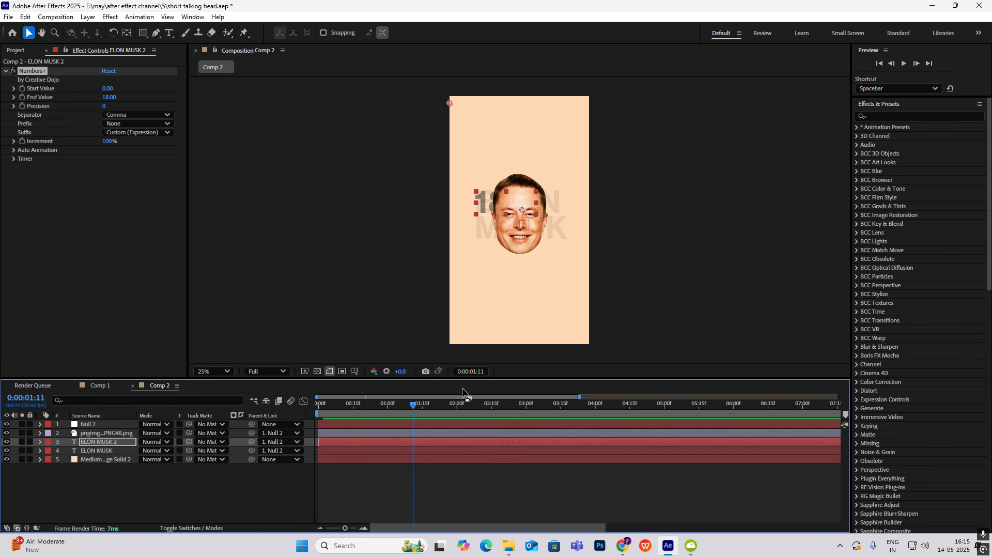
# Place the percentage counter above the face at 0:00:01:21, then return to 0:00:00:28
pyautogui.click(436, 405)
pyautogui.press('t')
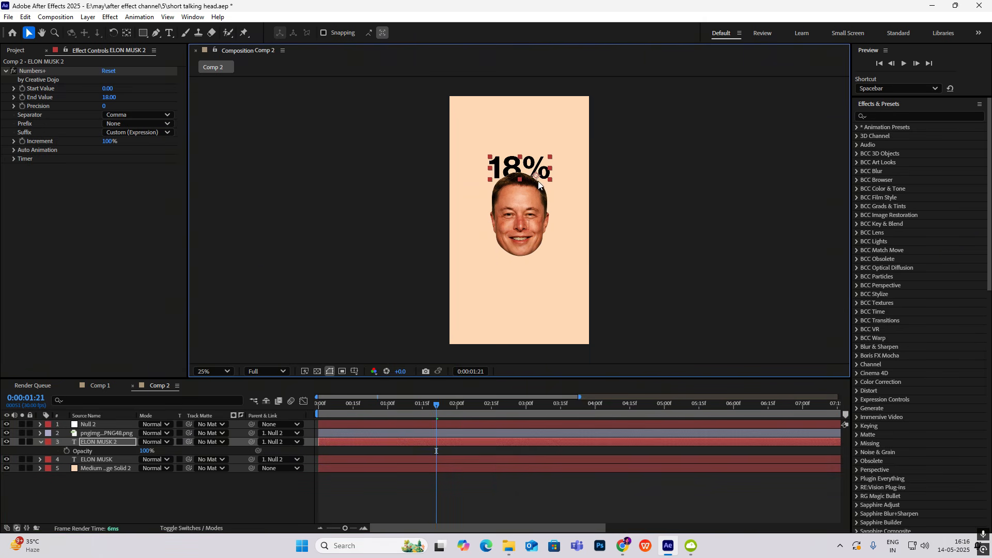
pyautogui.moveTo(435, 411); pyautogui.dragTo(381, 418)
pyautogui.press('t')
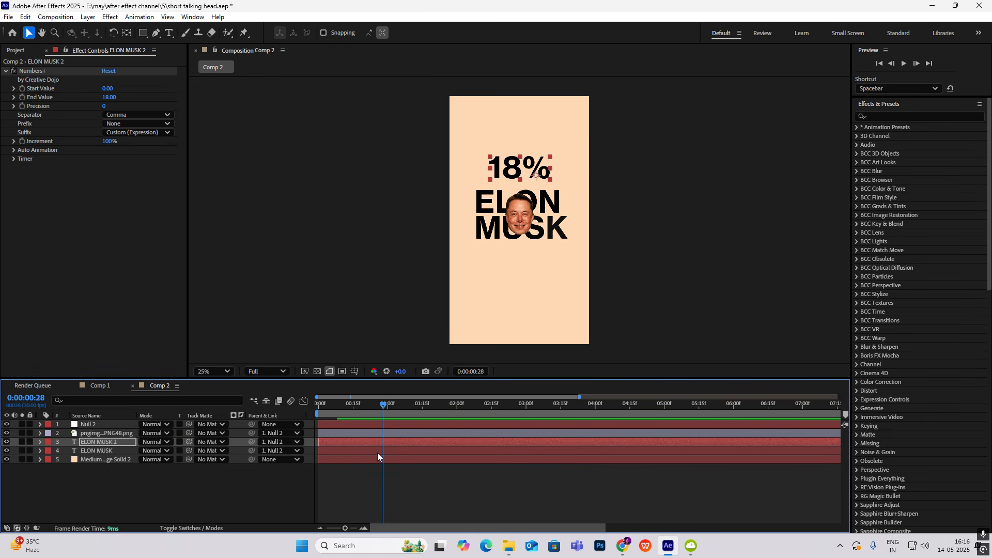
# Expand the Numbers+ Auto Animation and Timer settings, and shift the ELON MUSK 2 layer to start at 0:00:01:00
pyautogui.click(14, 151)
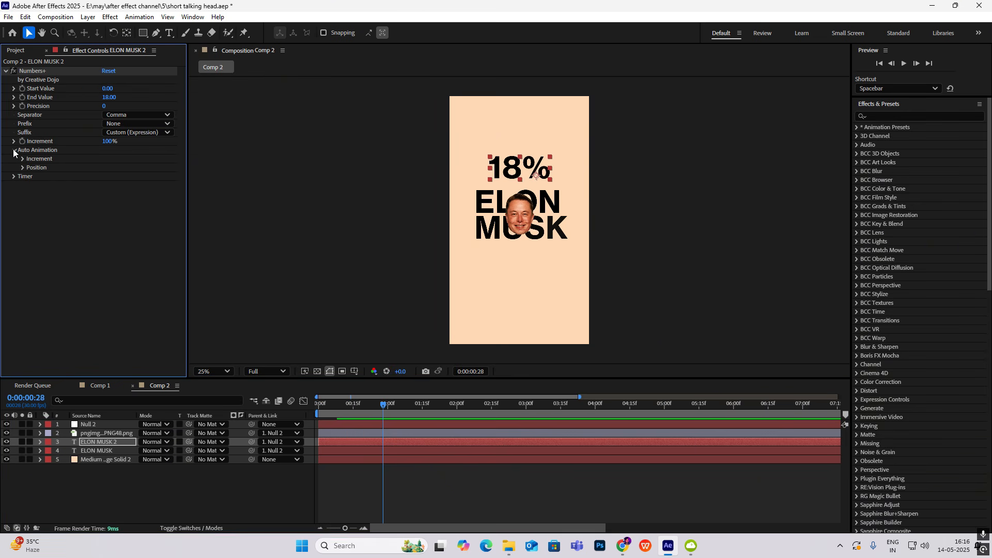
pyautogui.click(14, 177)
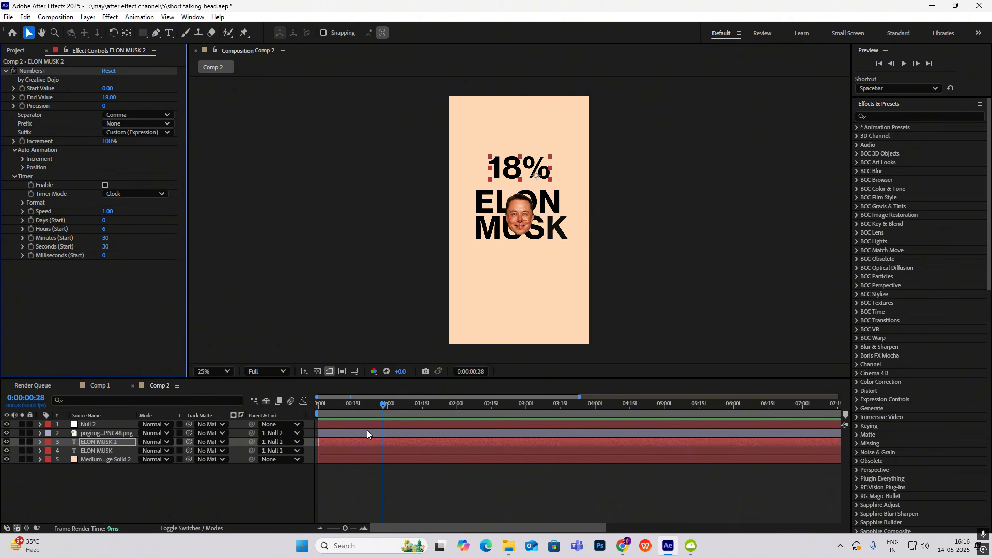
pyautogui.moveTo(358, 441); pyautogui.dragTo(402, 448)
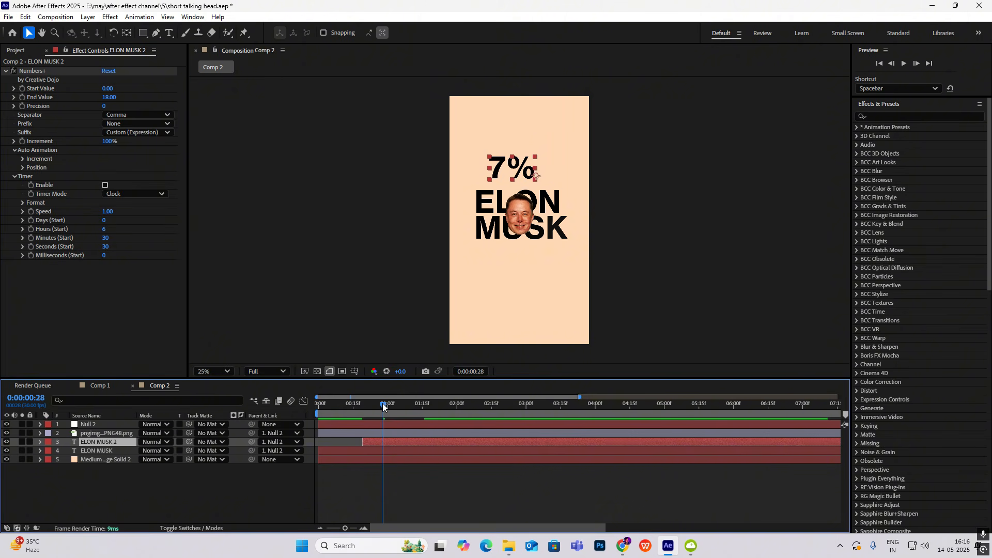
pyautogui.moveTo(383, 403)
pyautogui.mouseDown()
pyautogui.moveTo(351, 403)
pyautogui.moveTo(388, 405)
pyautogui.mouseUp()
pyautogui.moveTo(391, 442); pyautogui.dragTo(415, 444)
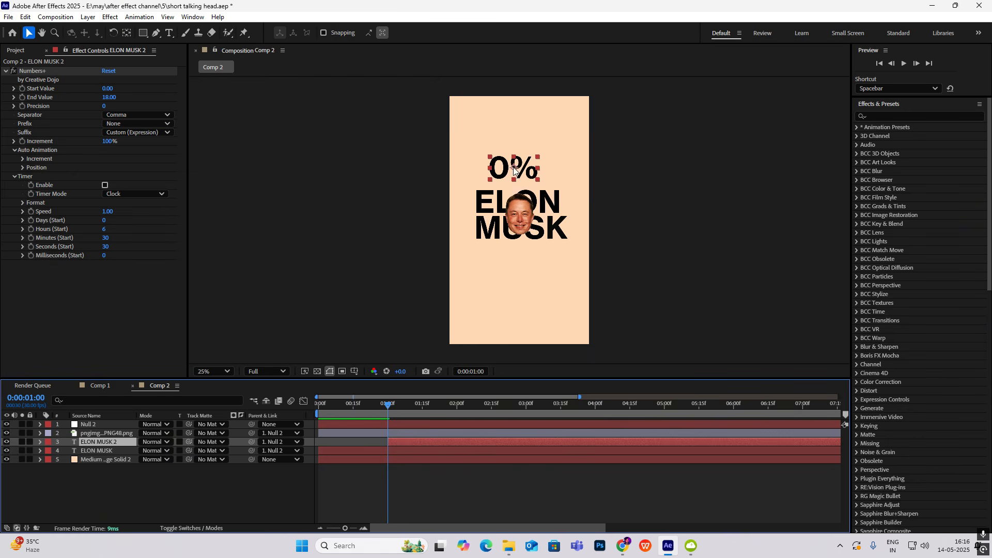
# Centre the counter behind the face and keyframe its Opacity at 1% at 0:00:01:00 and 100% at 0:00:01:15
pyautogui.moveTo(513, 171); pyautogui.dragTo(518, 214)
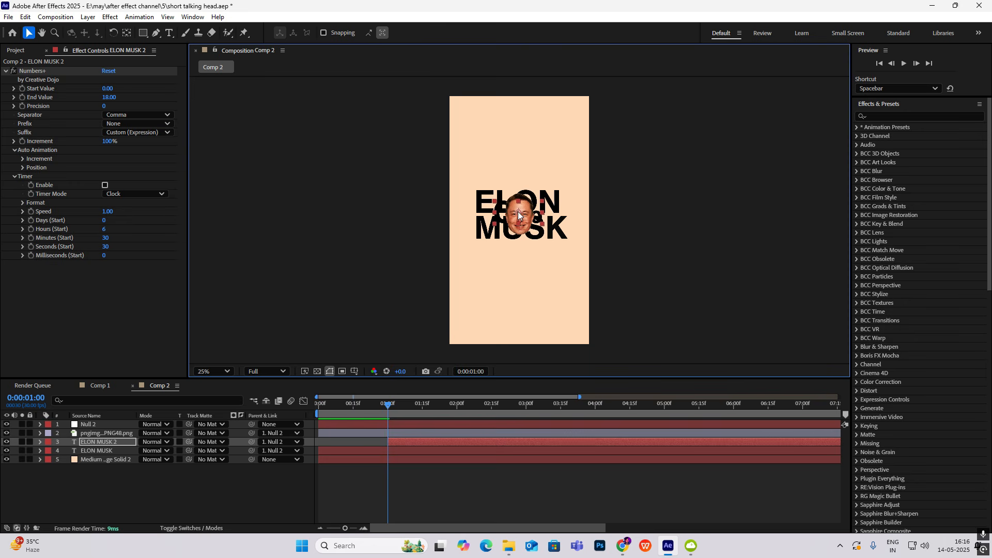
pyautogui.press('t')
pyautogui.click(67, 450)
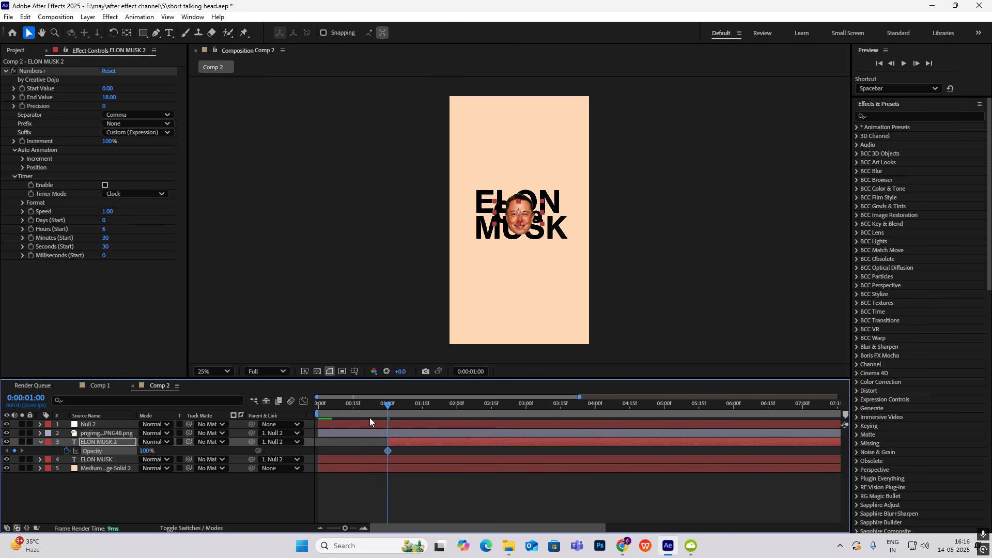
pyautogui.moveTo(388, 405); pyautogui.dragTo(422, 417)
pyautogui.click(15, 451)
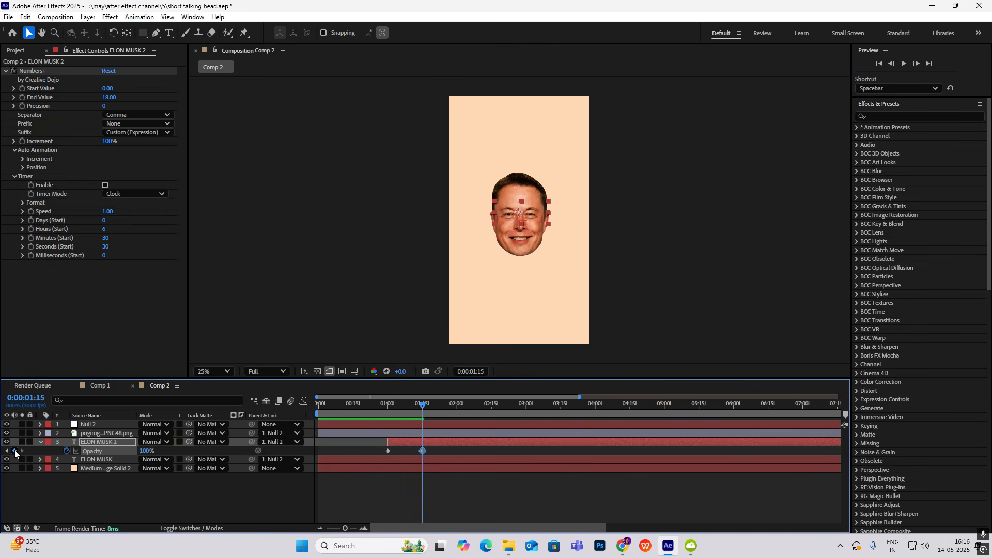
pyautogui.click(6, 450)
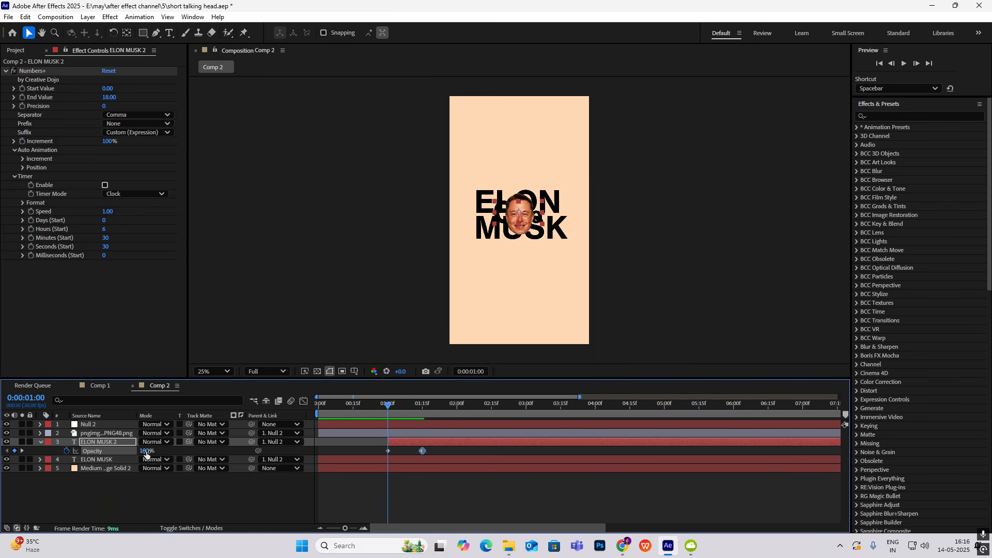
pyautogui.moveTo(146, 452); pyautogui.dragTo(95, 452)
# Ease both Opacity keyframes of ELON MUSK 2 and shape their speed graph to peak early and slow towards the end
pyautogui.moveTo(431, 453); pyautogui.dragTo(323, 454)
pyautogui.click(306, 403)
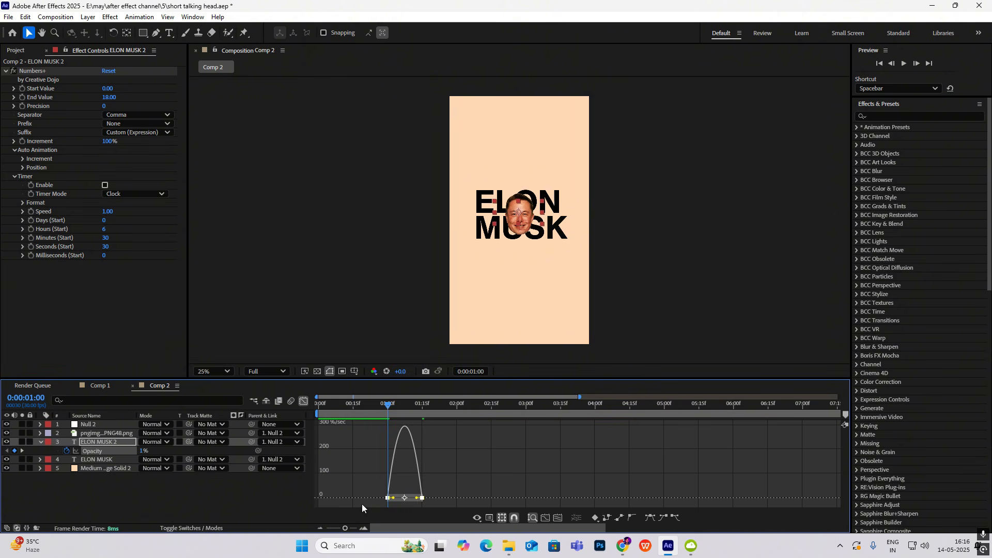
pyautogui.moveTo(417, 498); pyautogui.dragTo(411, 499)
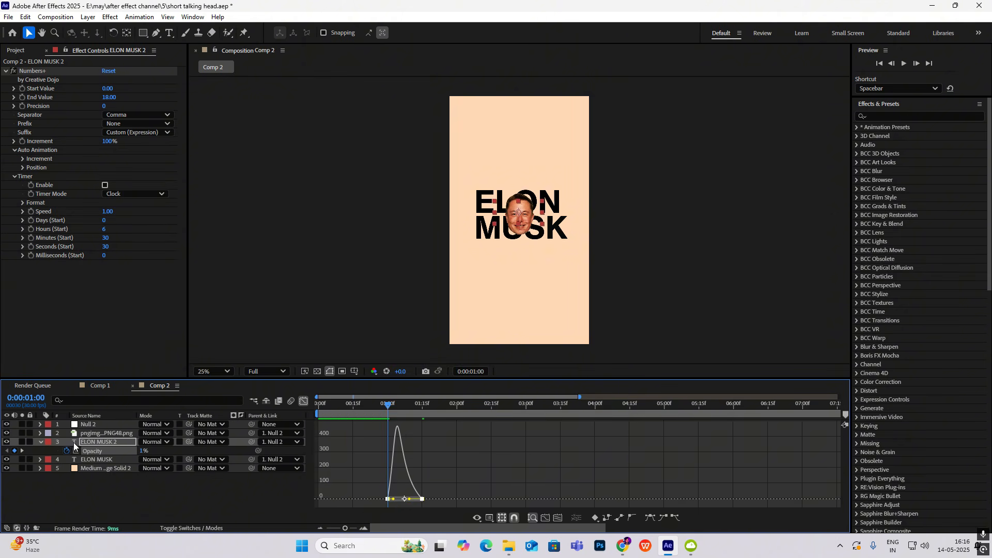
# Keyframe the ELON MUSK 2 Position at 0:00:01:00 and at 0:00:01:18, with the second key at -23.0, -623.8 above the face
pyautogui.click(103, 443)
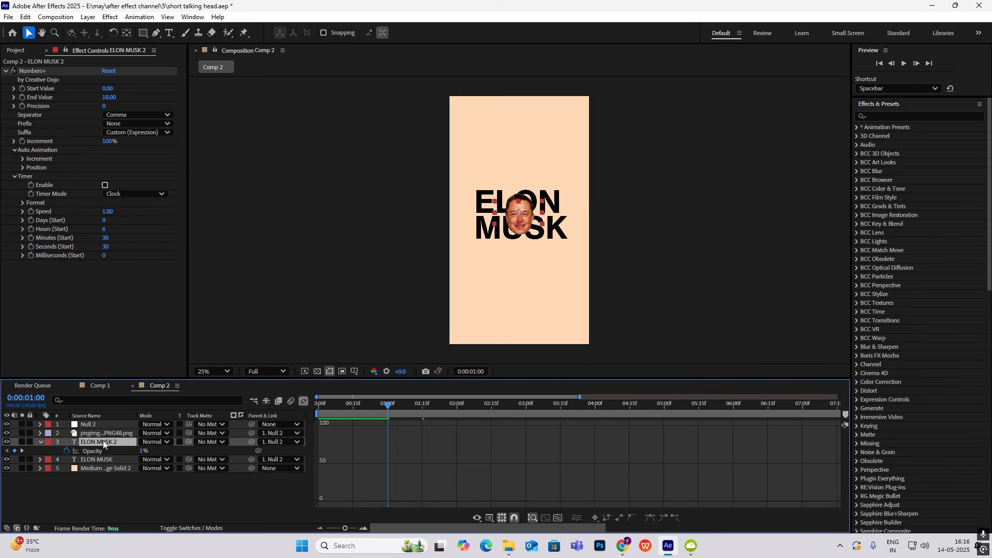
pyautogui.hotkey('shift', 'p')
pyautogui.click(67, 451)
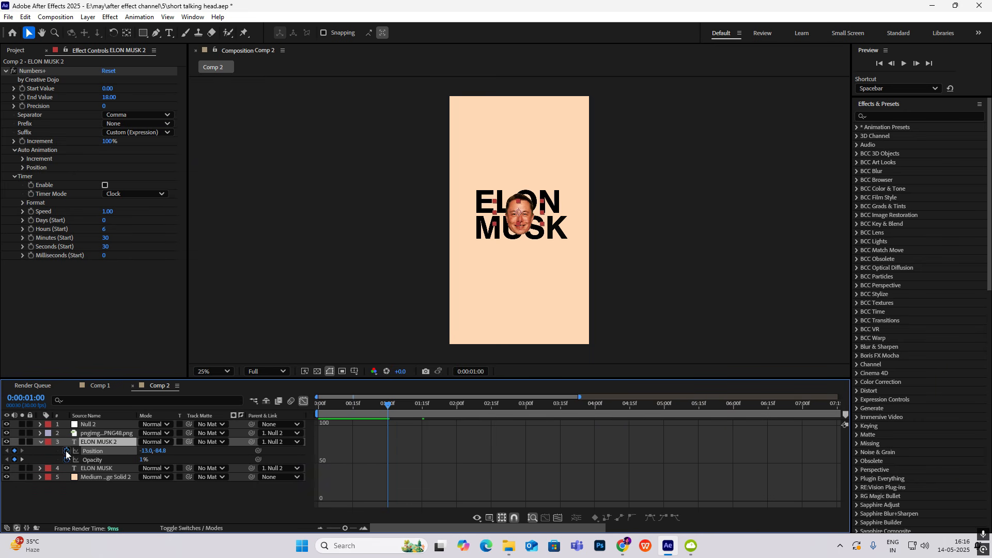
pyautogui.moveTo(387, 405); pyautogui.dragTo(429, 411)
pyautogui.click(13, 450)
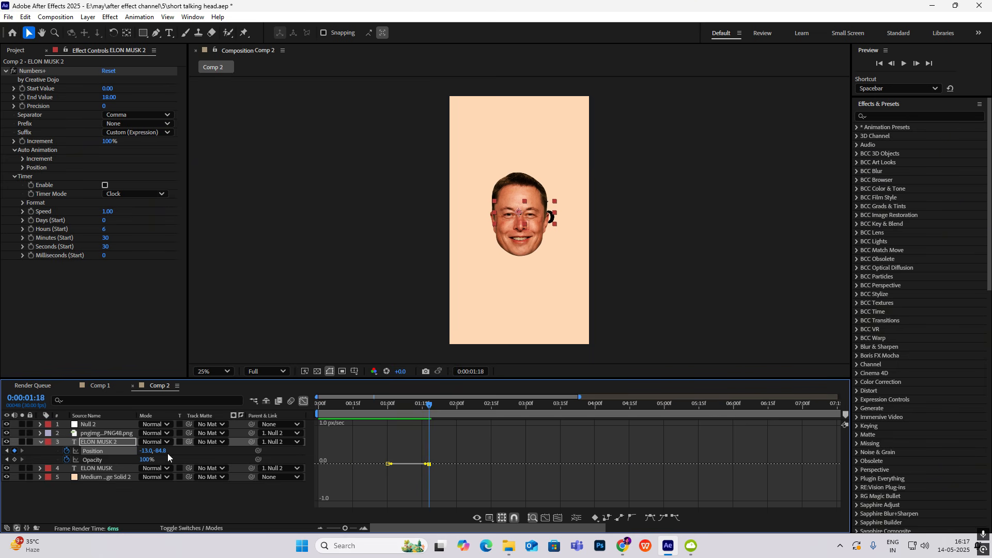
pyautogui.moveTo(146, 451); pyautogui.dragTo(60, 462)
pyautogui.hotkey('ctrl', 'z')
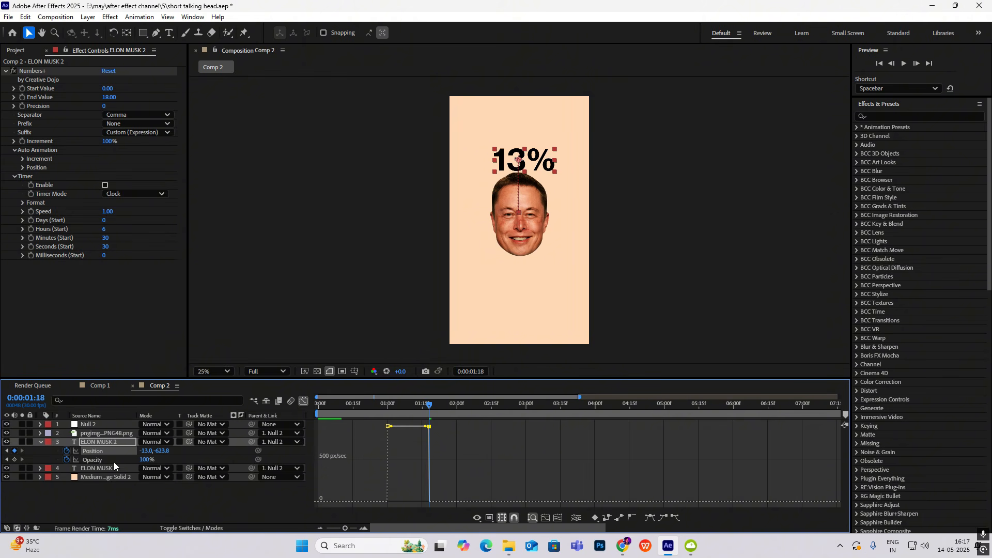
pyautogui.moveTo(146, 451); pyautogui.dragTo(141, 452)
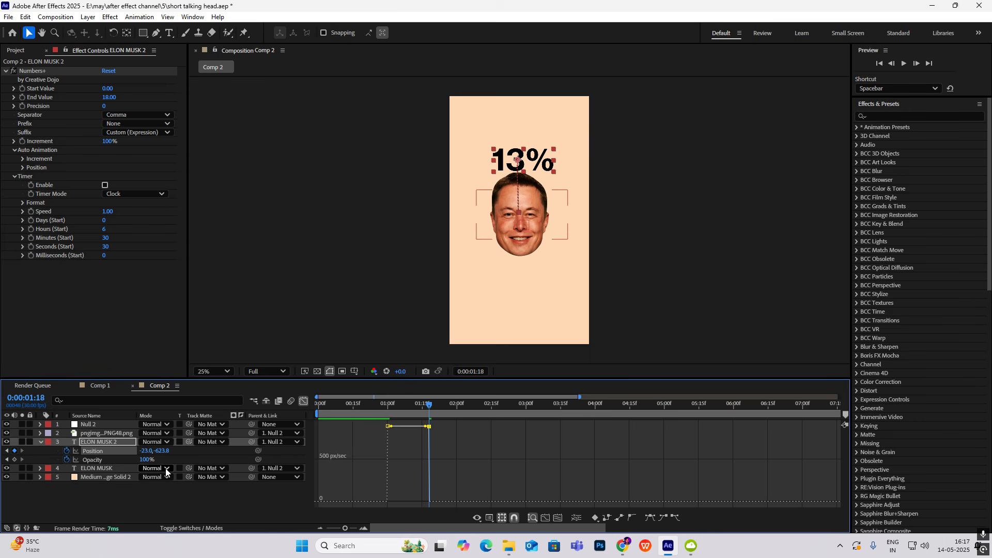
# Ease the Position keyframes with the end key at 0:00:01:15, and shape the speed graph to peak early
pyautogui.hotkey('shift', 'F3')
pyautogui.click(304, 401)
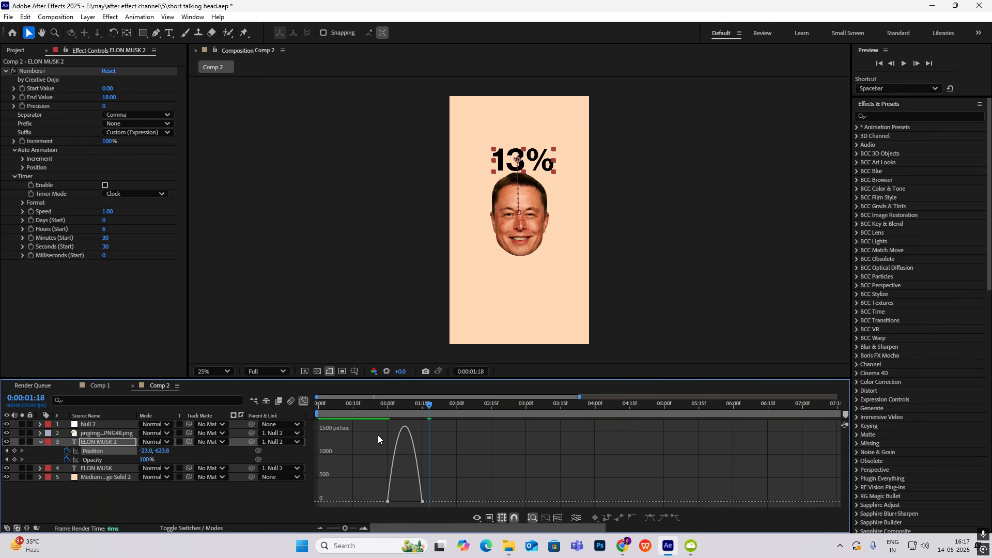
pyautogui.moveTo(416, 498); pyautogui.dragTo(406, 499)
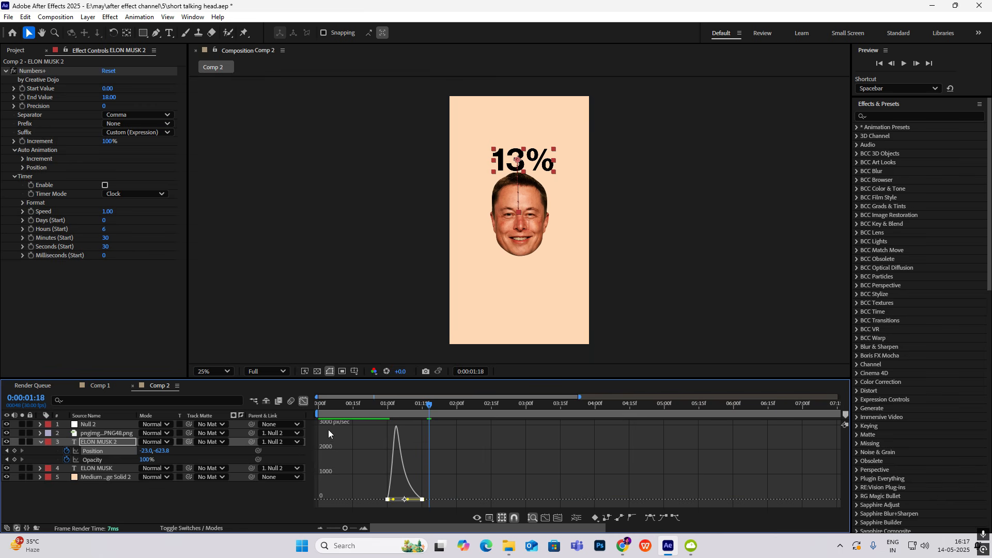
pyautogui.click(303, 400)
# Preview the rising counter in Comp 2 and compare it with the reference in Comp 1
pyautogui.click(383, 410)
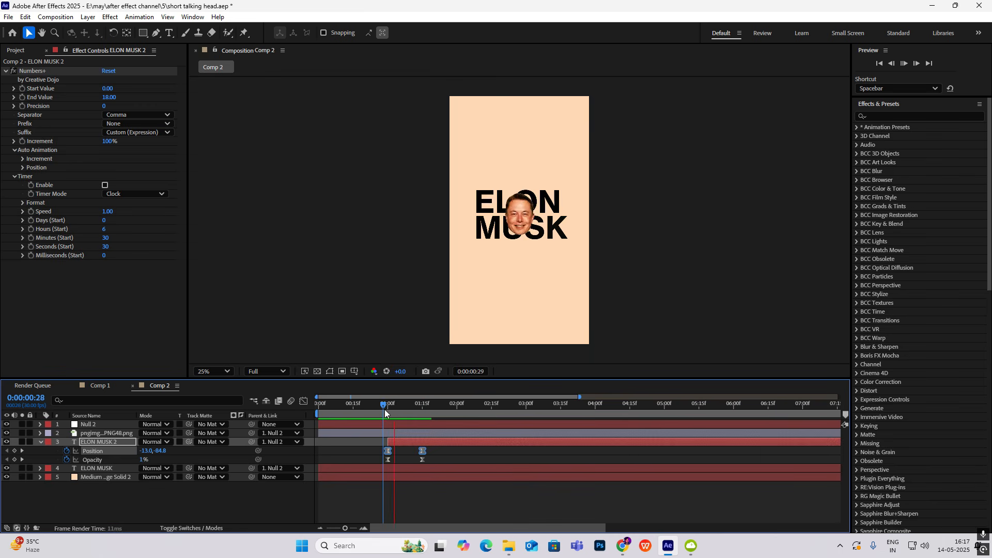
pyautogui.press('space')
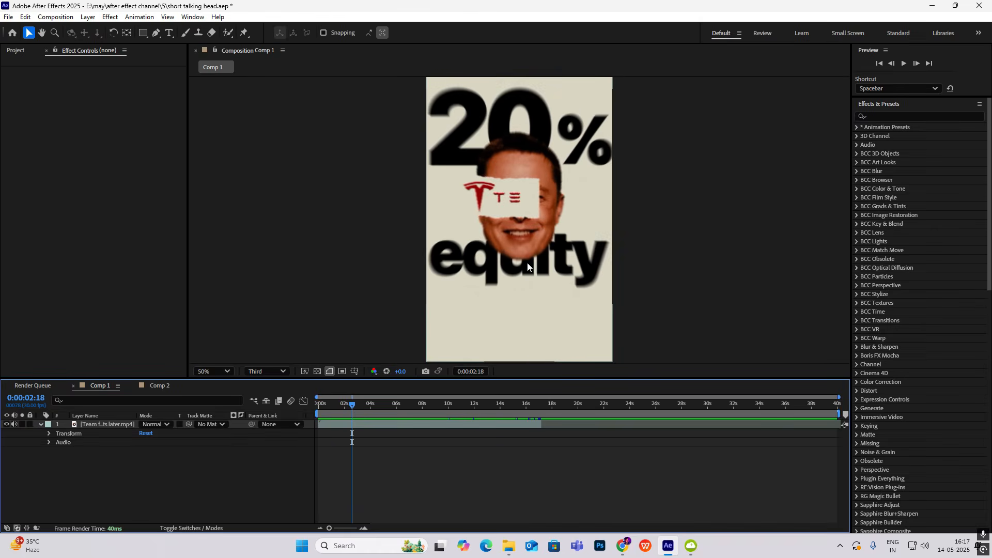
pyautogui.click(160, 386)
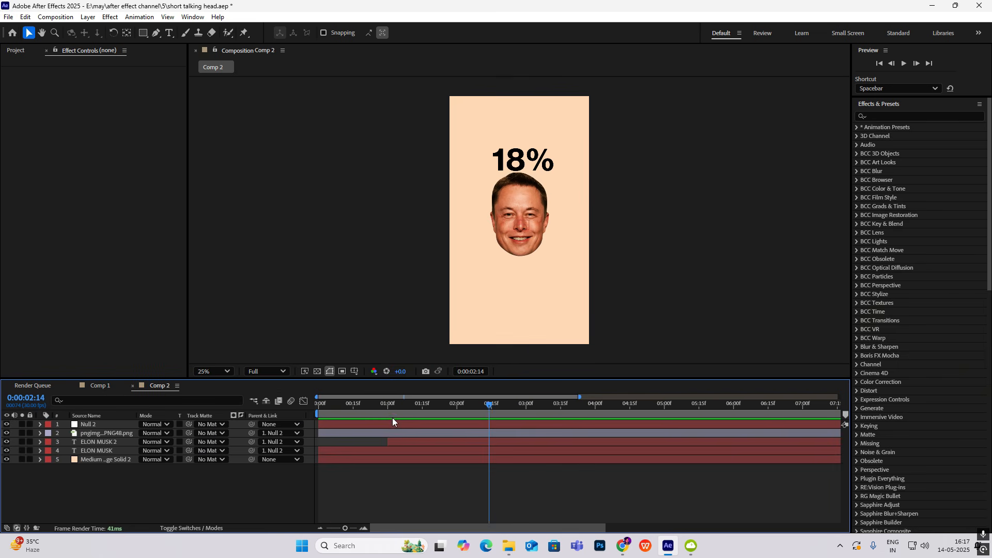
# At 0:00:01:25, add the text "equity" beneath the face, with a centred anchor point and 71% scale
pyautogui.moveTo(488, 403); pyautogui.dragTo(444, 443)
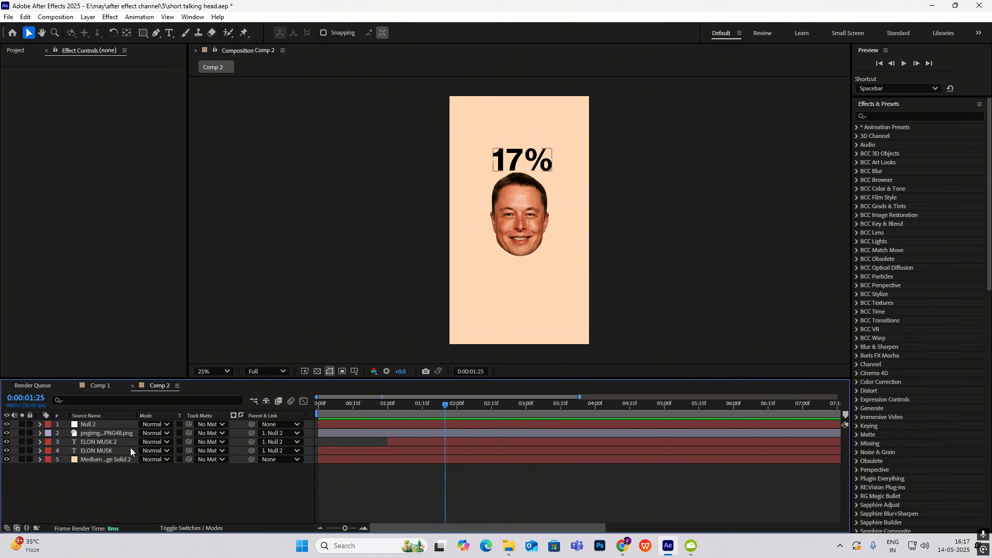
pyautogui.rightClick(123, 487)
pyautogui.moveTo(186, 358)
pyautogui.click(293, 378)
pyautogui.write('equity')
pyautogui.click(29, 32)
pyautogui.hotkey('ctrl', 'alt', 'Home')
pyautogui.moveTo(547, 208); pyautogui.dragTo(497, 268)
pyautogui.press('s')
pyautogui.moveTo(171, 434); pyautogui.dragTo(156, 433)
pyautogui.press('s')
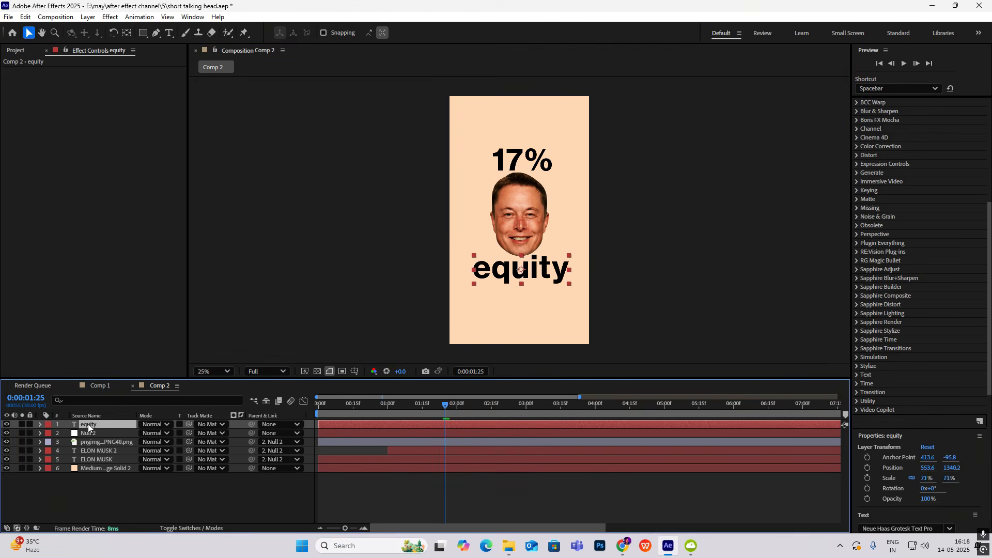
# Apply the text fade up user preset to the equity layer and scrub to 0:00:02:19 to check it
pyautogui.scroll(10, 939, 315)
pyautogui.doubleClick(939, 313)
pyautogui.moveTo(480, 403); pyautogui.dragTo(501, 403)
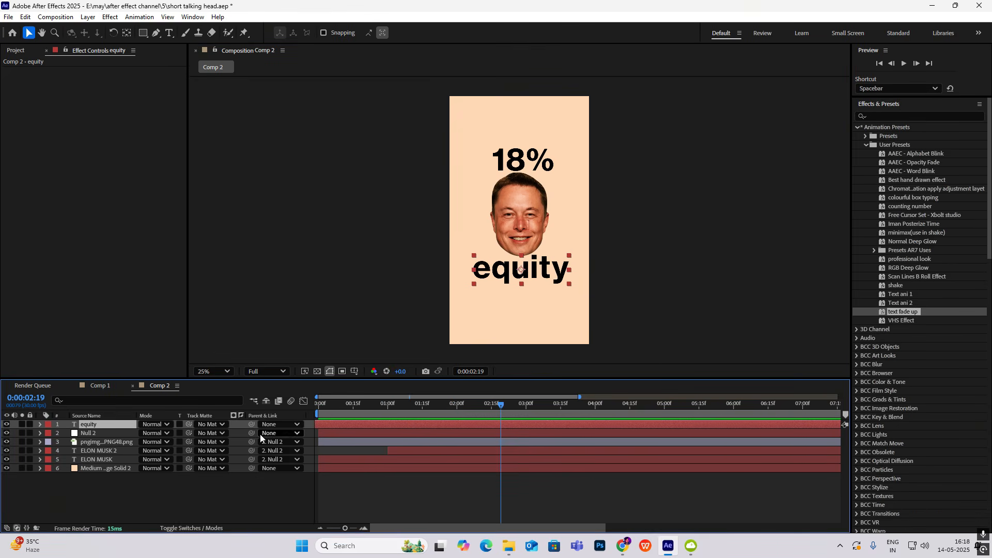
# Examine the logo reveal across the face in Comp 1 around 0:00:02:25, then return to Comp 2 at 0:00:01:29
pyautogui.click(94, 385)
pyautogui.moveTo(368, 409)
pyautogui.mouseDown()
pyautogui.moveTo(346, 410)
pyautogui.moveTo(355, 413)
pyautogui.mouseUp()
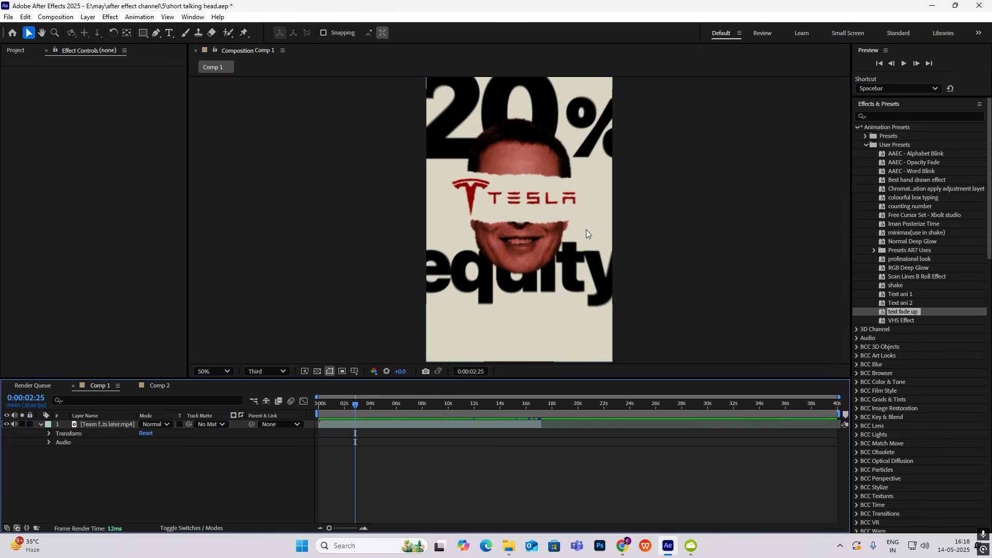
pyautogui.click(158, 385)
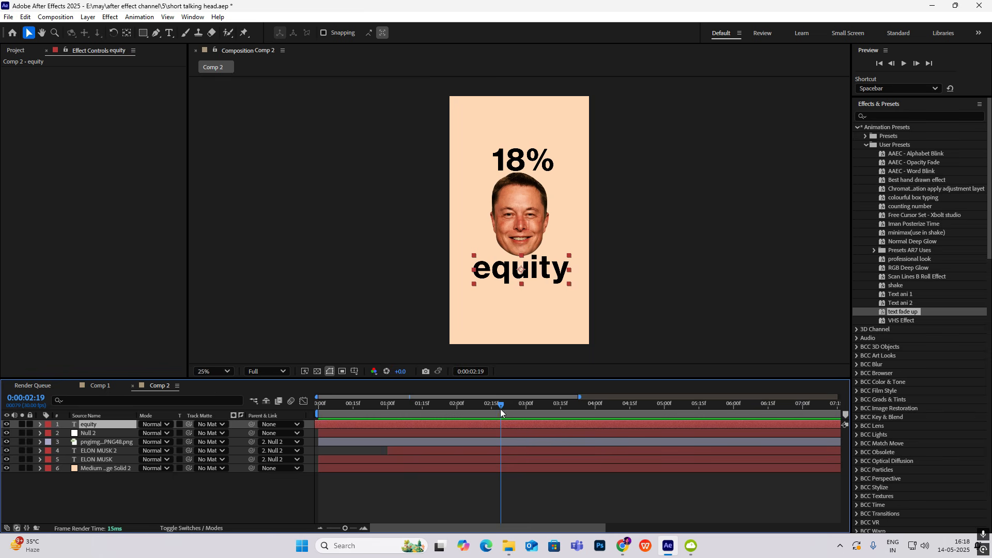
pyautogui.moveTo(500, 408); pyautogui.dragTo(450, 438)
pyautogui.click(660, 235)
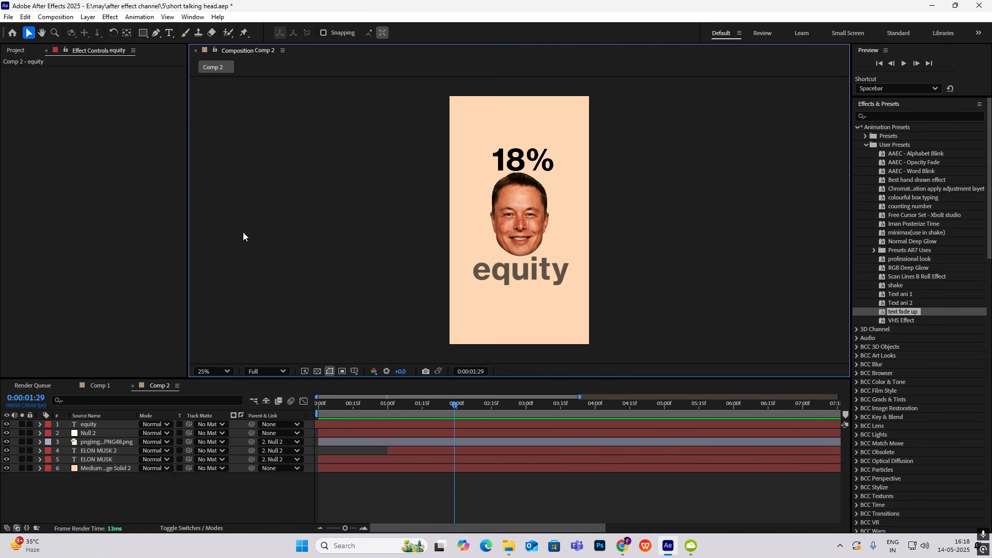
# Add the paper tear transition video above all layers in Comp 2 and scale it to 56%
pyautogui.click(18, 53)
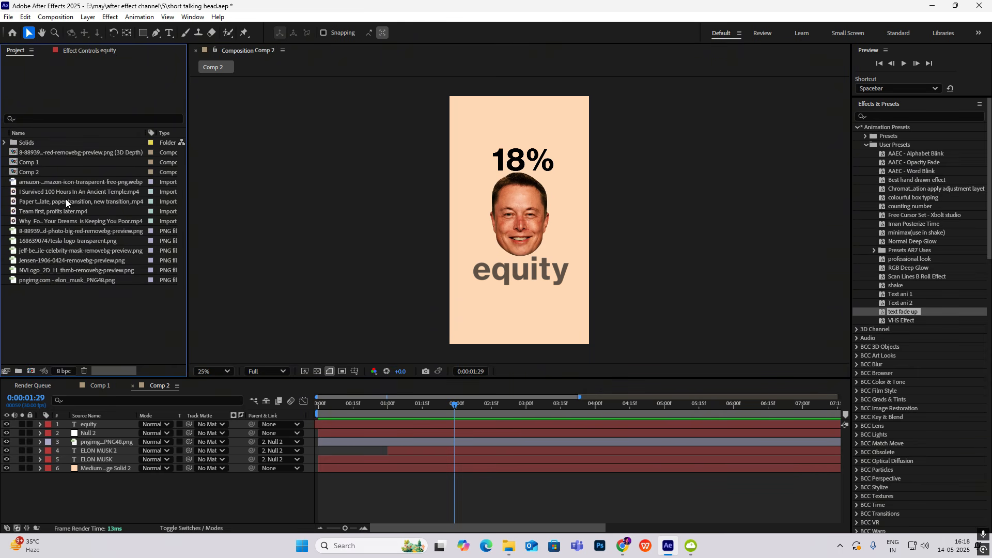
pyautogui.moveTo(66, 201); pyautogui.dragTo(99, 424)
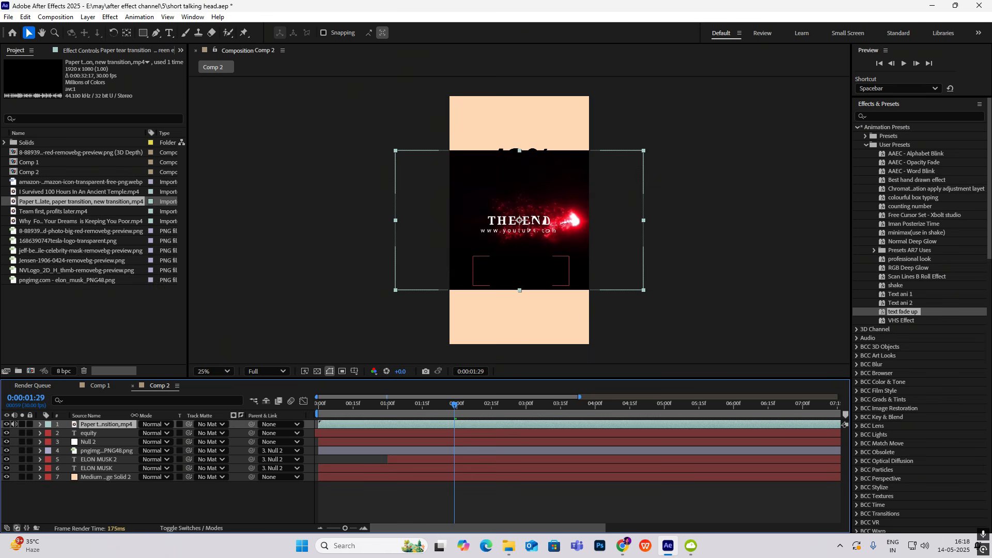
pyautogui.moveTo(446, 407); pyautogui.dragTo(644, 440)
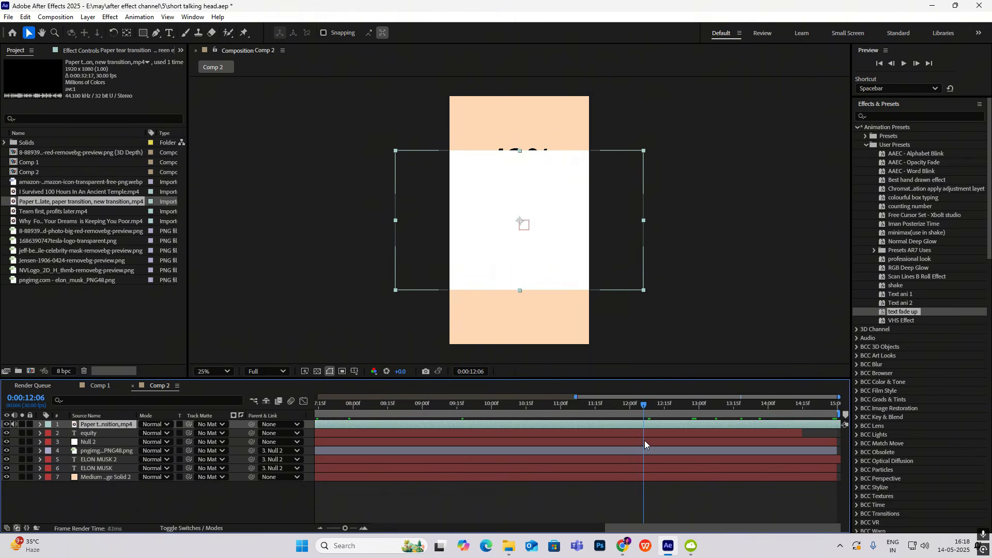
pyautogui.press('s')
pyautogui.moveTo(155, 433); pyautogui.dragTo(132, 433)
# Trim the paper tear clip to the range 0:00:12:16 to 0:00:14:29 and slide it to start at 0:00:01:29
pyautogui.moveTo(639, 409); pyautogui.dragTo(664, 424)
pyautogui.hotkey('alt', '[')
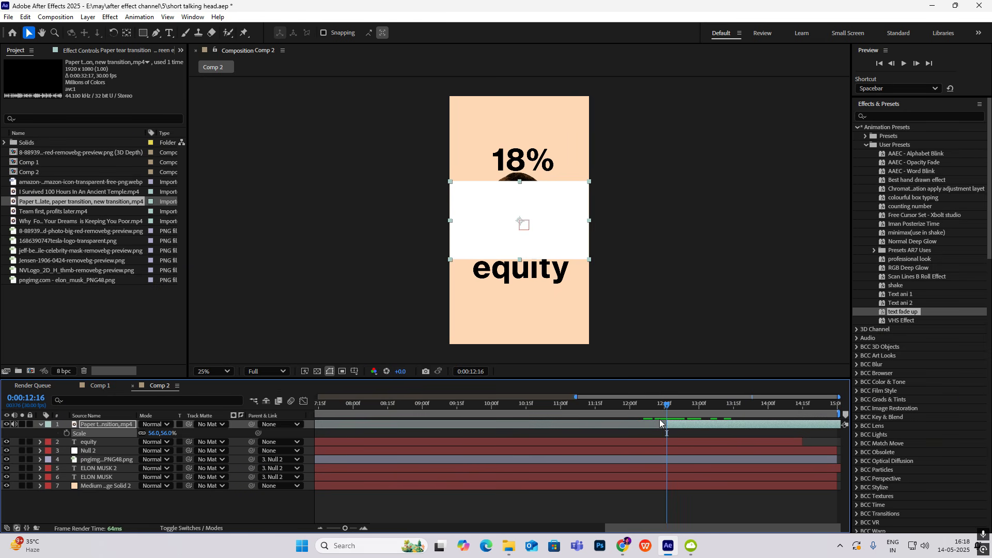
pyautogui.moveTo(668, 407); pyautogui.dragTo(844, 430)
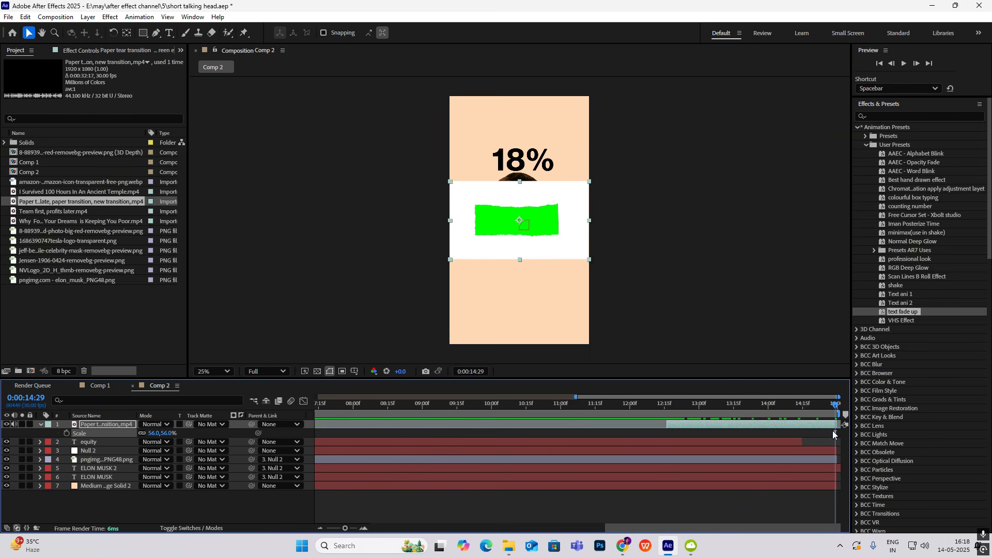
pyautogui.moveTo(806, 425); pyautogui.dragTo(560, 435)
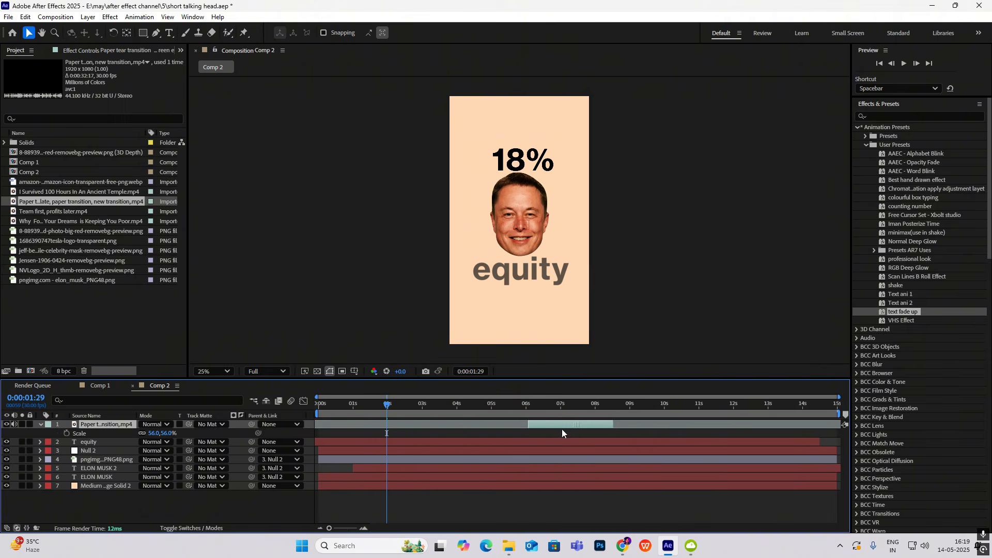
pyautogui.moveTo(563, 430); pyautogui.dragTo(433, 436)
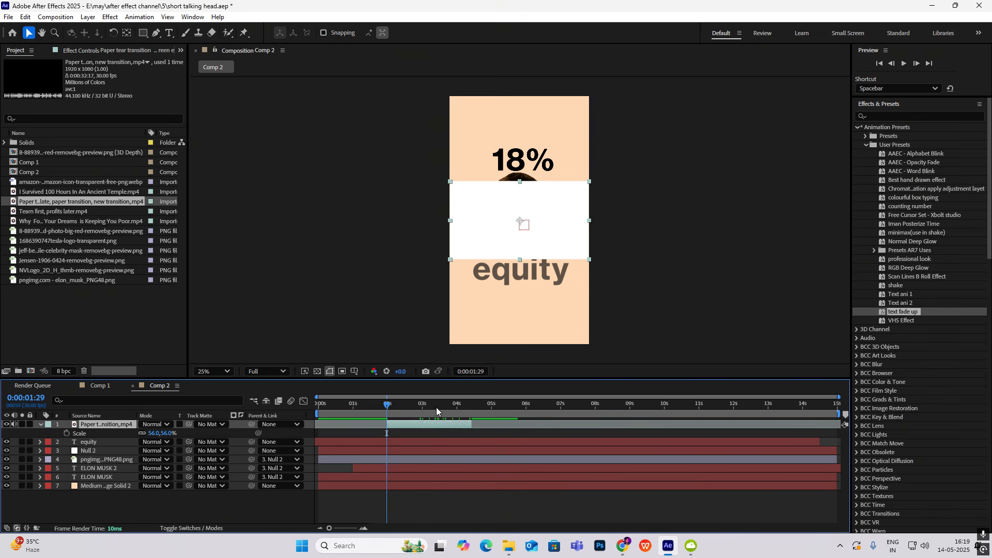
# Apply the Color Key effect to the paper tear clip and sample its white area as the key color
pyautogui.click(877, 115)
pyautogui.write('key')
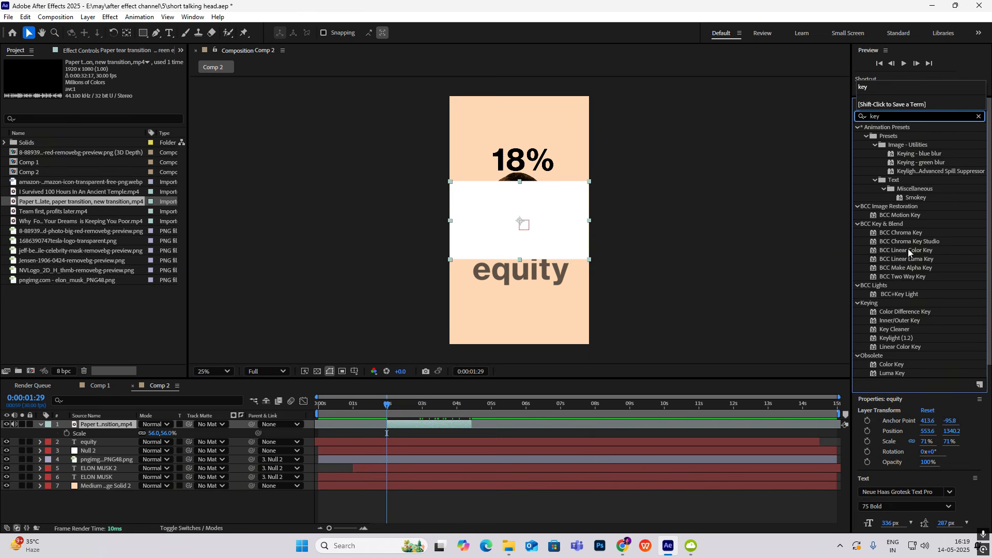
pyautogui.moveTo(891, 343); pyautogui.dragTo(525, 188)
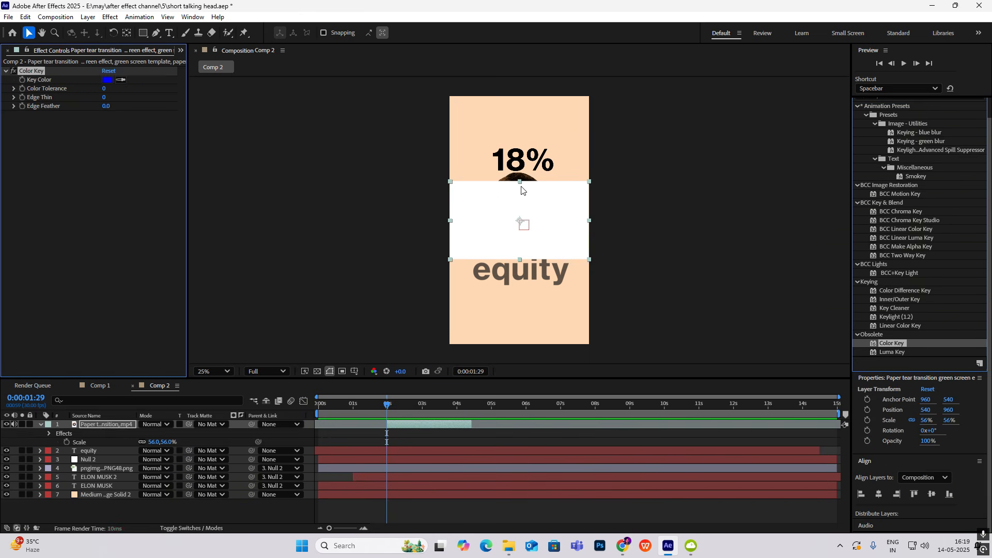
pyautogui.click(121, 80)
pyautogui.click(497, 199)
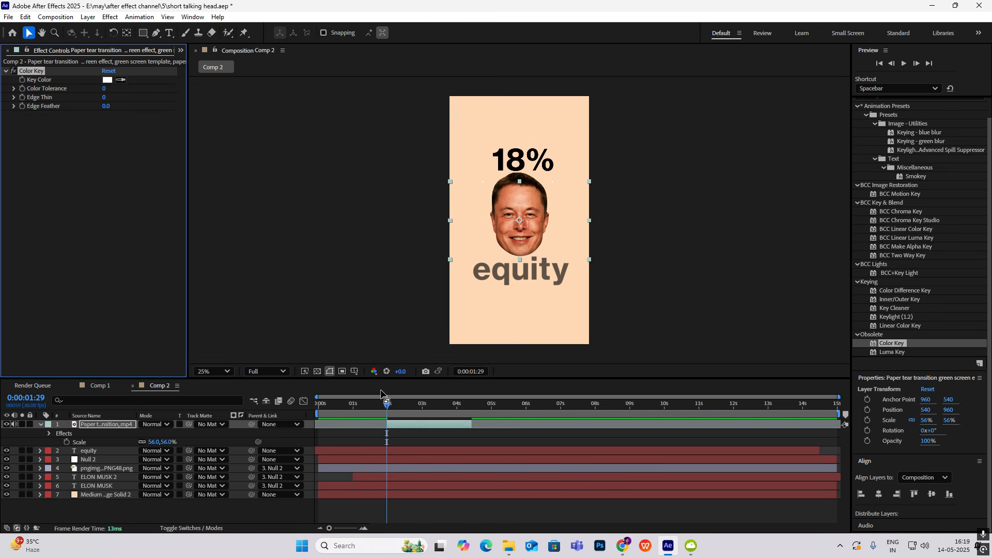
# Set the Color Key's color tolerance to 255 and check the torn strip at 0:00:04:01
pyautogui.moveTo(384, 403); pyautogui.dragTo(458, 428)
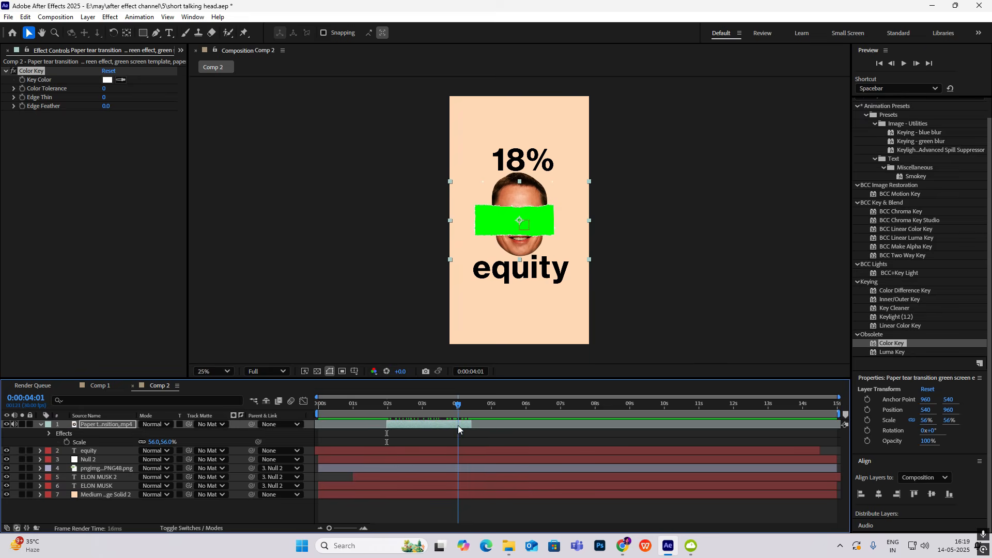
pyautogui.click(105, 88)
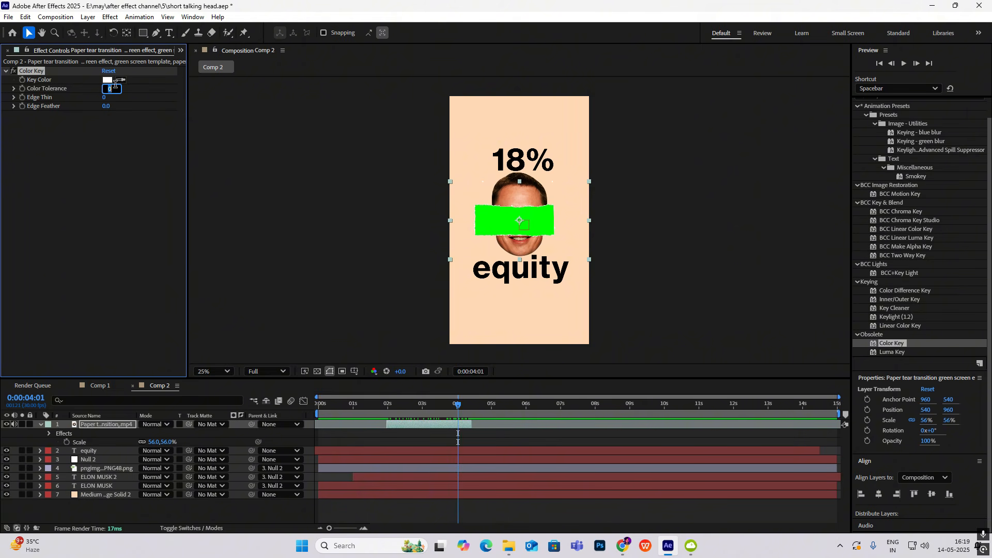
pyautogui.click(117, 137)
pyautogui.moveTo(105, 89); pyautogui.dragTo(250, 115)
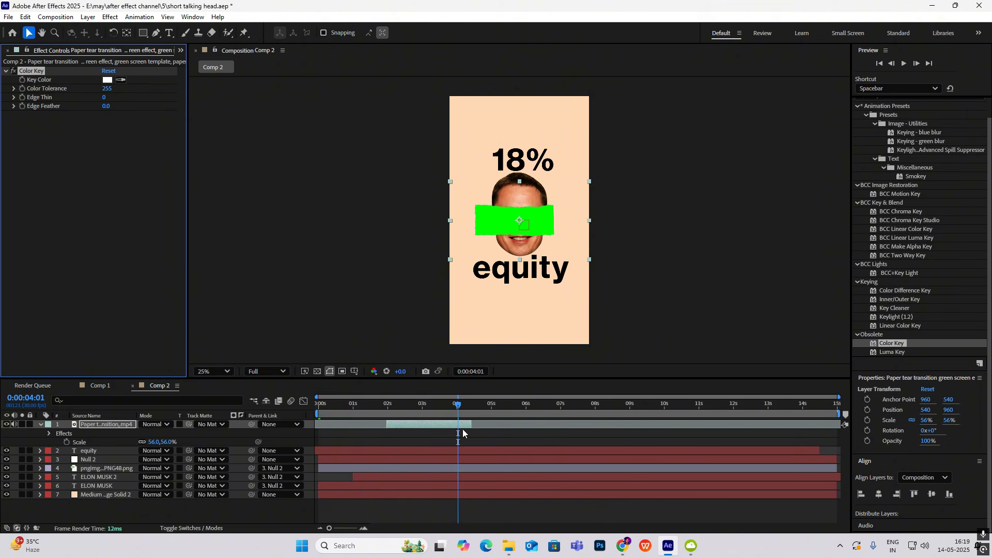
pyautogui.press('.')
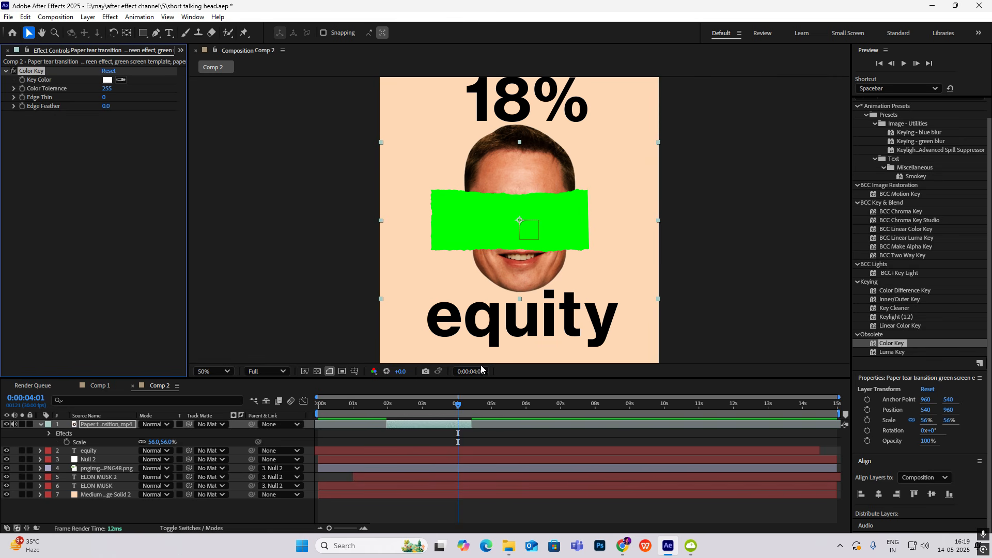
# Use the paper tear clip as the inverted track matte of the face layer and check the cutout at 0:00:04:00
pyautogui.click(40, 424)
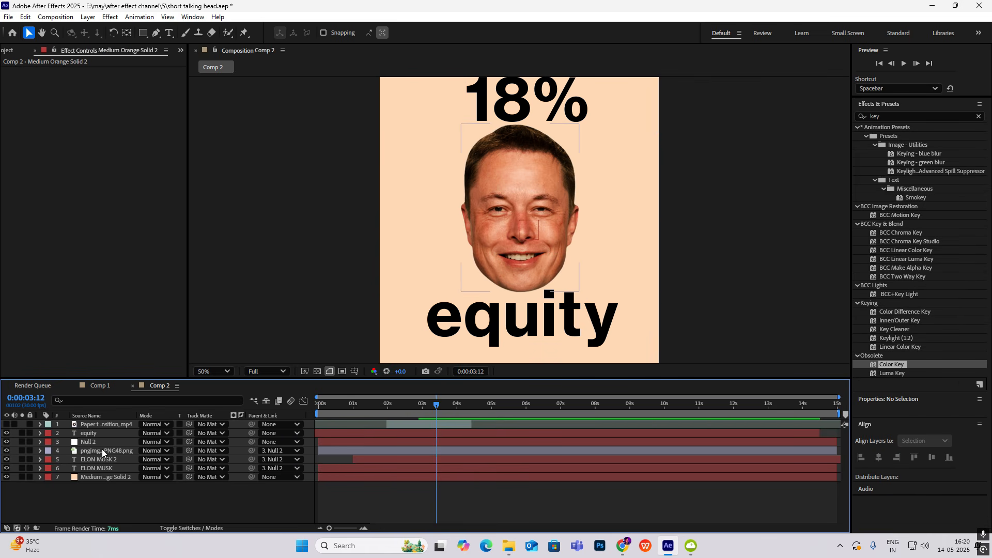
pyautogui.moveTo(190, 450); pyautogui.dragTo(104, 424)
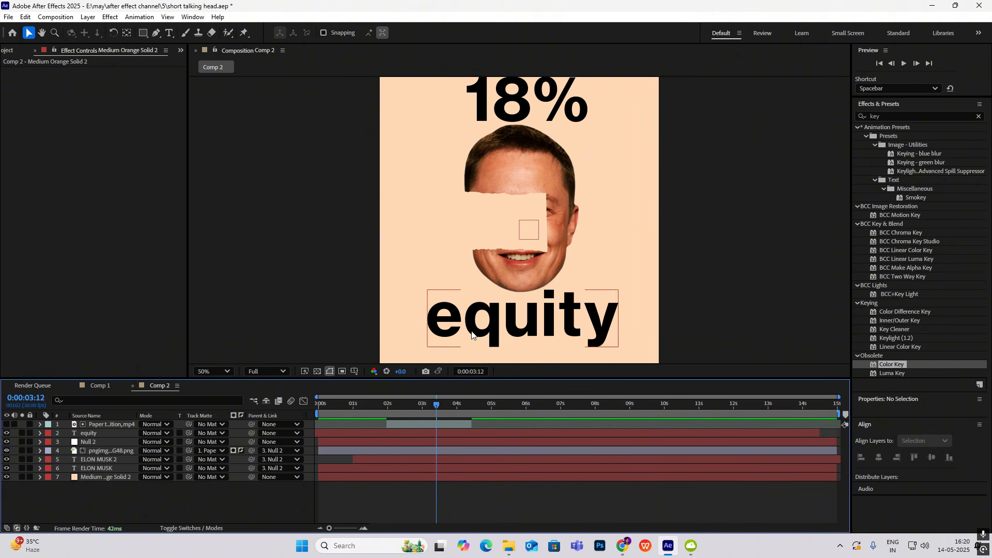
pyautogui.moveTo(437, 405); pyautogui.dragTo(457, 421)
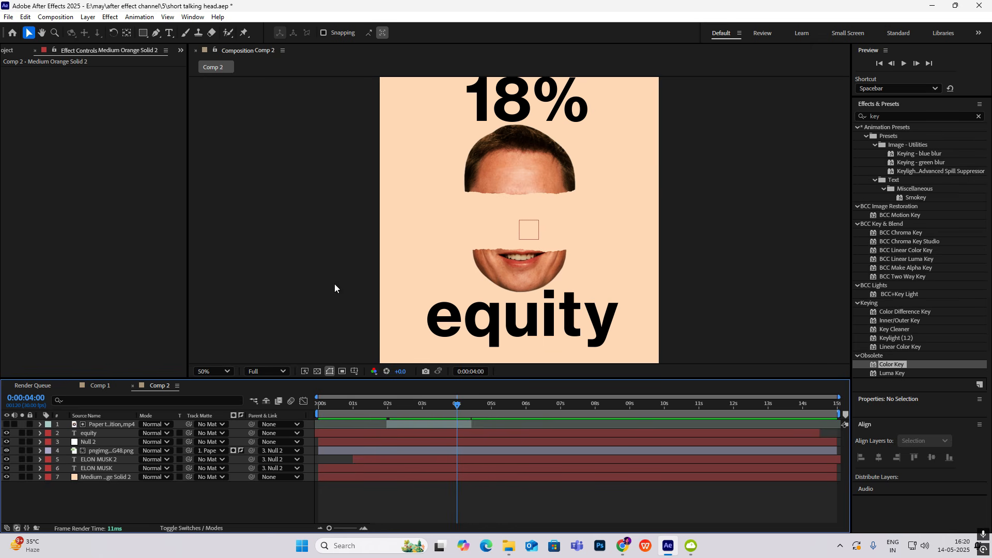
# Add the Tesla logo image from the project to Comp 2, directly below the equity layer
pyautogui.click(180, 50)
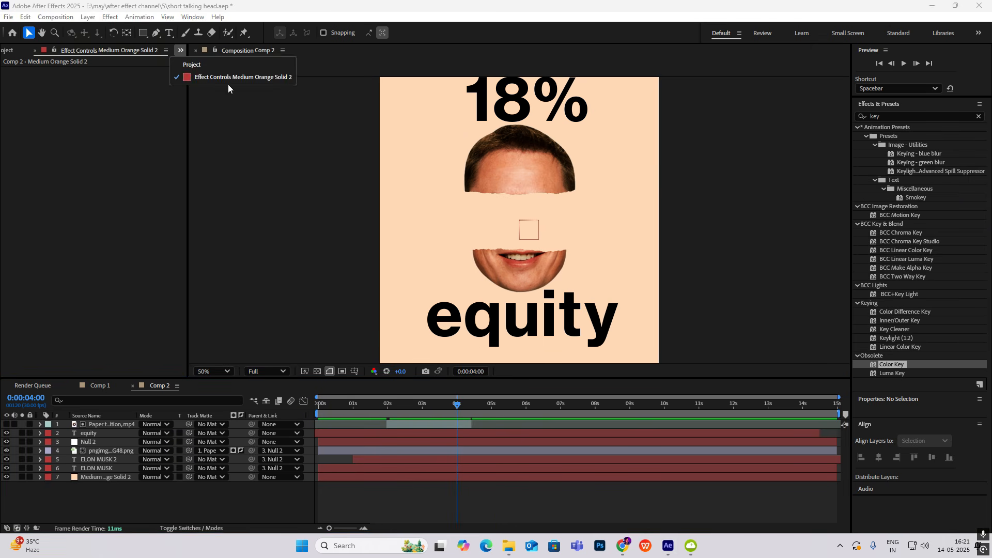
pyautogui.click(216, 65)
pyautogui.click(64, 214)
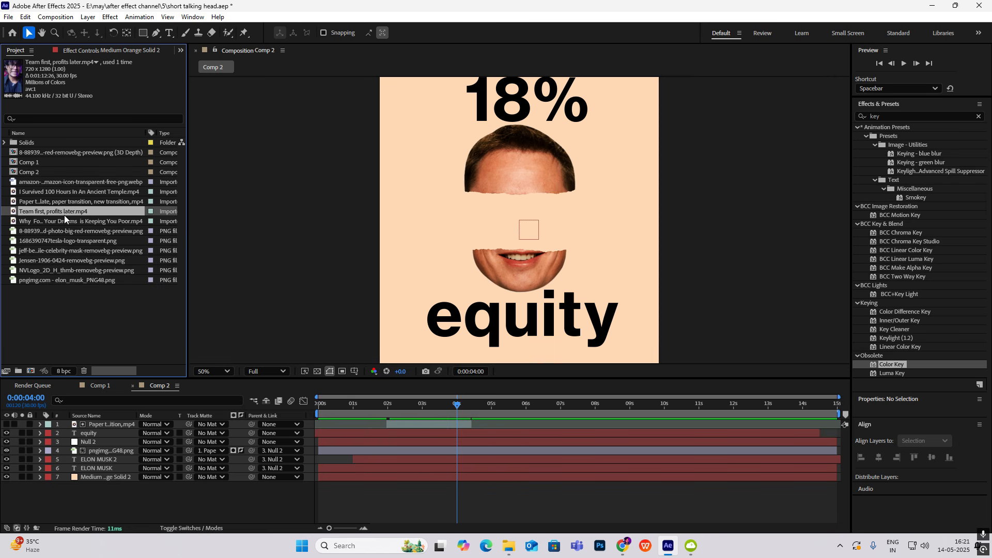
pyautogui.click(53, 223)
pyautogui.click(50, 183)
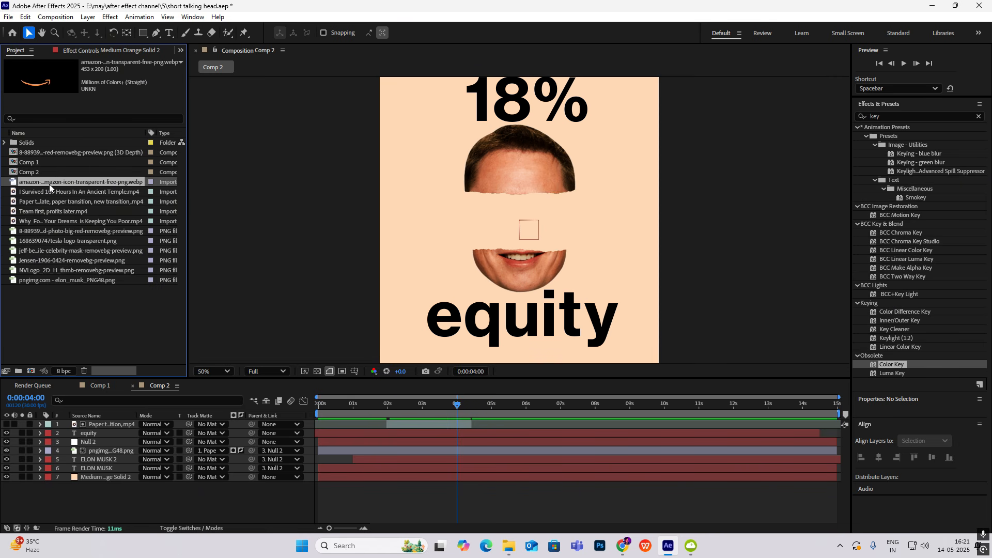
pyautogui.click(38, 231)
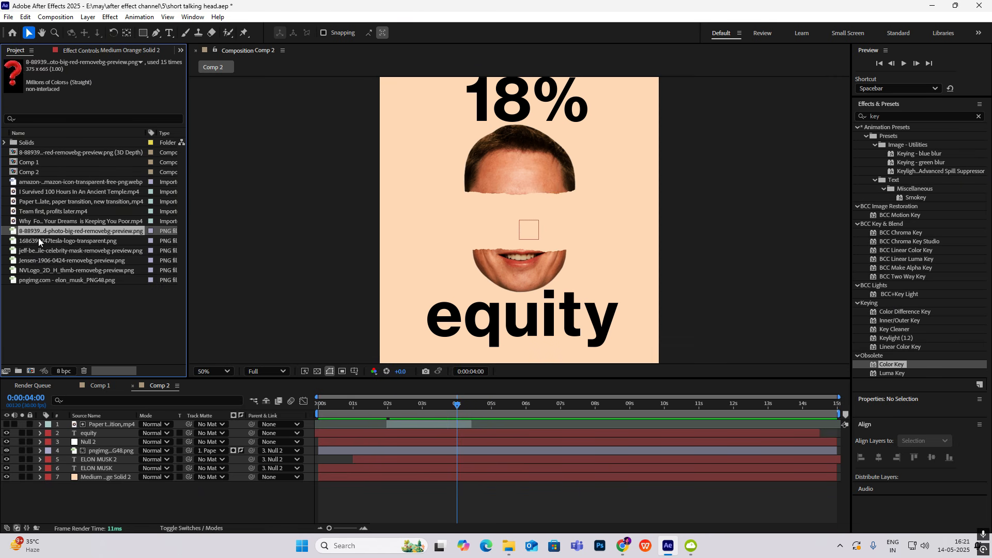
pyautogui.moveTo(38, 237); pyautogui.dragTo(97, 442)
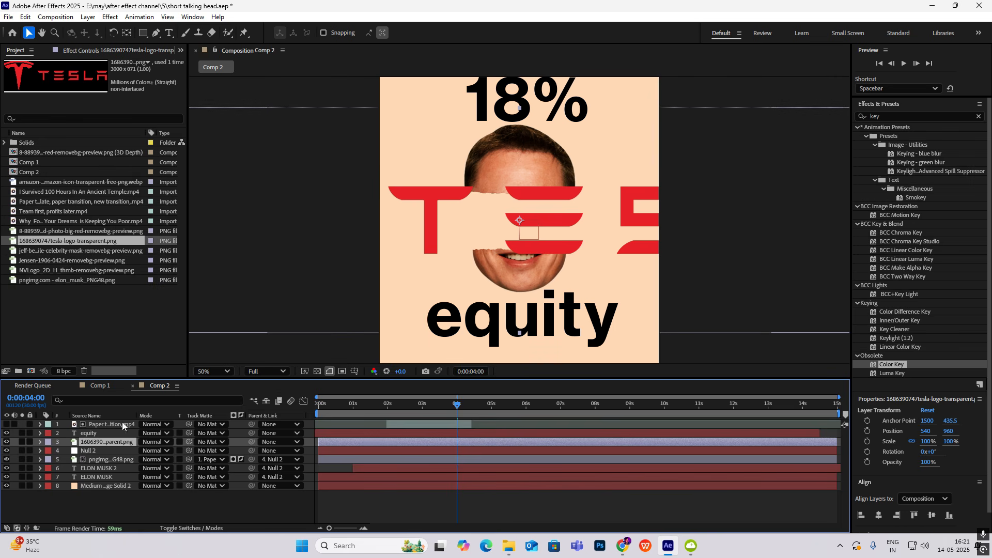
# Scale the Tesla logo to 22% so it fits across the torn gap in the face
pyautogui.press('s')
pyautogui.moveTo(171, 450); pyautogui.dragTo(134, 460)
pyautogui.click(739, 290)
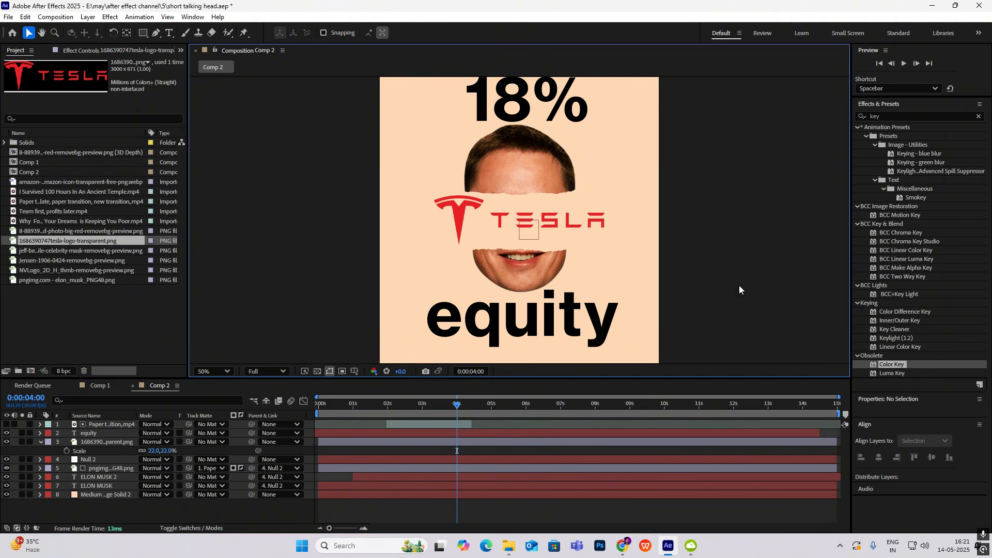
pyautogui.press(',')
pyautogui.press(',')
pyautogui.press('pagedown')
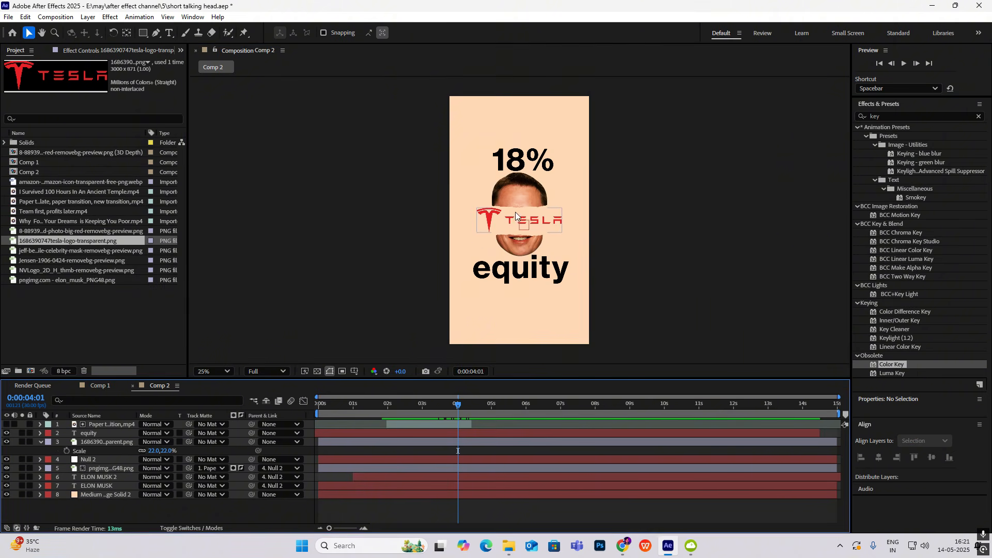
# Keyframe the Tesla logo's opacity from 0% at 0:00:01:29 to 100% at 0:00:04:05 and preview the fade
pyautogui.click(521, 224)
pyautogui.press('t')
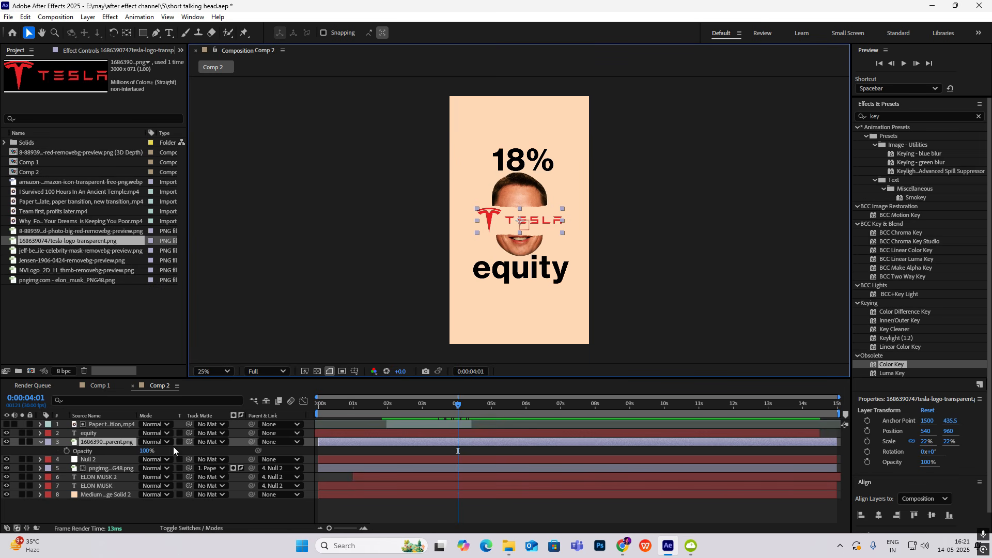
pyautogui.moveTo(457, 404); pyautogui.dragTo(383, 413)
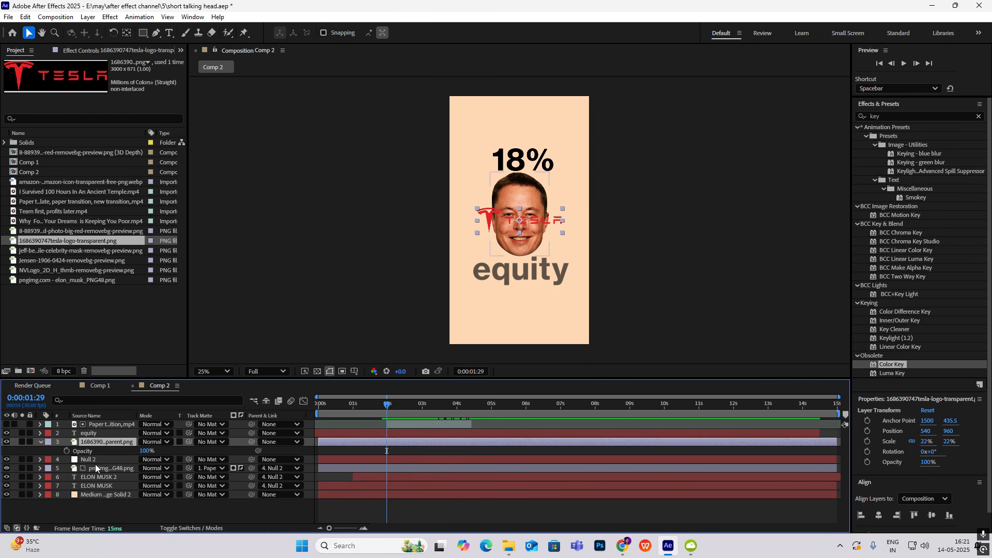
pyautogui.click(66, 451)
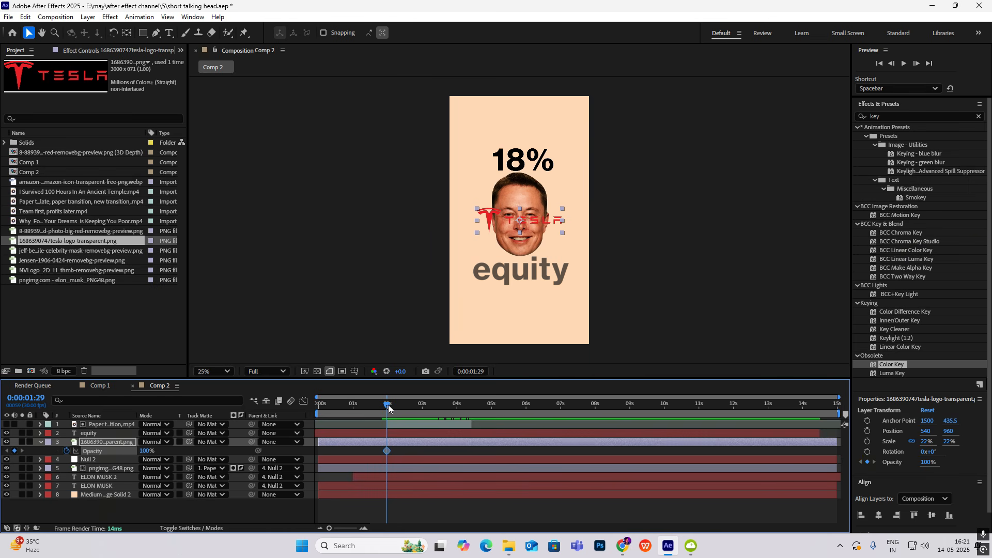
pyautogui.moveTo(388, 409); pyautogui.dragTo(464, 424)
pyautogui.click(14, 451)
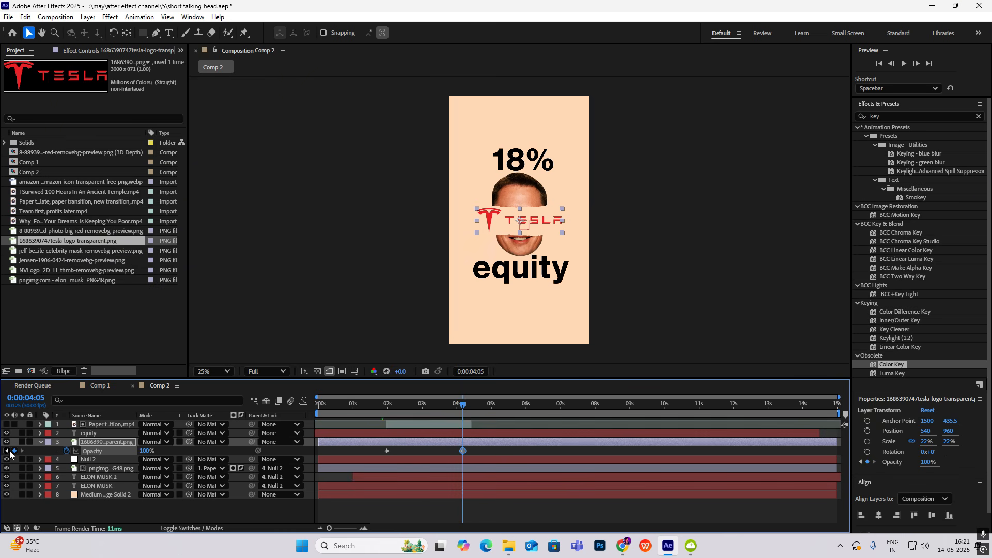
pyautogui.click(6, 451)
pyautogui.moveTo(147, 452); pyautogui.dragTo(15, 451)
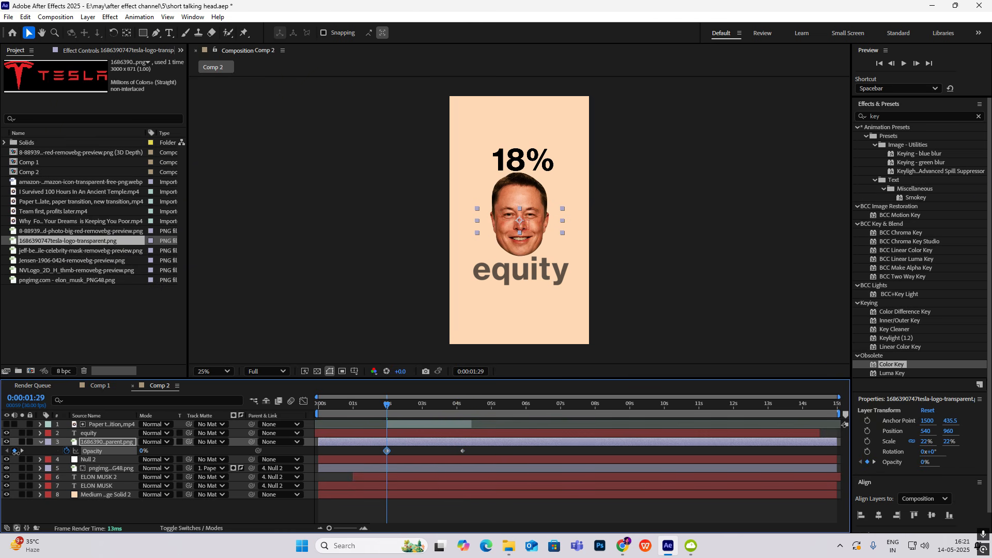
pyautogui.press('space')
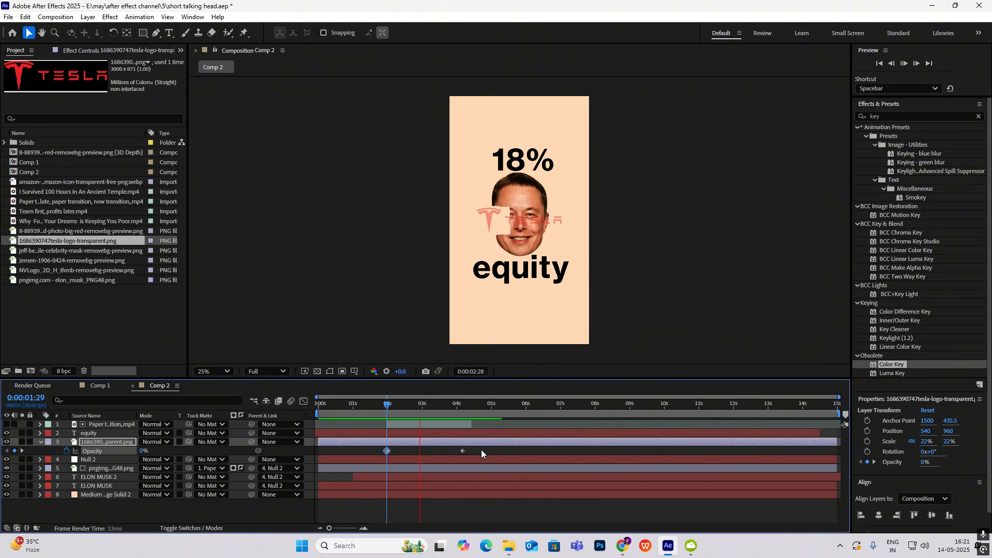
pyautogui.press('space')
# Move the first logo opacity keyframe to about 0:00:02:20, ease both keyframes and raise the last one's incoming influence to about 75%
pyautogui.moveTo(386, 450); pyautogui.dragTo(410, 451)
pyautogui.moveTo(492, 448); pyautogui.dragTo(389, 455)
pyautogui.press('F9')
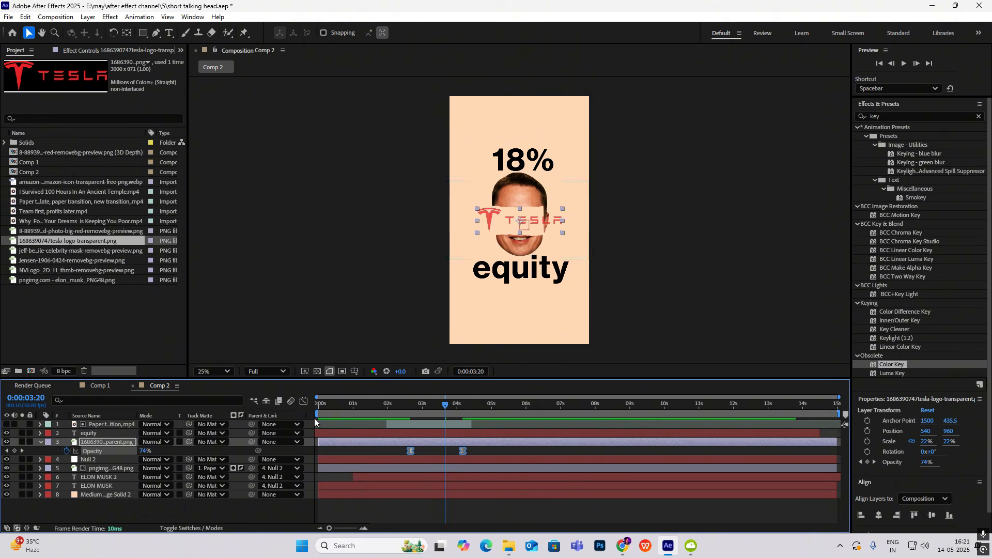
pyautogui.click(303, 401)
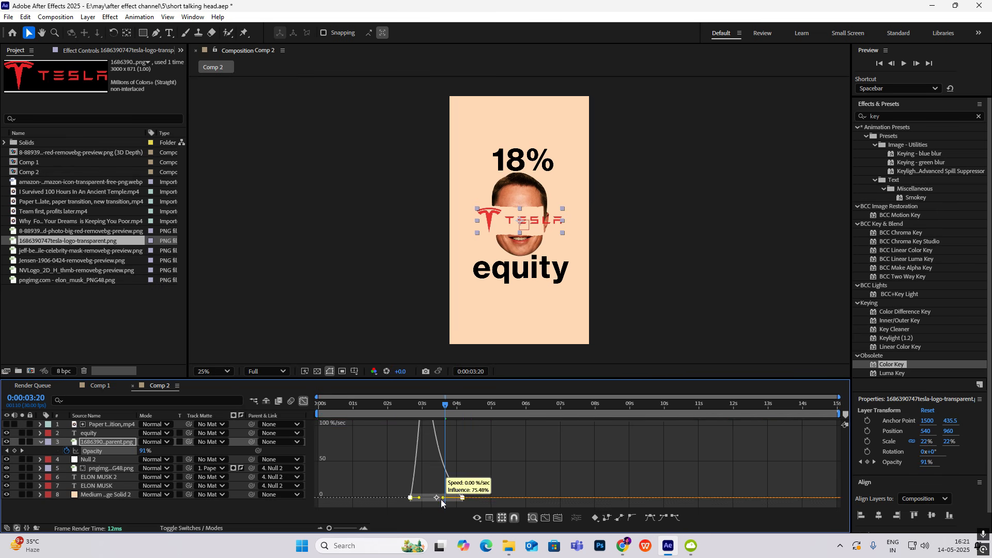
pyautogui.moveTo(453, 498); pyautogui.dragTo(437, 498)
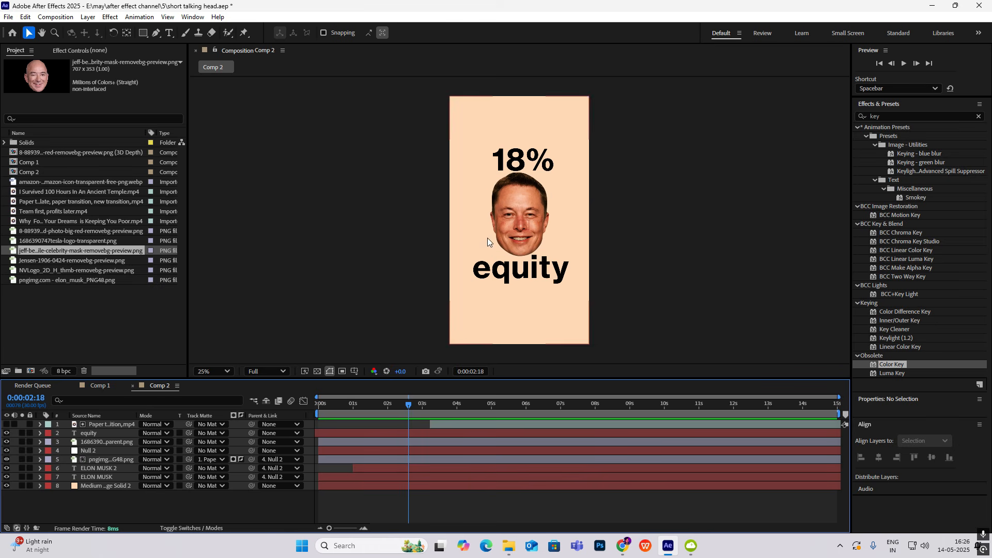
# Create a new null object in Comp 2 and parent the Null 2 layer to it
pyautogui.rightClick(121, 509)
pyautogui.moveTo(207, 378)
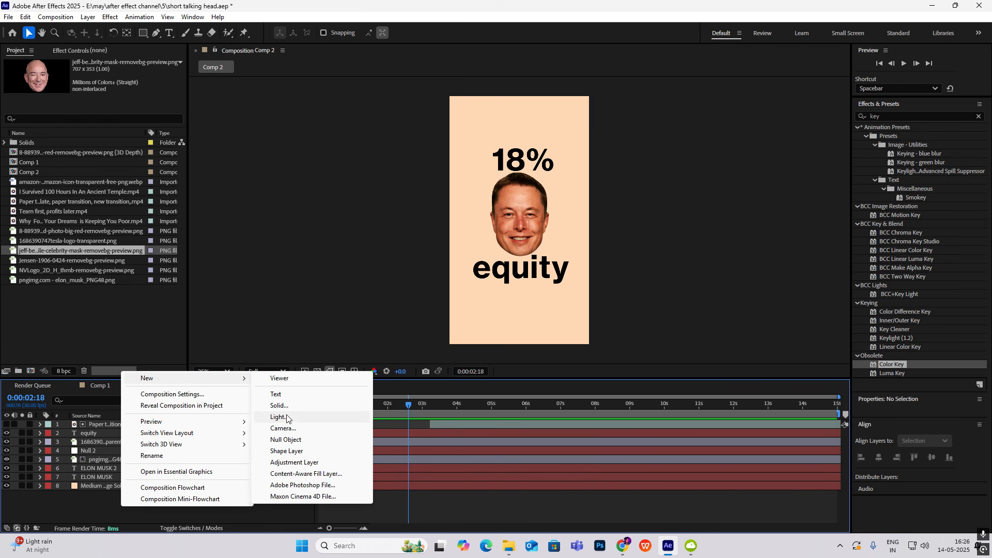
pyautogui.click(288, 439)
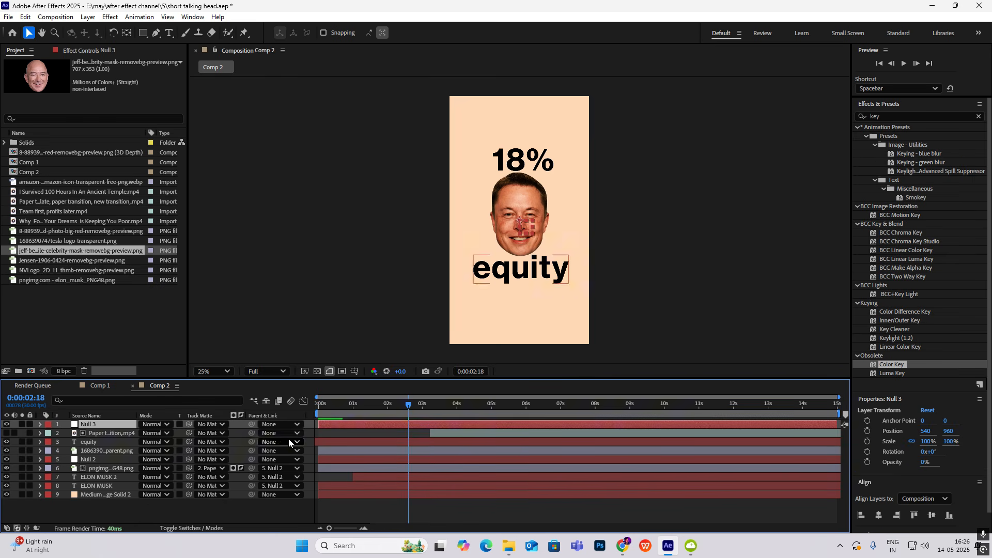
pyautogui.click(109, 458)
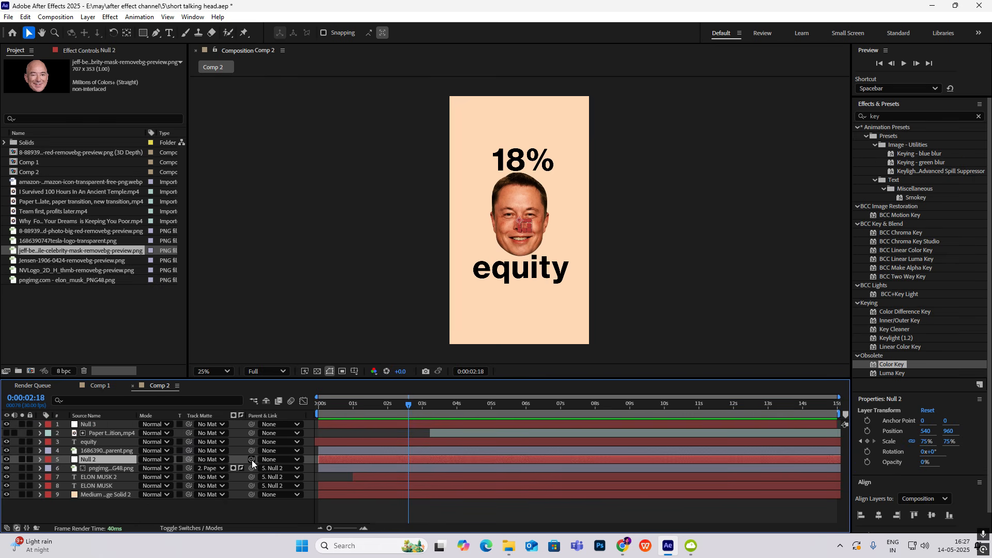
pyautogui.moveTo(252, 459); pyautogui.dragTo(89, 430)
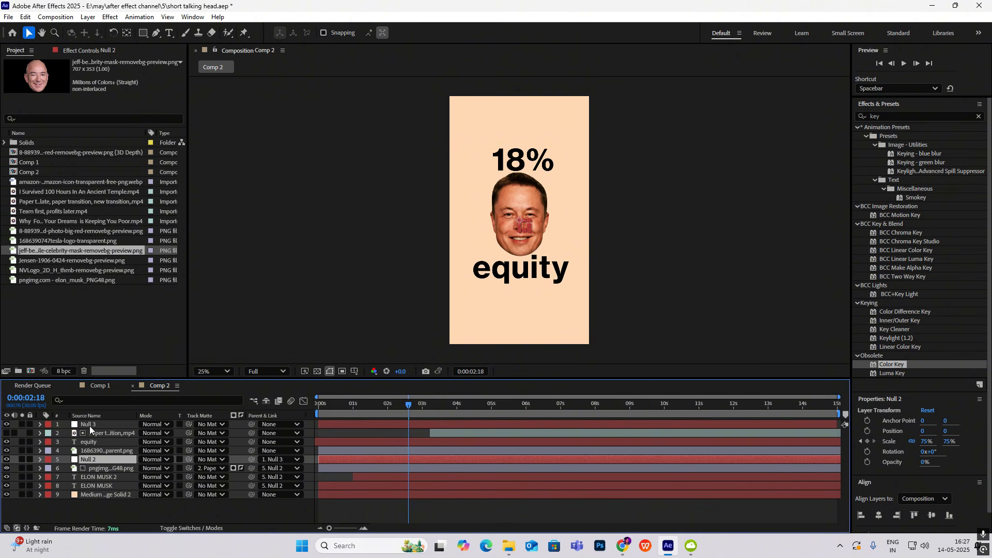
pyautogui.click(150, 510)
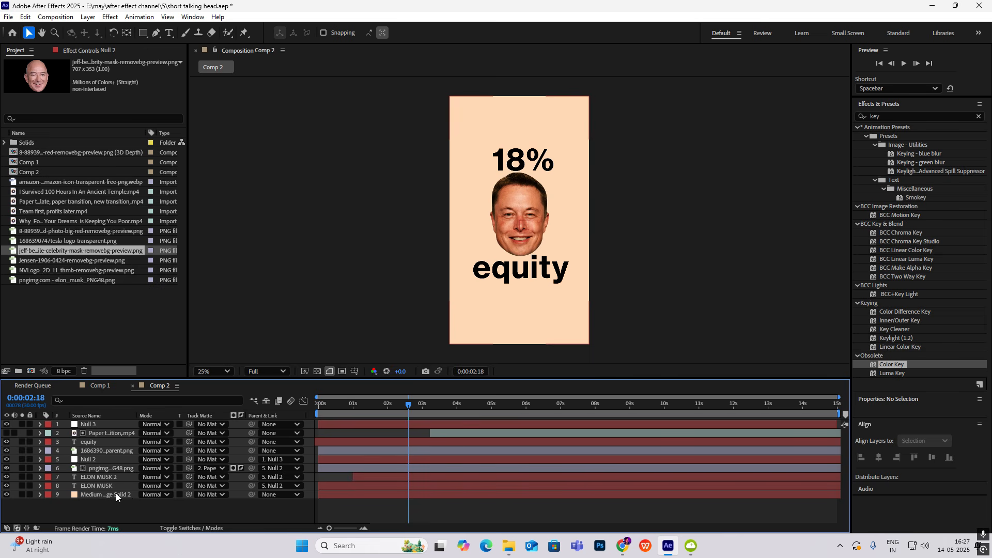
# Parent the Tesla logo, equity and paper tear layers to the Null 3 layer
pyautogui.click(120, 449)
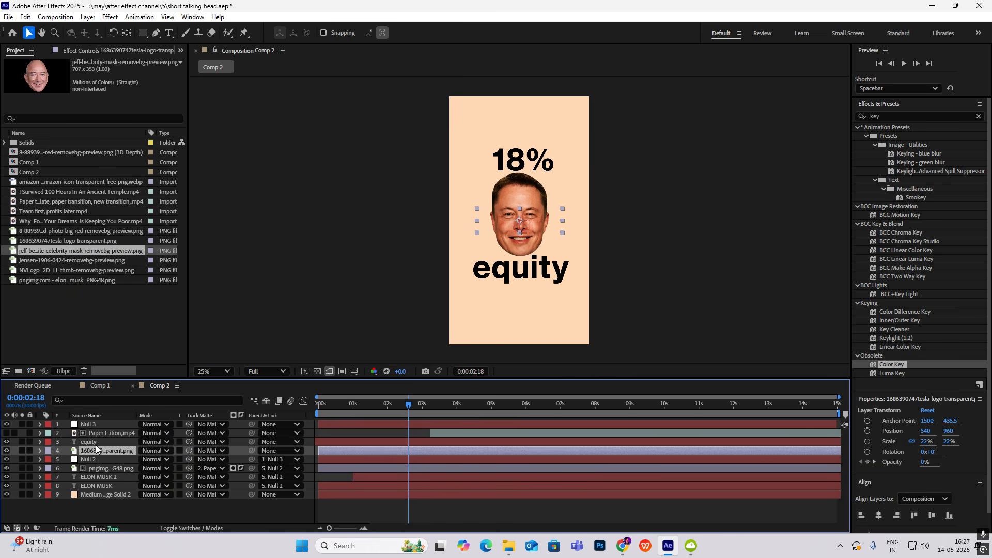
pyautogui.keyDown('ctrl'); pyautogui.click(98, 442); pyautogui.keyUp('ctrl')
pyautogui.keyDown('ctrl'); pyautogui.click(106, 434); pyautogui.keyUp('ctrl')
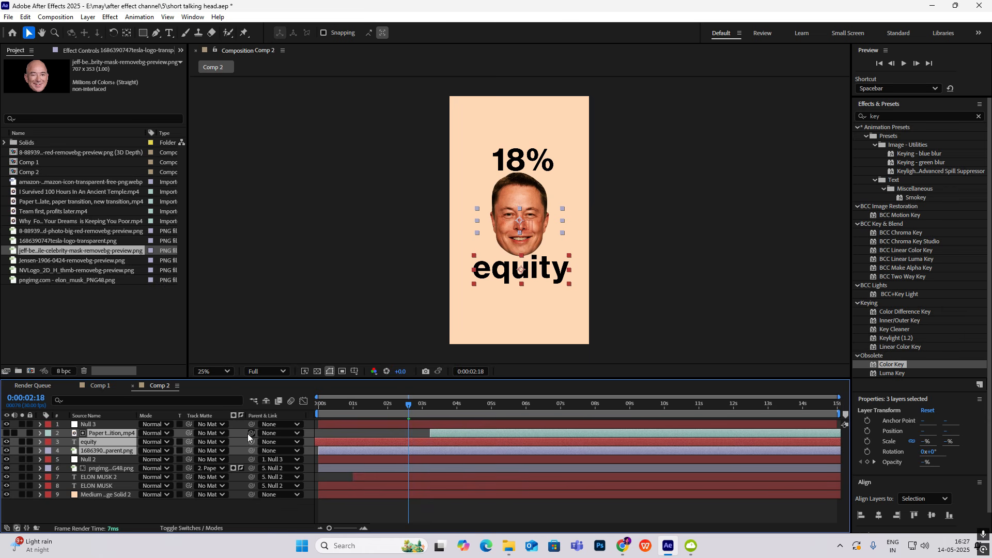
pyautogui.moveTo(251, 441); pyautogui.dragTo(108, 424)
# Keyframe the scale of Null 3 from 100% at about 0:00:01:19 to 133% at 0:00:02:21
pyautogui.click(395, 424)
pyautogui.moveTo(405, 410)
pyautogui.mouseDown()
pyautogui.moveTo(357, 414)
pyautogui.moveTo(375, 426)
pyautogui.moveTo(379, 414)
pyautogui.moveTo(413, 417)
pyautogui.mouseUp()
pyautogui.press('s')
pyautogui.click(67, 433)
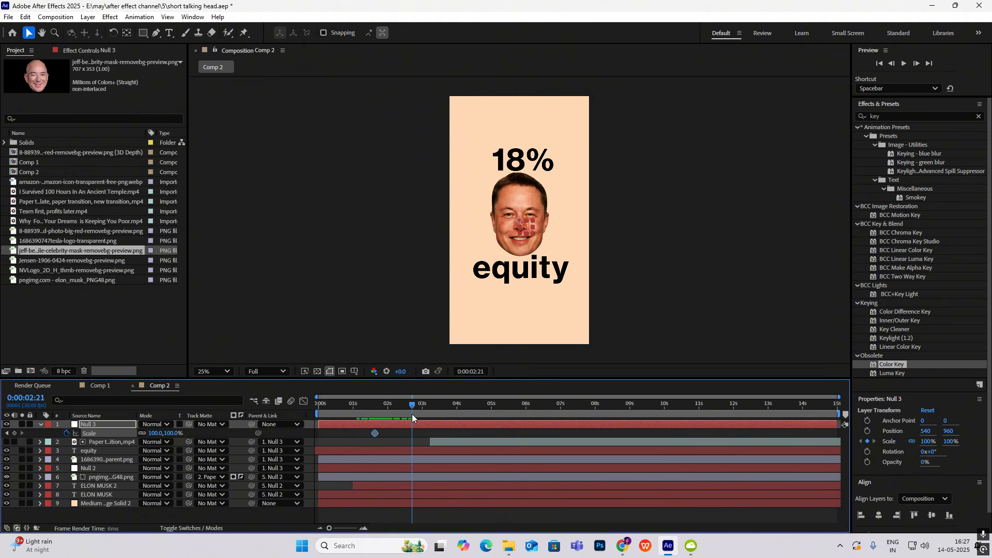
pyautogui.moveTo(171, 433); pyautogui.dragTo(194, 442)
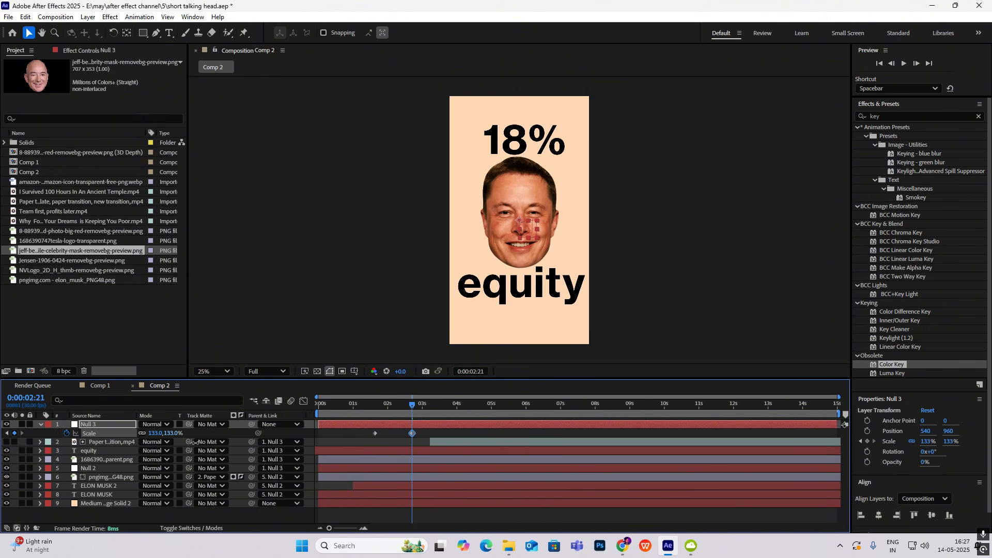
# Ease both Null 3 scale keyframes, increase the last one's incoming influence in the speed graph, and preview the zoom
pyautogui.moveTo(428, 430); pyautogui.dragTo(313, 447)
pyautogui.click(304, 402)
pyautogui.moveTo(455, 431); pyautogui.dragTo(337, 505)
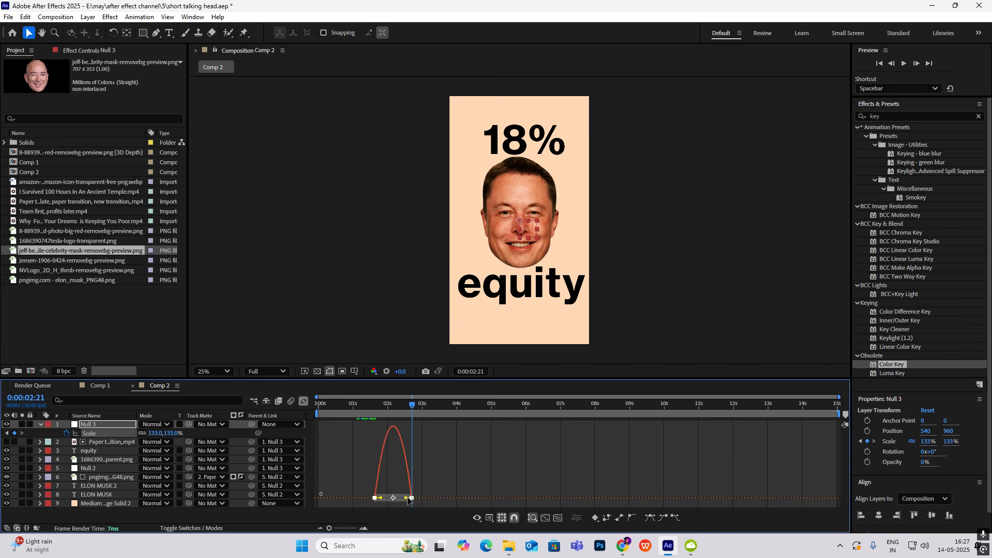
pyautogui.moveTo(405, 498); pyautogui.dragTo(396, 500)
pyautogui.click(304, 403)
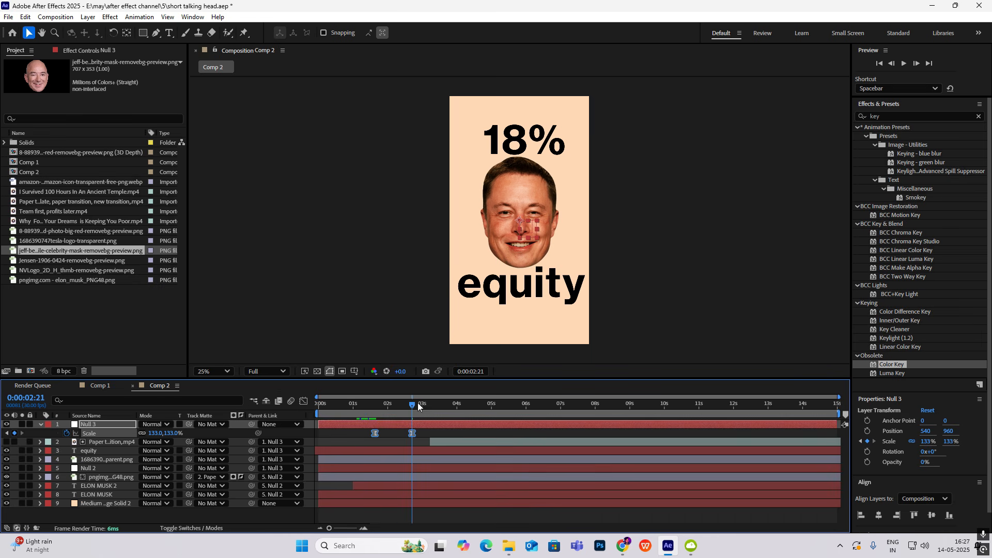
pyautogui.moveTo(415, 405); pyautogui.dragTo(370, 408)
pyautogui.press('space')
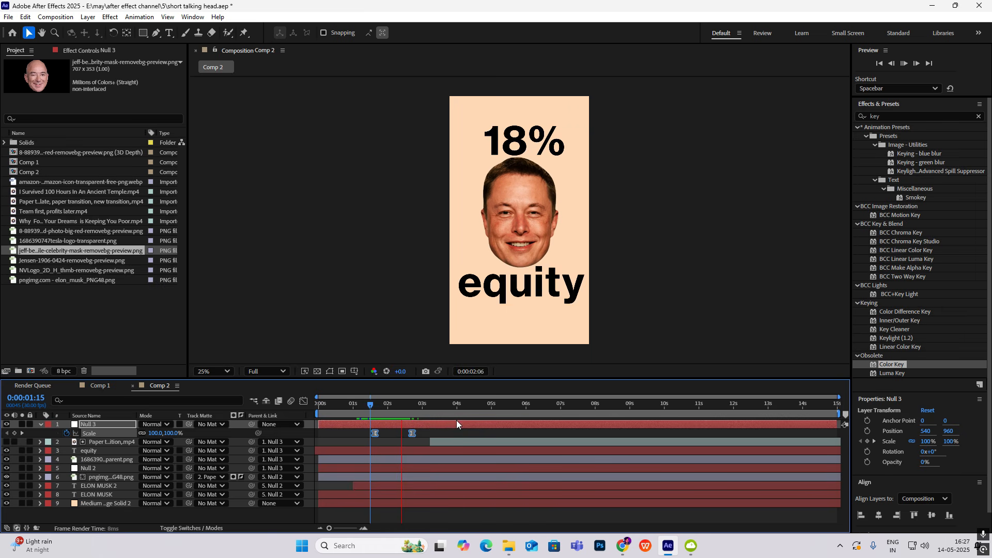
# Keyframe the position of Null 3 from 540, 960 at about 0:00:04:00 to 540, -692 at 0:00:04:23
pyautogui.click(422, 408)
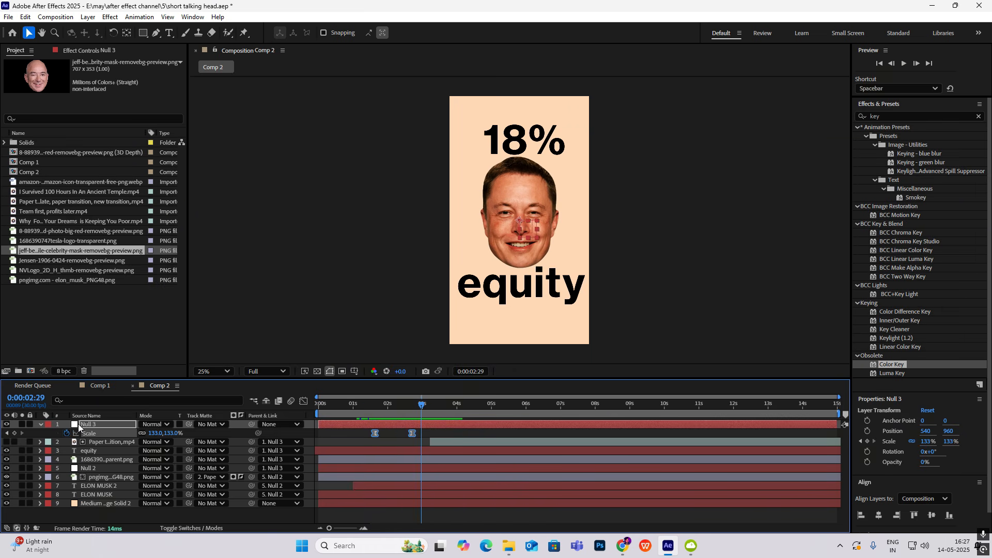
pyautogui.press('p')
pyautogui.click(66, 433)
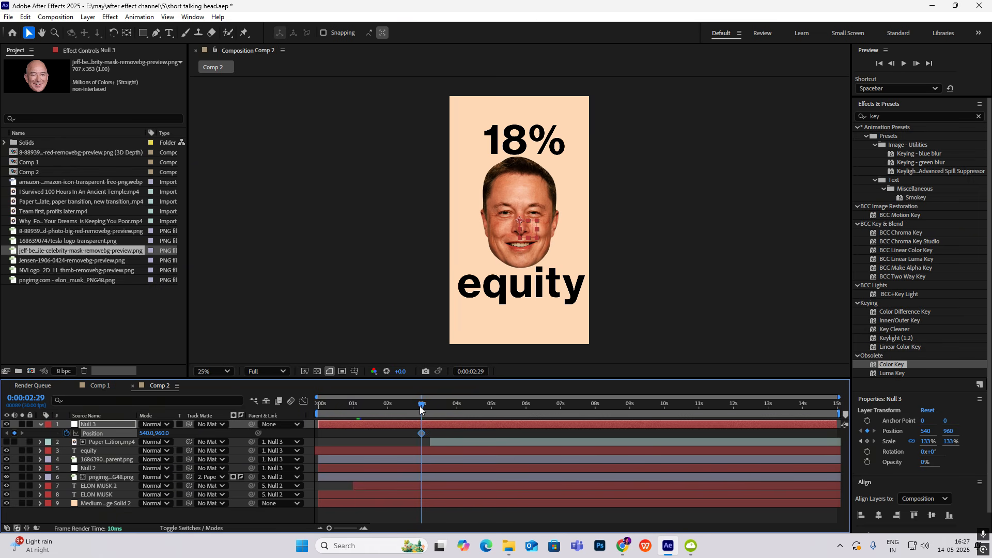
pyautogui.moveTo(421, 408); pyautogui.dragTo(482, 428)
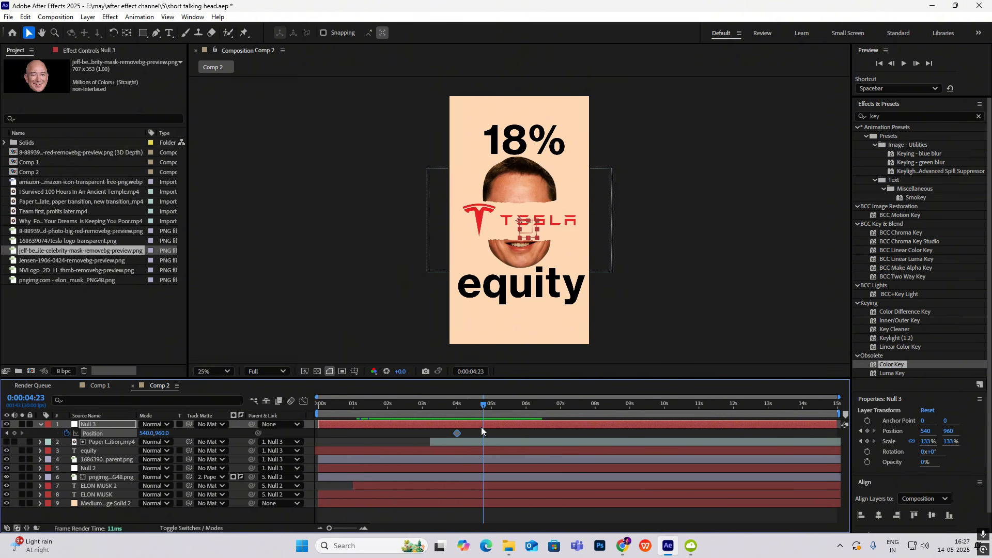
pyautogui.moveTo(165, 434); pyautogui.dragTo(99, 438)
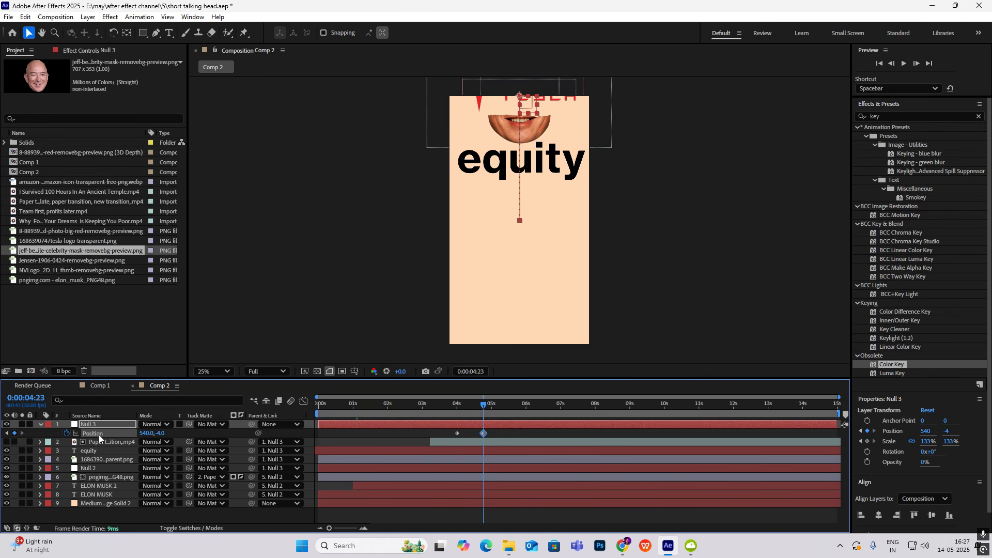
pyautogui.moveTo(159, 434); pyautogui.dragTo(94, 433)
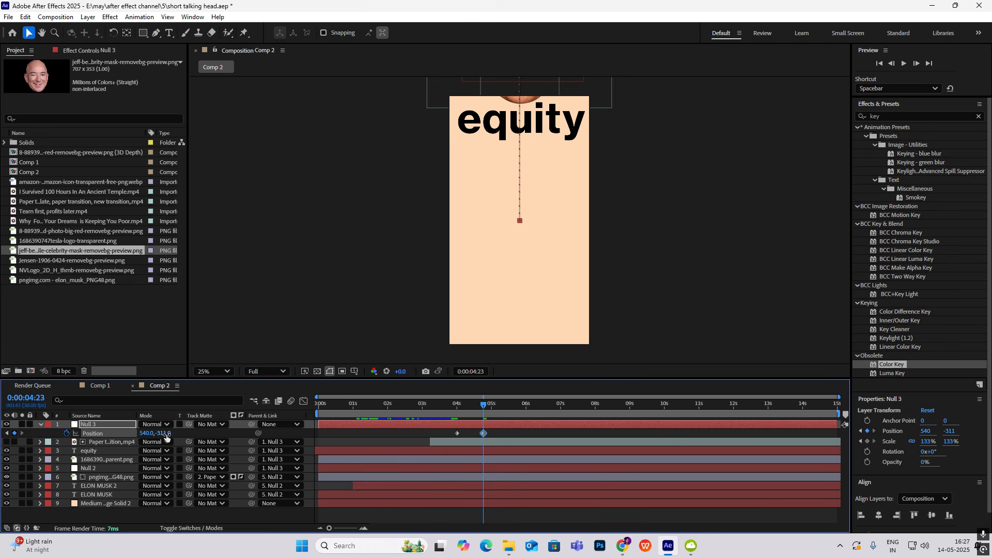
pyautogui.moveTo(166, 438); pyautogui.dragTo(16, 433)
pyautogui.moveTo(166, 434); pyautogui.dragTo(138, 433)
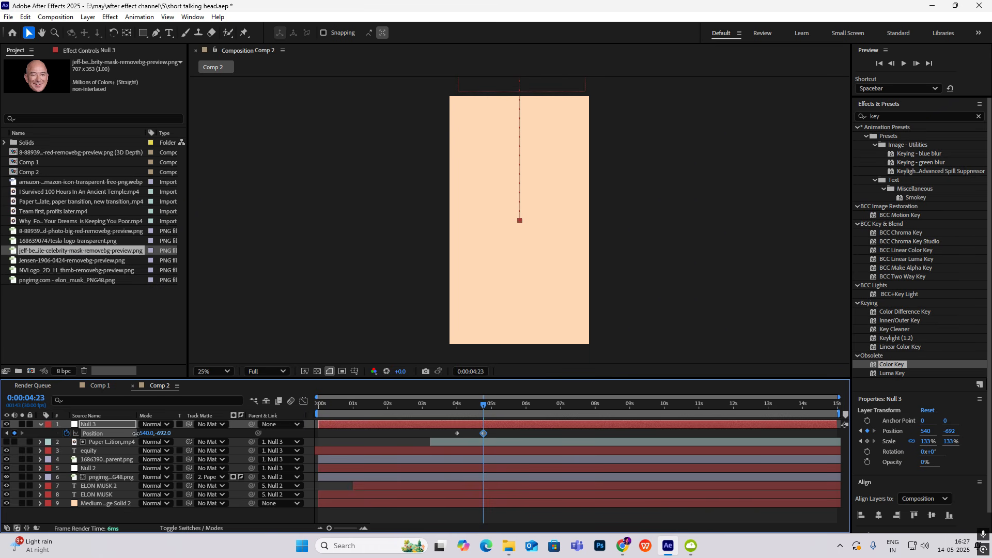
# Ease both Null 3 position keyframes, increase the last one's incoming influence in the speed graph, and preview the upward exit
pyautogui.moveTo(495, 432); pyautogui.dragTo(385, 433)
pyautogui.press('F9')
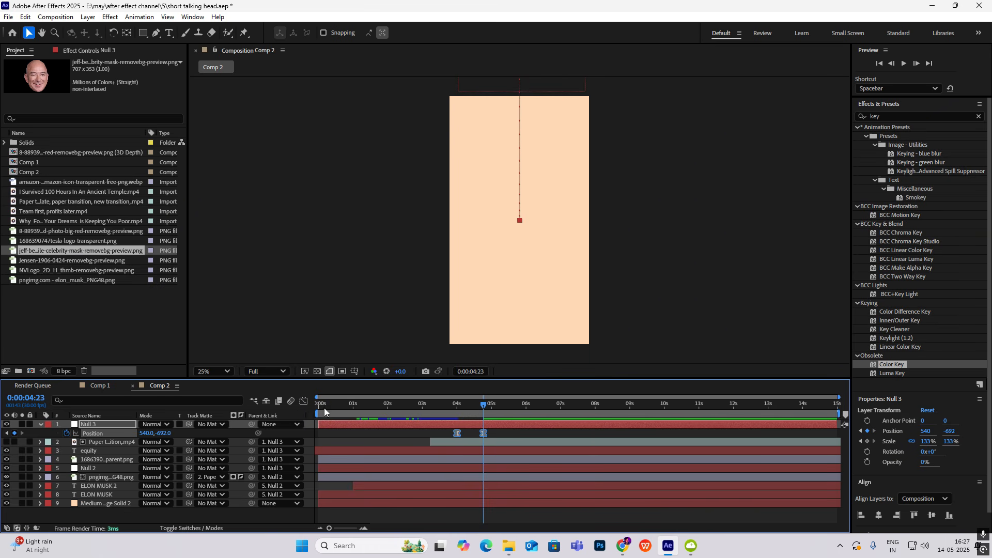
pyautogui.click(303, 401)
pyautogui.moveTo(395, 523); pyautogui.dragTo(395, 523)
pyautogui.moveTo(475, 499); pyautogui.dragTo(469, 501)
pyautogui.click(303, 401)
pyautogui.press('space')
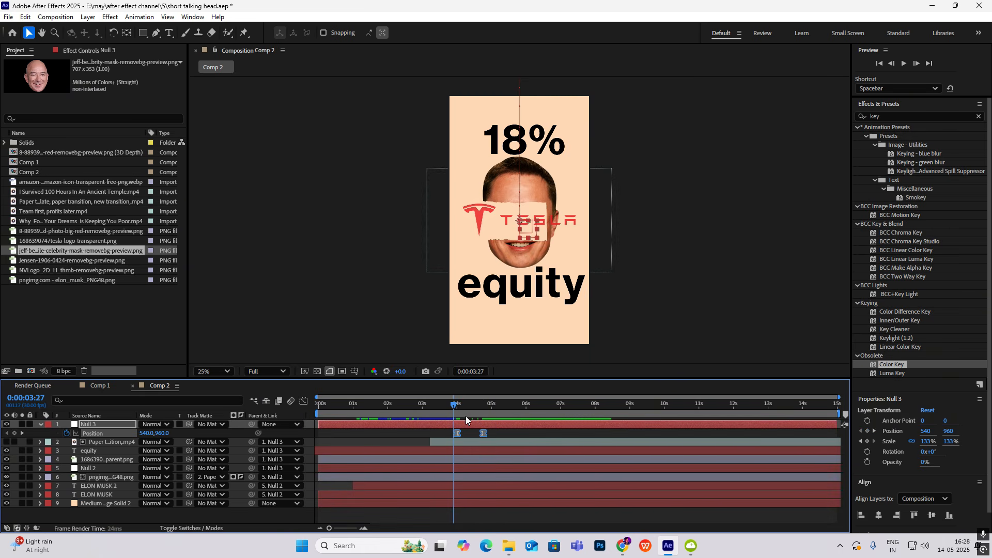
pyautogui.click(494, 416)
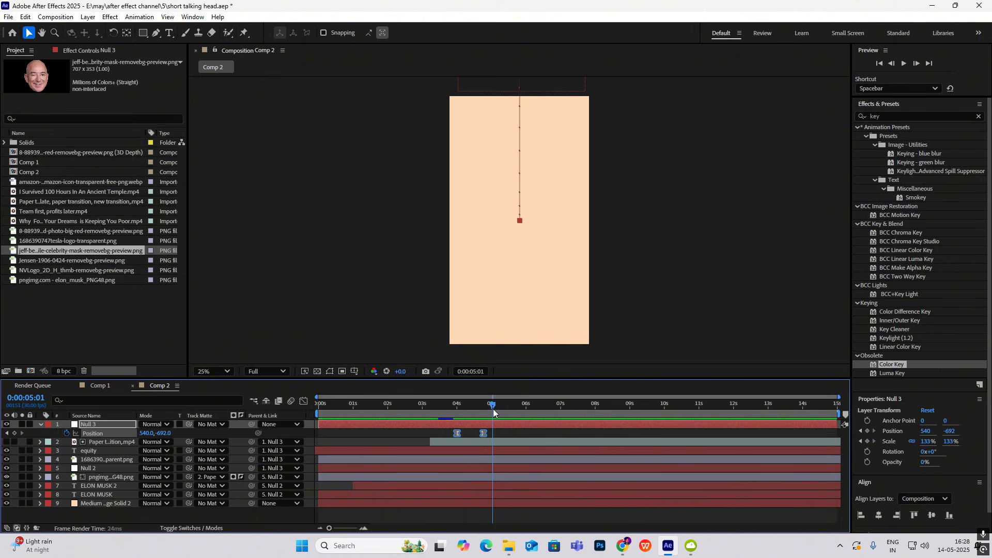
# Enable motion blur on all Comp 2 layers, shorten the work area to about 5.5 seconds, and preview the animation
pyautogui.click(40, 425)
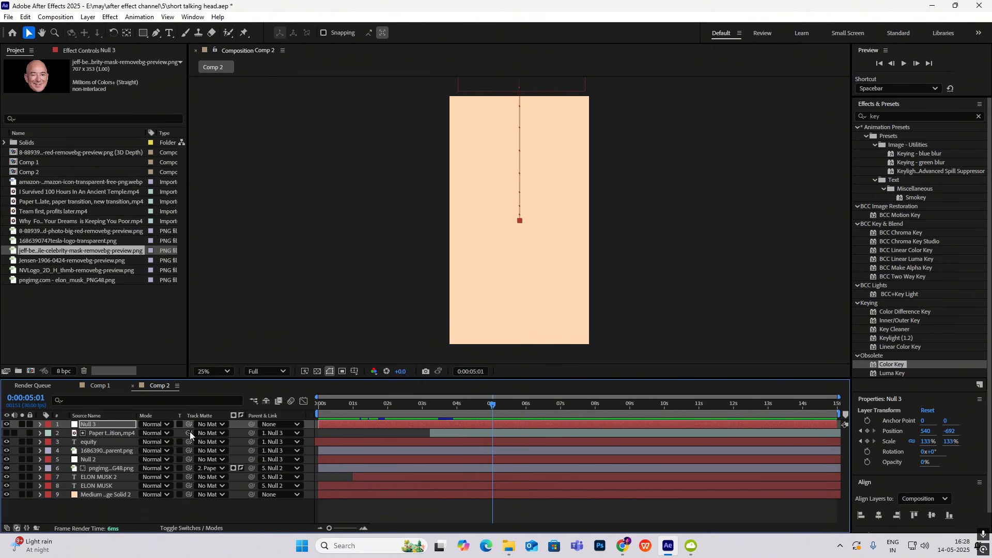
pyautogui.click(191, 528)
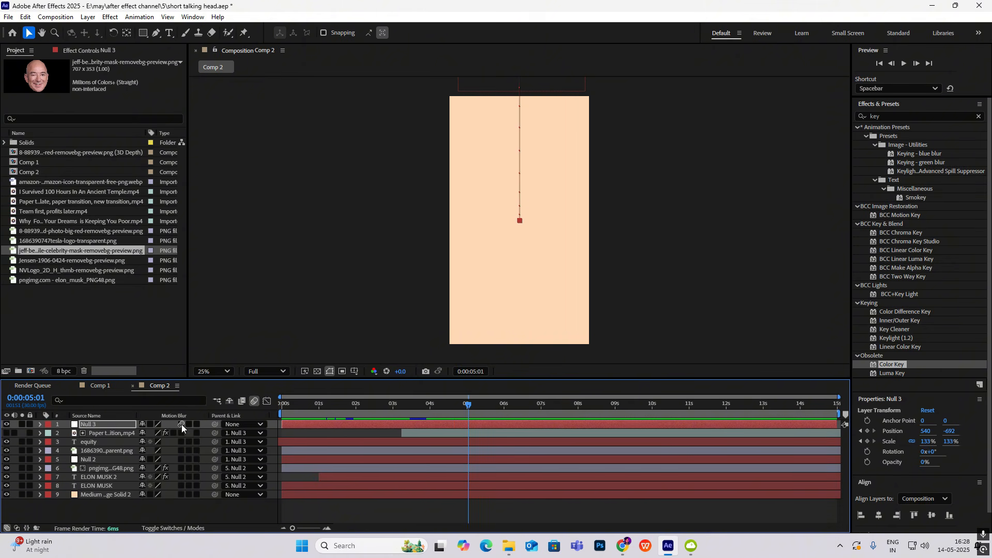
pyautogui.moveTo(466, 405); pyautogui.dragTo(480, 408)
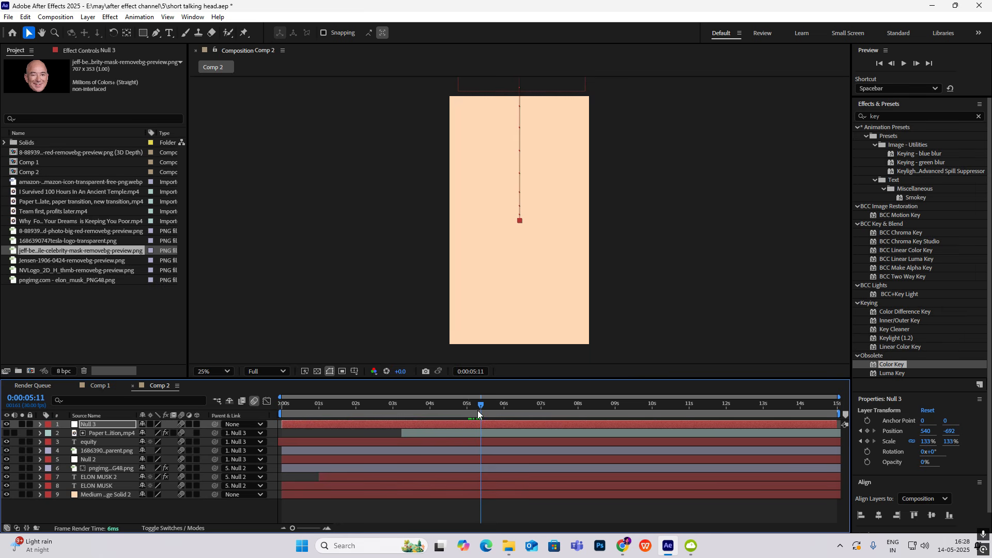
pyautogui.press('space')
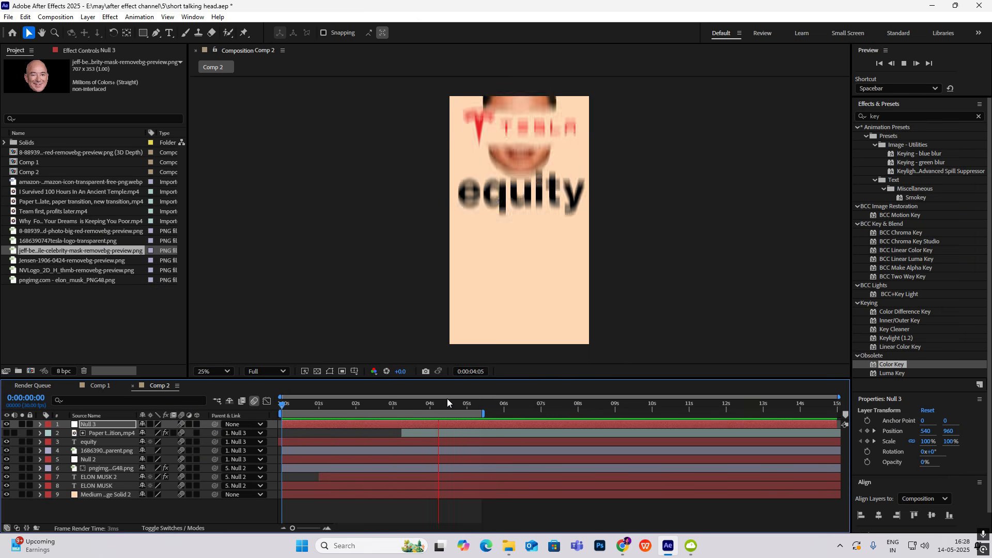
pyautogui.press('space')
pyautogui.moveTo(467, 406); pyautogui.dragTo(387, 444)
# Compare the exit transition in the Comp 1 reference with Comp 2, and examine the reference up to the question mark shot
pyautogui.click(98, 386)
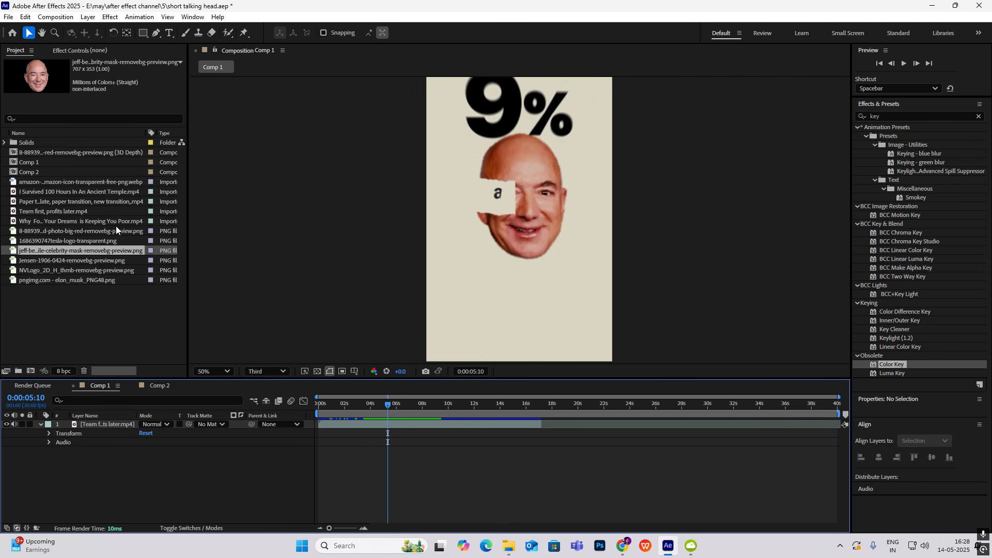
pyautogui.click(407, 405)
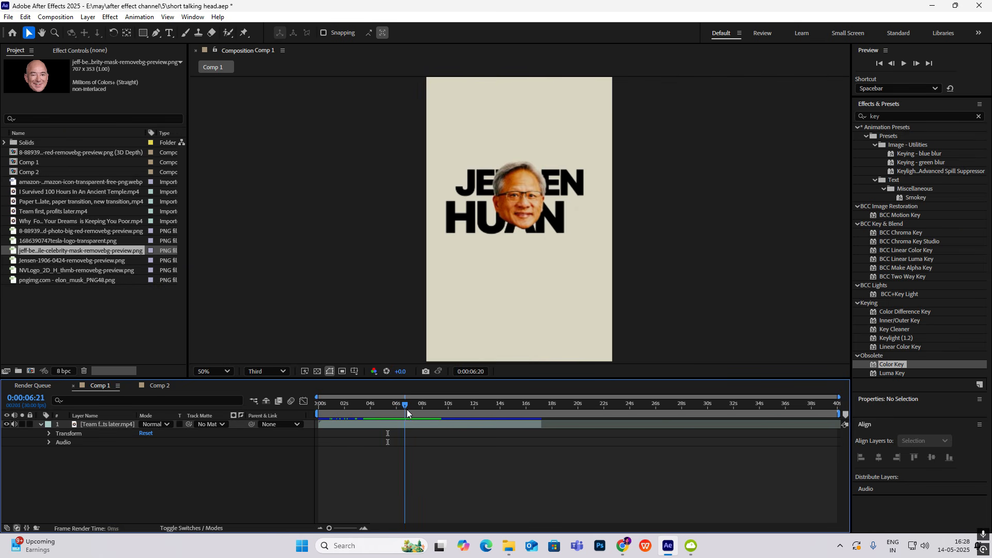
pyautogui.moveTo(408, 402); pyautogui.dragTo(396, 405)
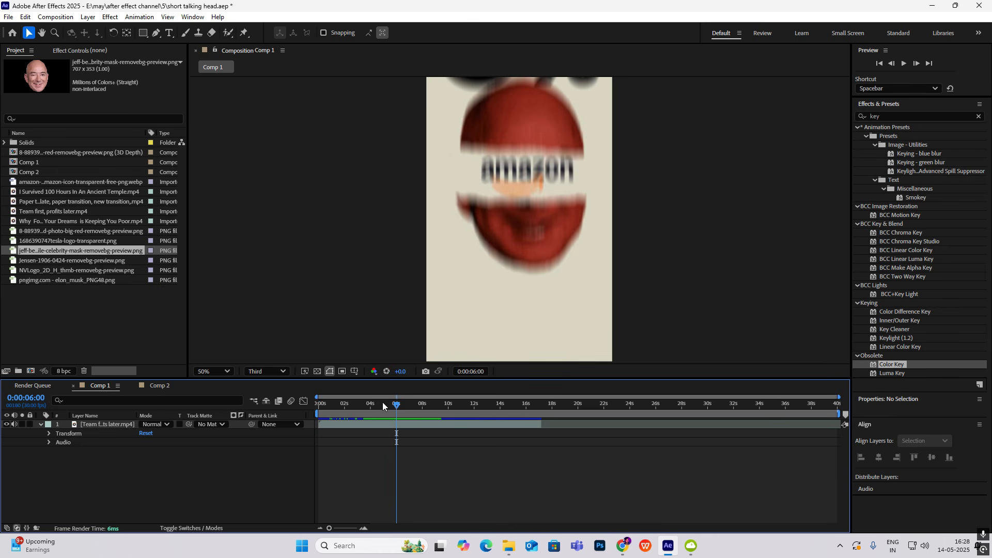
pyautogui.click(160, 388)
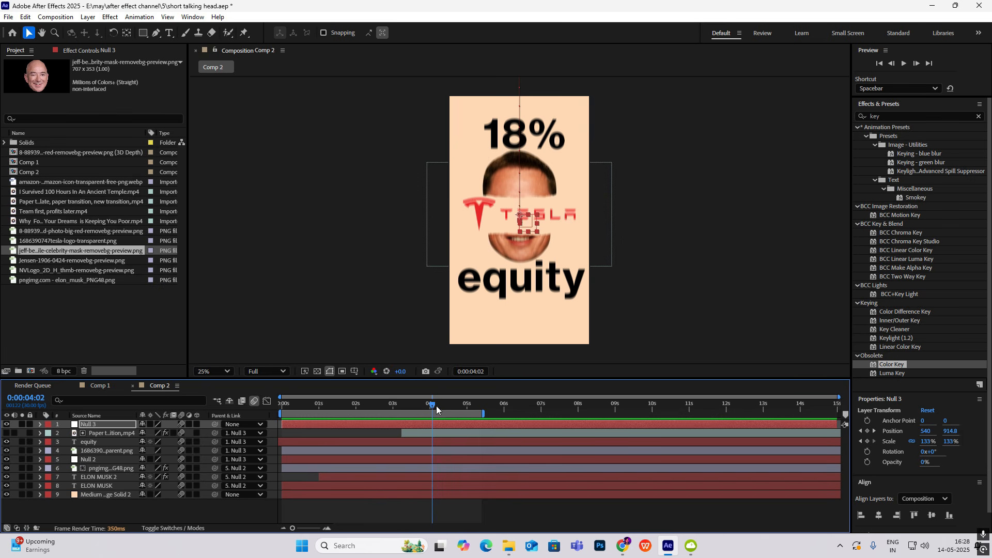
pyautogui.moveTo(437, 410); pyautogui.dragTo(457, 448)
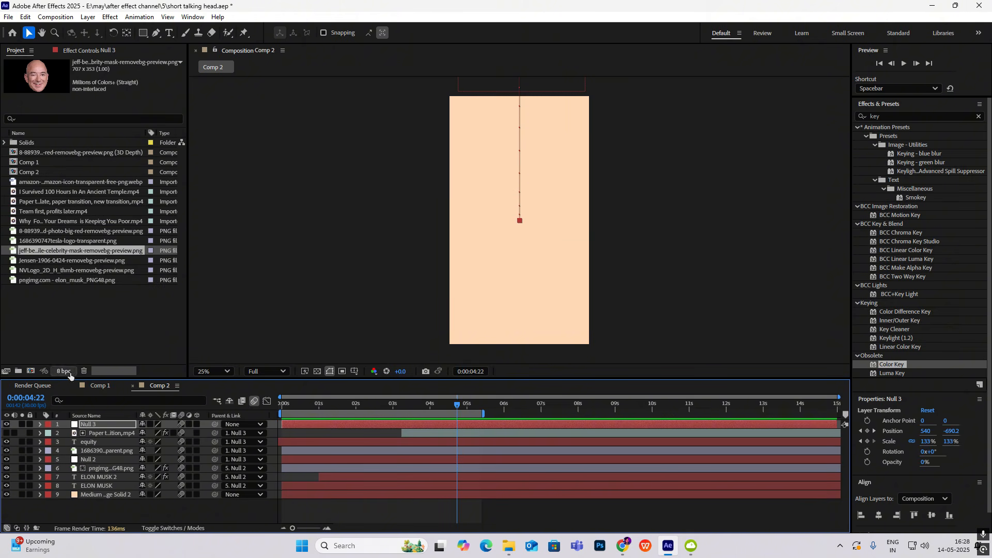
pyautogui.click(109, 386)
pyautogui.moveTo(403, 408); pyautogui.dragTo(509, 413)
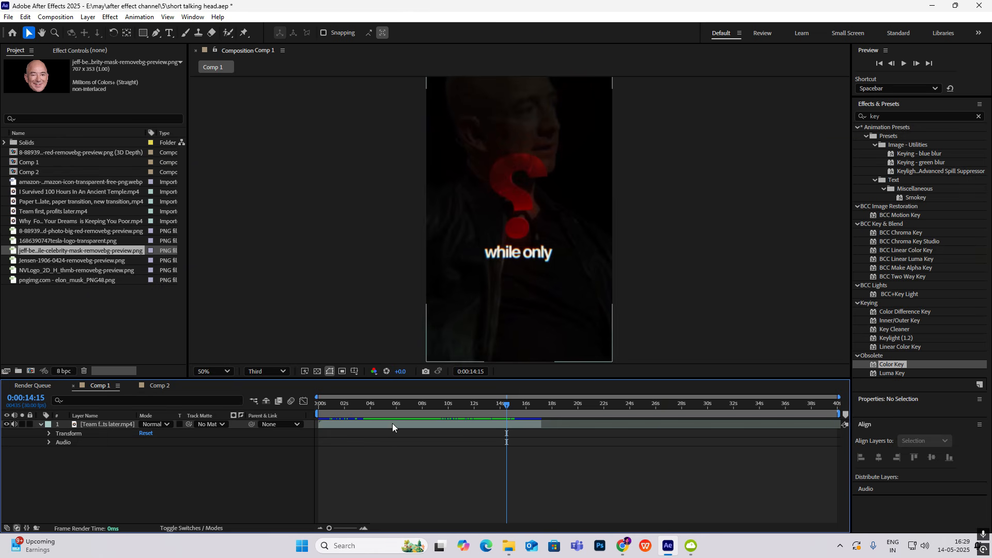
# Create a new composition named Comp 3 at 1080x1920, 30 fps and 15 seconds long
pyautogui.click(159, 385)
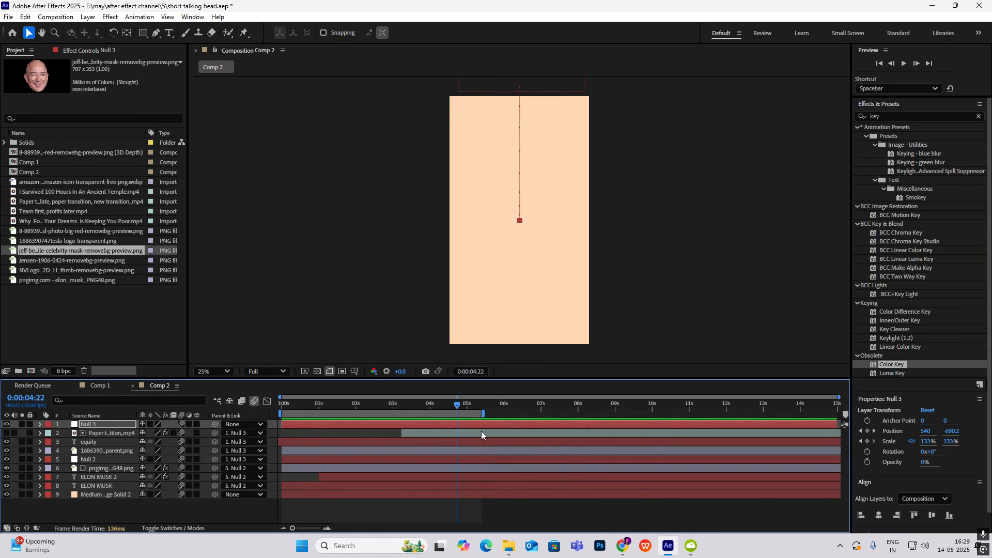
pyautogui.rightClick(133, 332)
pyautogui.click(164, 338)
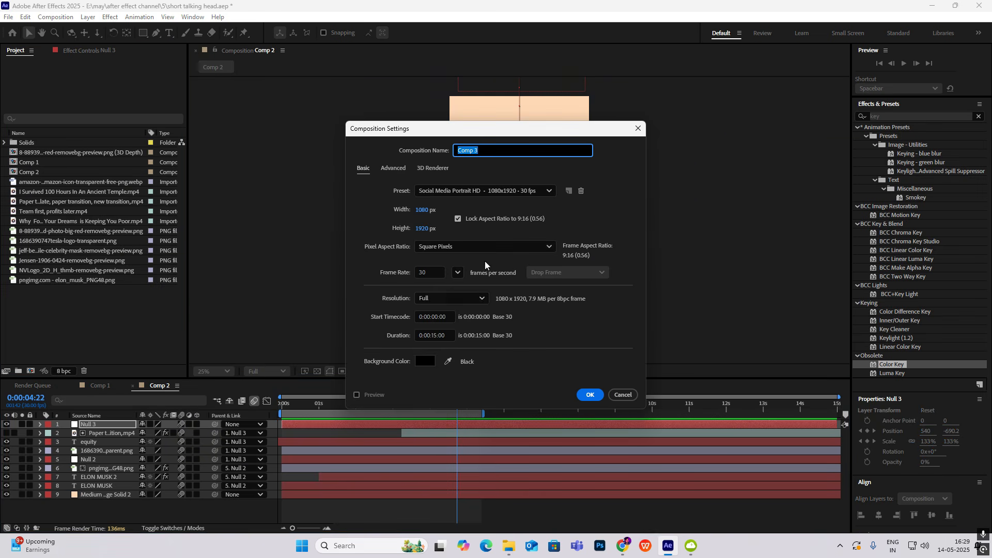
pyautogui.click(592, 393)
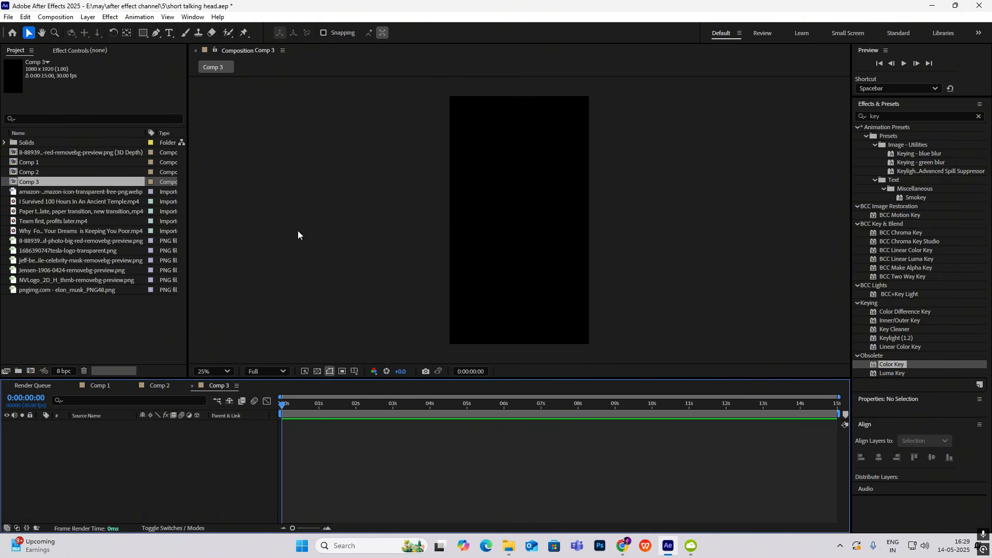
# Check the question mark shot in the Comp 1 reference and add the red question mark PNG to Comp 3
pyautogui.click(101, 387)
pyautogui.moveTo(513, 405)
pyautogui.mouseDown()
pyautogui.moveTo(486, 410)
pyautogui.moveTo(492, 423)
pyautogui.moveTo(522, 408)
pyautogui.moveTo(476, 413)
pyautogui.moveTo(508, 420)
pyautogui.mouseUp()
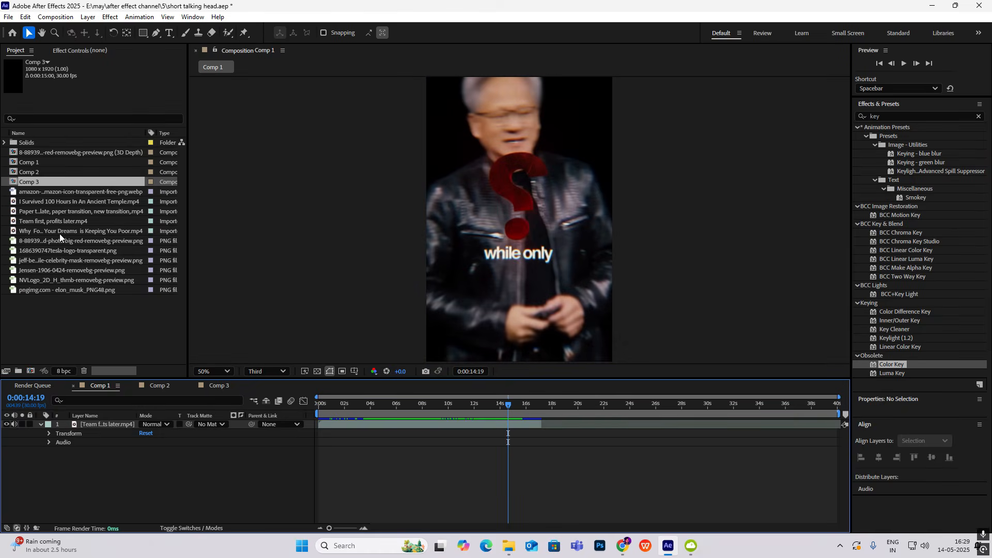
pyautogui.click(45, 288)
pyautogui.click(49, 280)
pyautogui.click(51, 270)
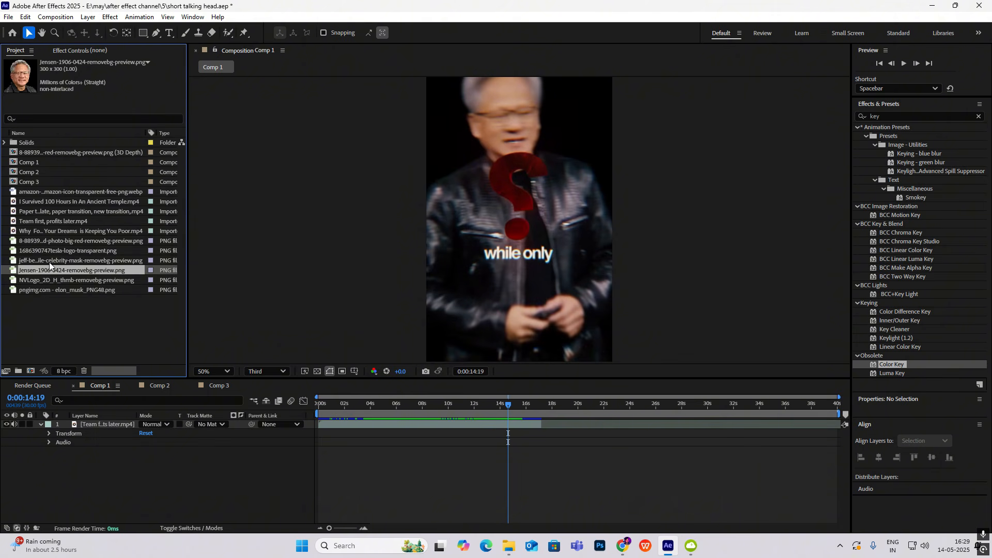
pyautogui.click(49, 261)
pyautogui.click(47, 250)
pyautogui.click(46, 239)
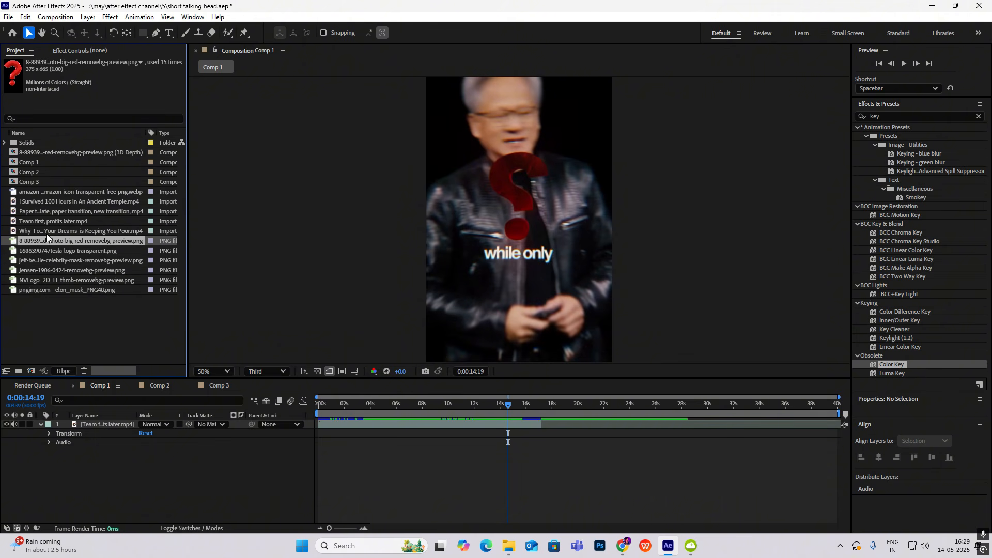
pyautogui.moveTo(47, 235); pyautogui.dragTo(317, 422)
pyautogui.click(219, 386)
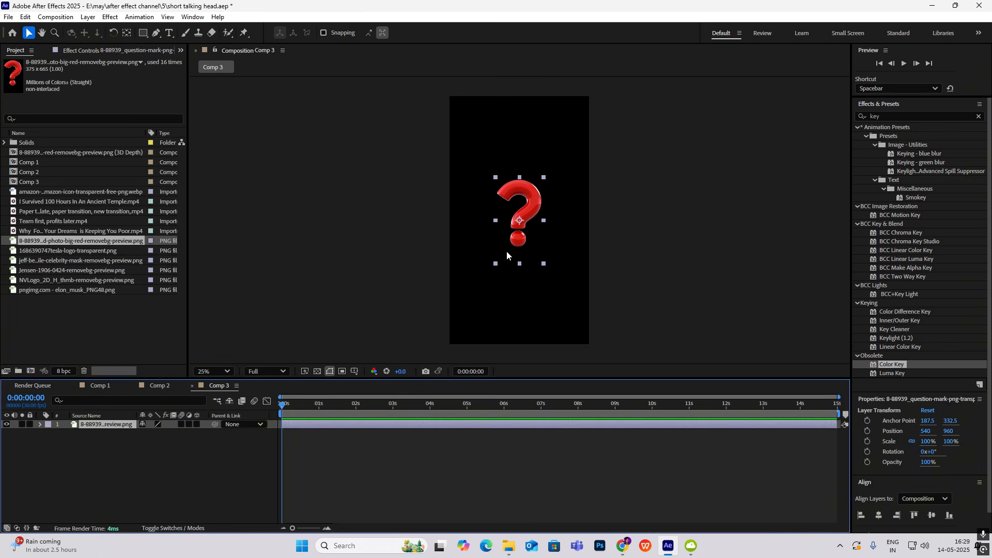
# Run the 3D Extruder Free script on the question mark layer with a depth of 15
pyautogui.click(26, 17)
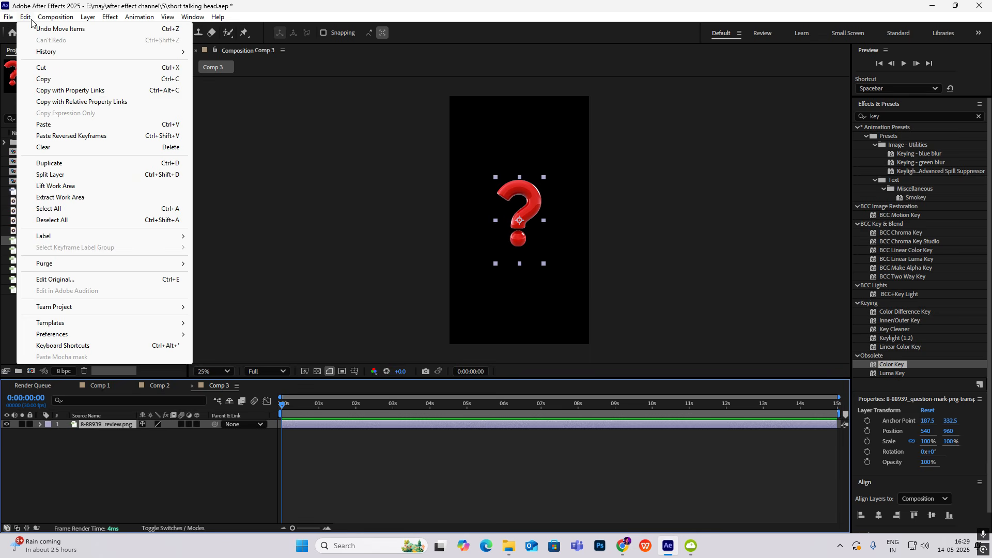
pyautogui.moveTo(9, 18)
pyautogui.moveTo(37, 306)
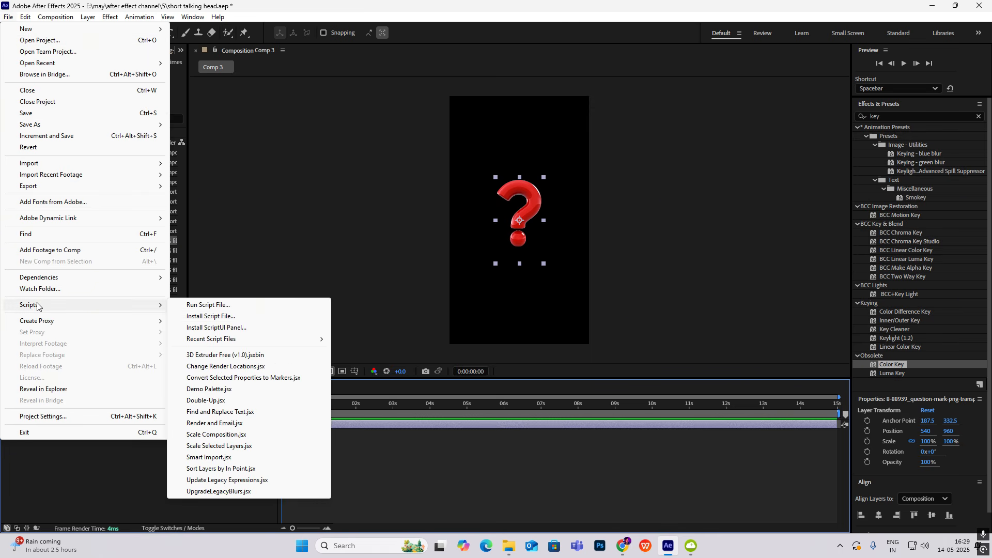
pyautogui.click(309, 354)
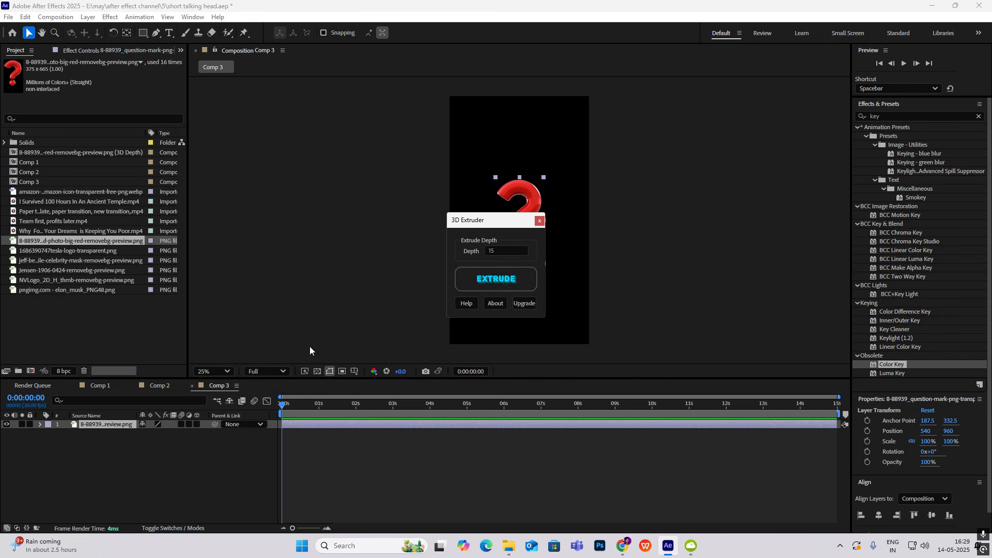
pyautogui.click(487, 277)
pyautogui.click(539, 221)
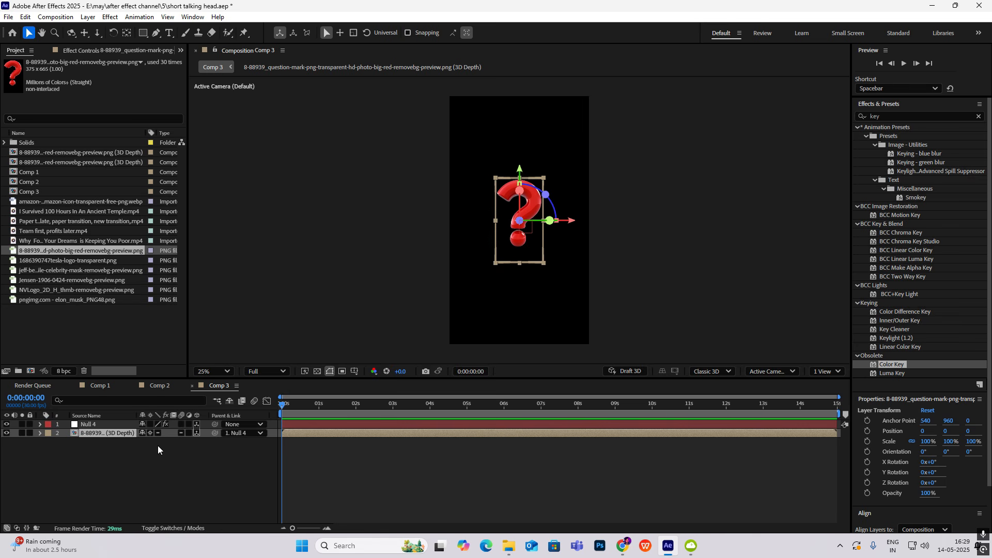
# Set the Y rotation of the extruded question mark layer to 60°
pyautogui.press('r')
pyautogui.moveTo(153, 463); pyautogui.dragTo(184, 463)
pyautogui.click(699, 238)
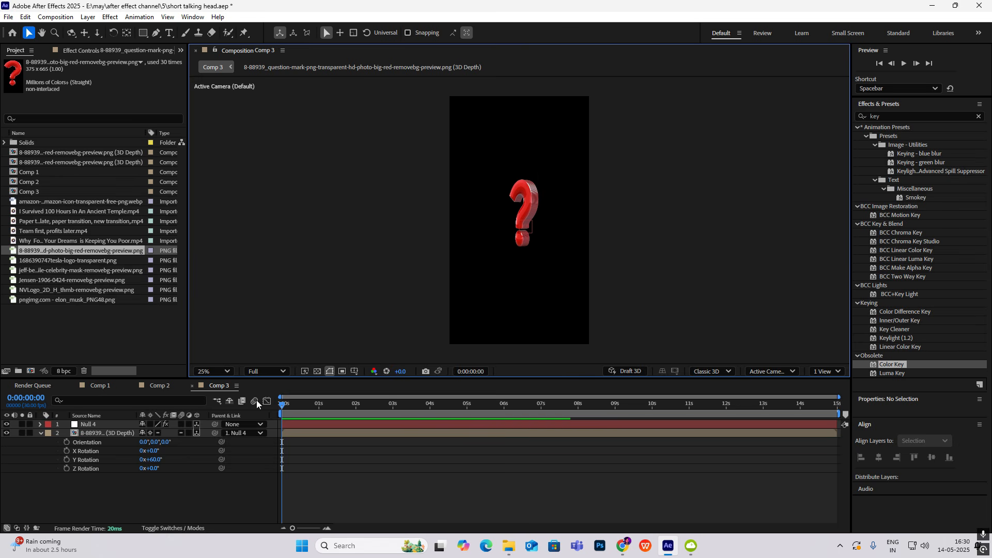
pyautogui.moveTo(283, 407)
pyautogui.mouseDown()
pyautogui.moveTo(315, 413)
pyautogui.moveTo(284, 410)
pyautogui.mouseUp()
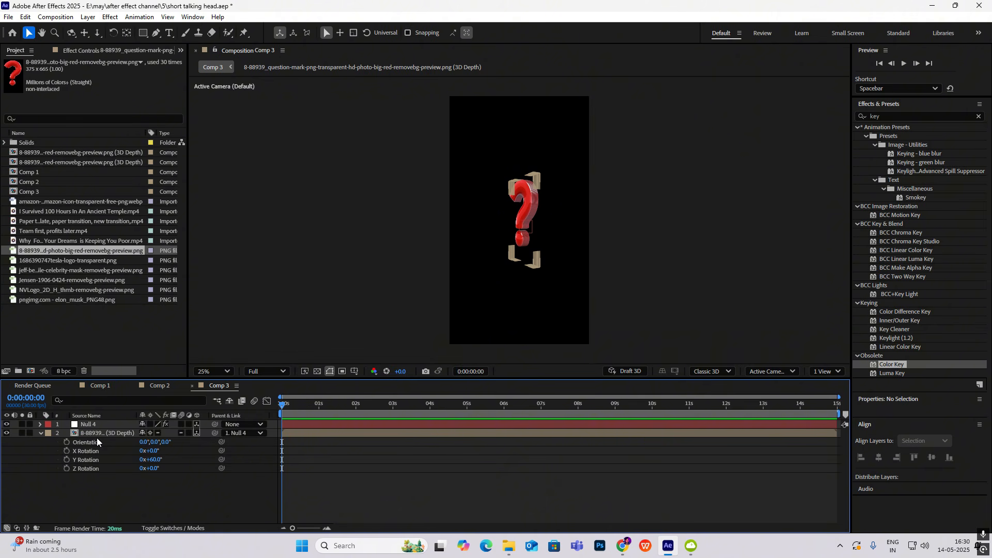
# Check the question mark's spin in the Comp 1 reference and keyframe its Y rotation in Comp 3 from 60° at 0 s to 1x+186° at 3 s
pyautogui.click(106, 385)
pyautogui.moveTo(513, 405); pyautogui.dragTo(400, 415)
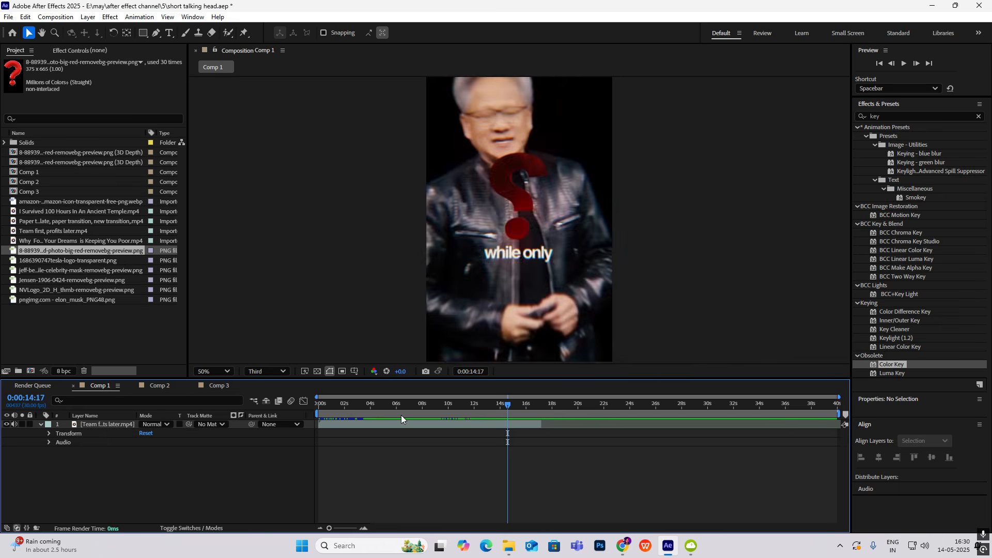
pyautogui.click(217, 385)
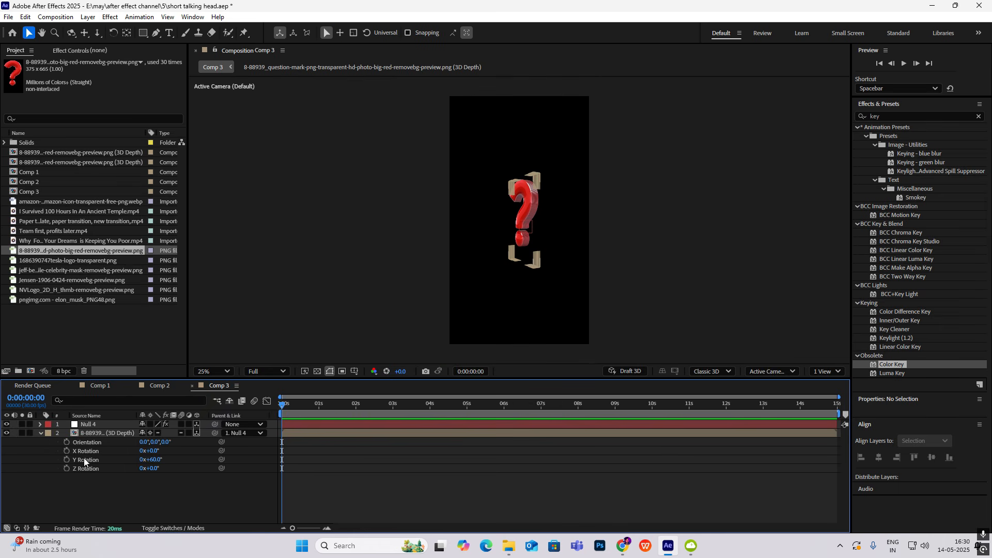
pyautogui.click(67, 459)
pyautogui.moveTo(286, 403); pyautogui.dragTo(394, 421)
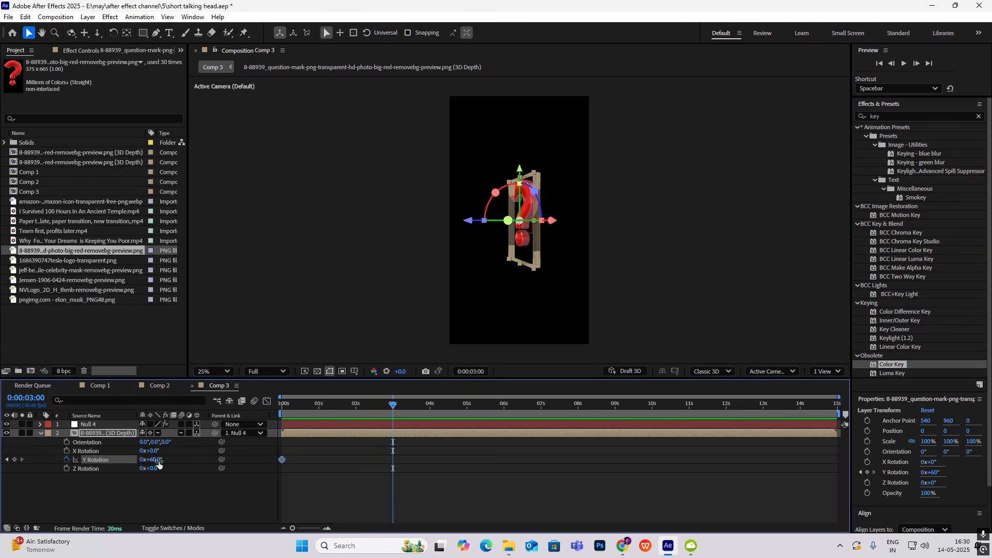
pyautogui.moveTo(158, 463); pyautogui.dragTo(360, 478)
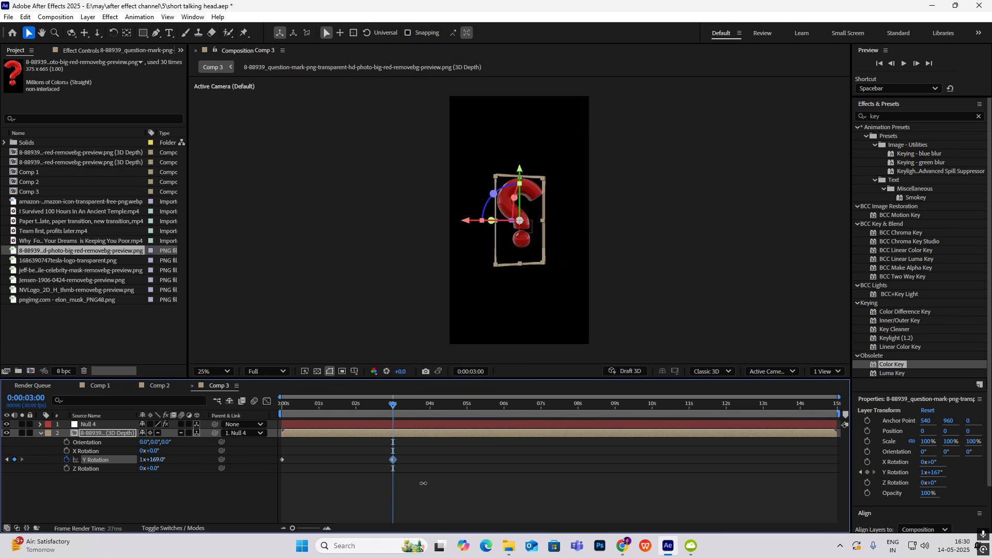
pyautogui.press('Home')
pyautogui.press('space')
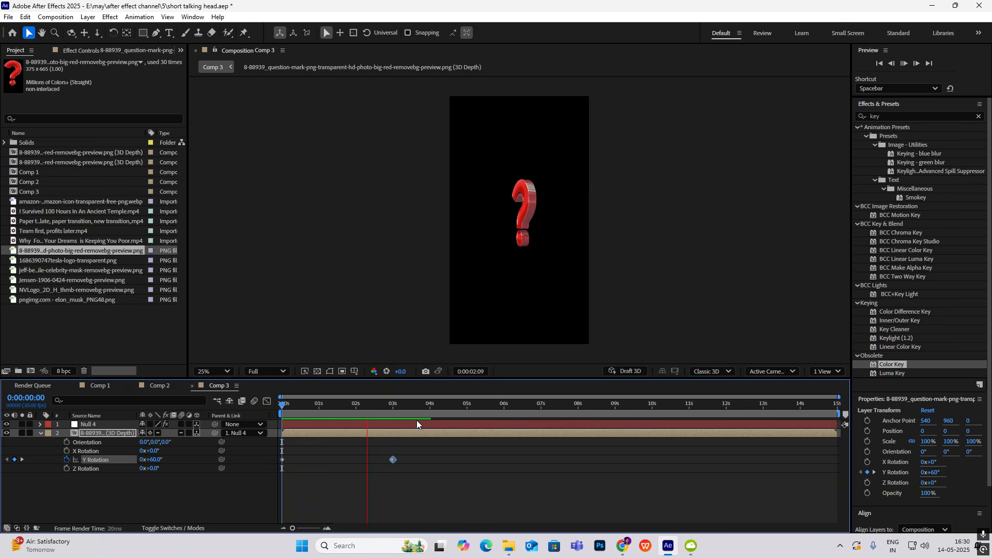
pyautogui.press('space')
pyautogui.press('Home')
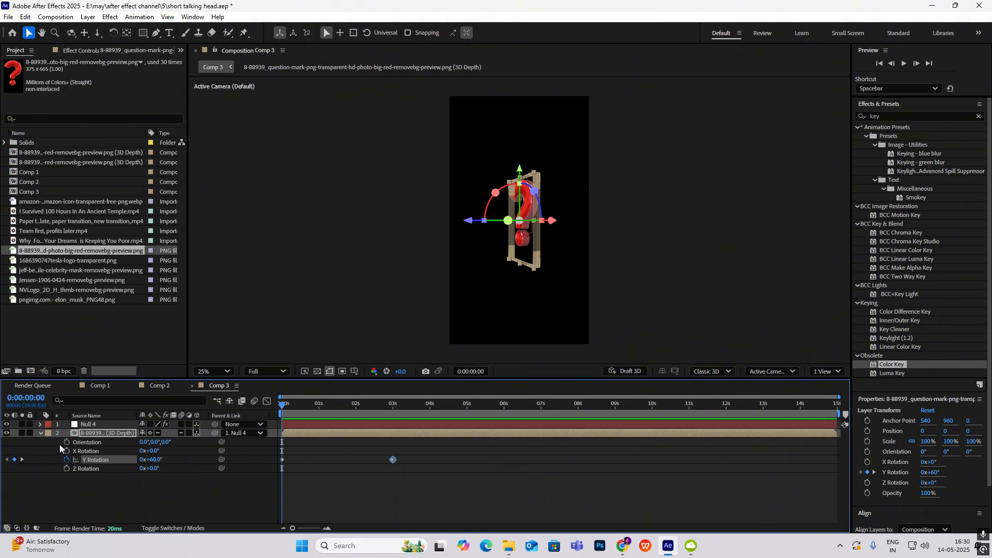
# Keyframe the question mark layer's scale from 100% at the start to 184% at 3 seconds, and preview the growth
pyautogui.hotkey('shift', 's')
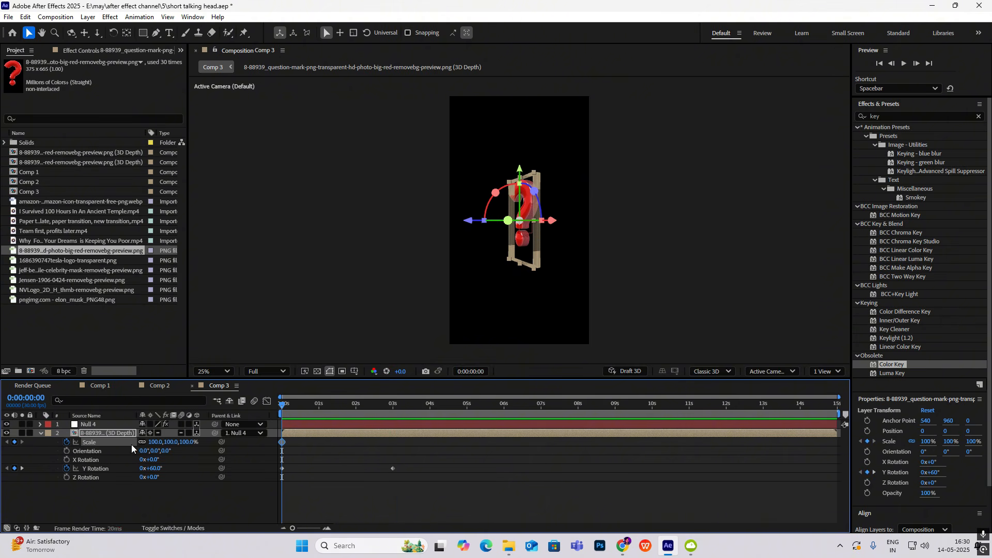
pyautogui.moveTo(283, 404); pyautogui.dragTo(392, 423)
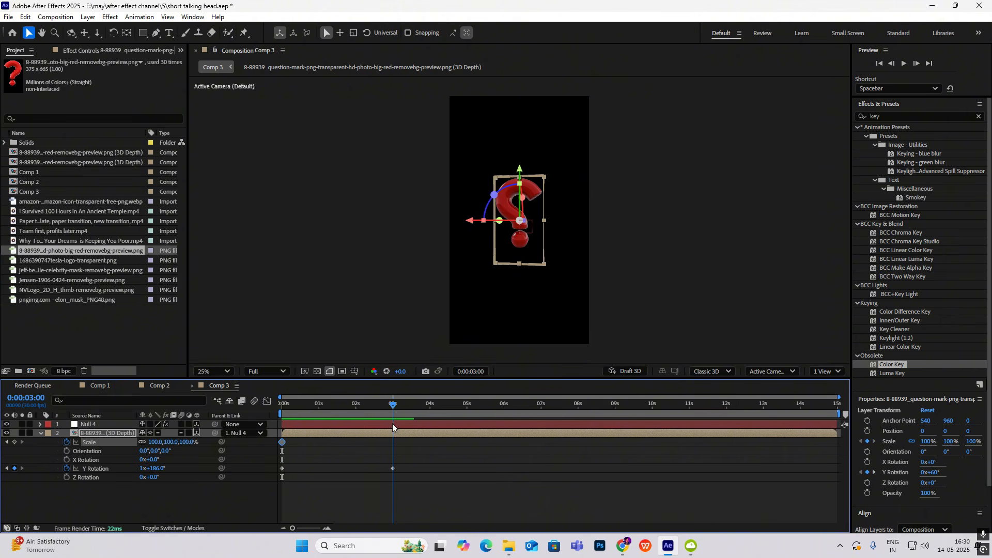
pyautogui.moveTo(184, 446); pyautogui.dragTo(232, 445)
pyautogui.press('Home')
pyautogui.press('space')
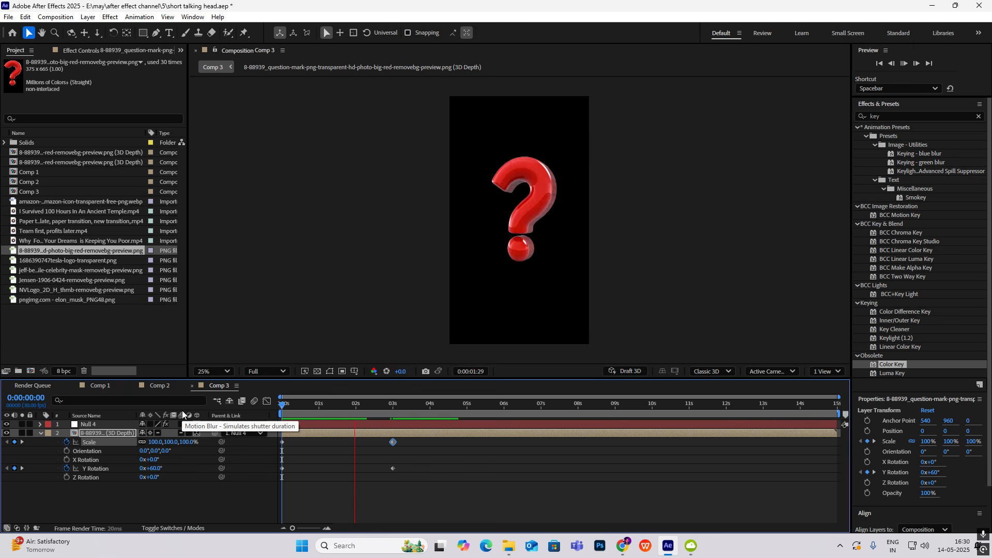
pyautogui.press('space')
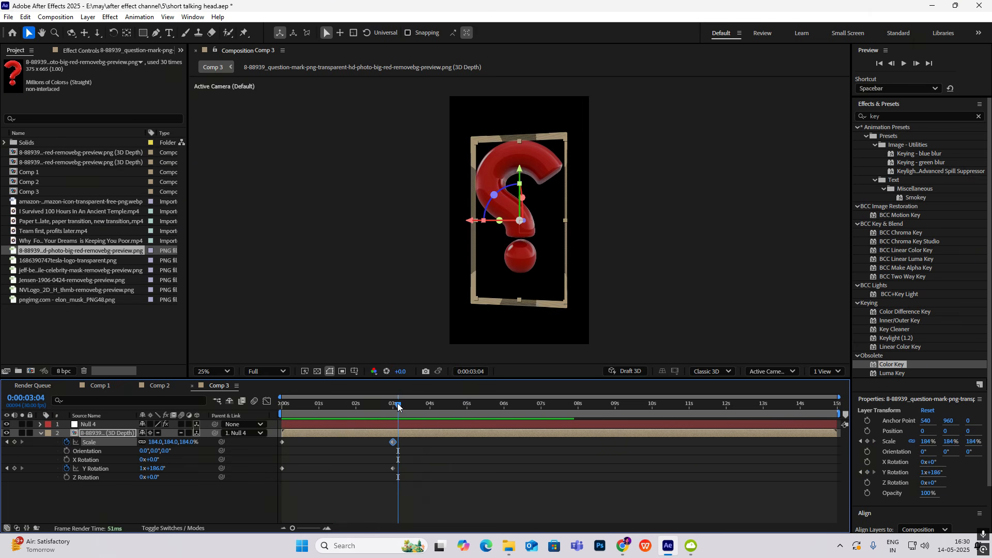
pyautogui.moveTo(397, 407); pyautogui.dragTo(141, 408)
pyautogui.click(50, 453)
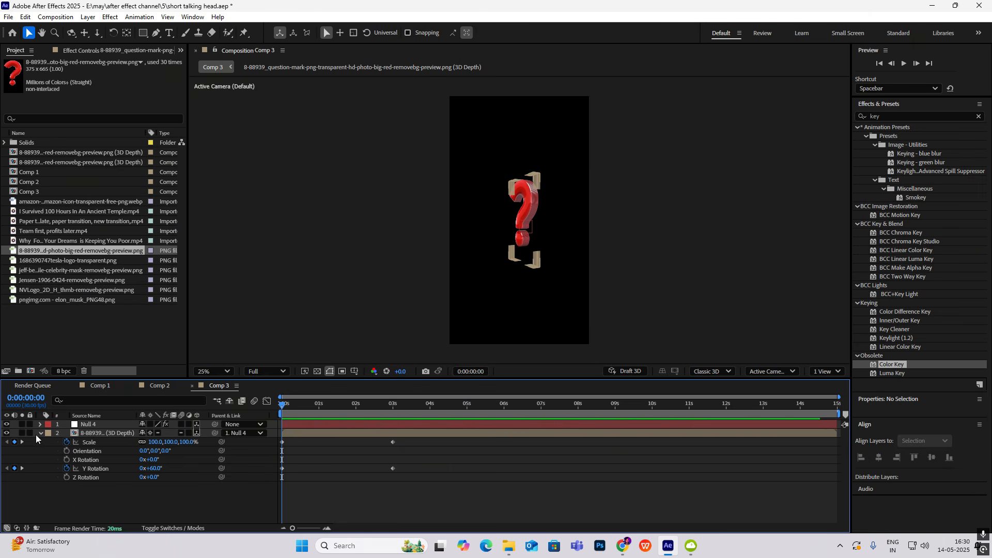
# Place the video I Survived 100 Hours In An Ancient Temple.mp4 beneath the question mark and scale it up to fill the frame
pyautogui.click(40, 434)
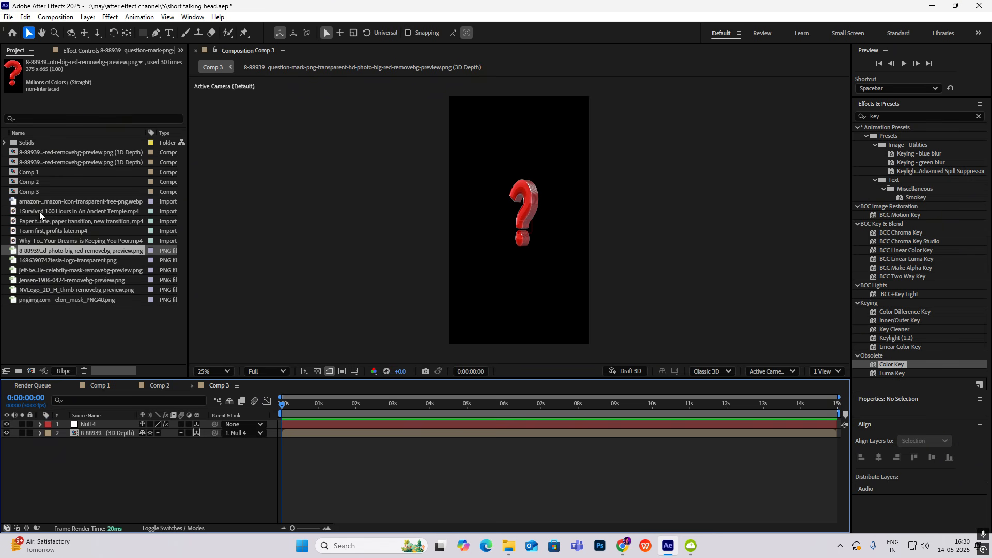
pyautogui.moveTo(39, 212); pyautogui.dragTo(94, 442)
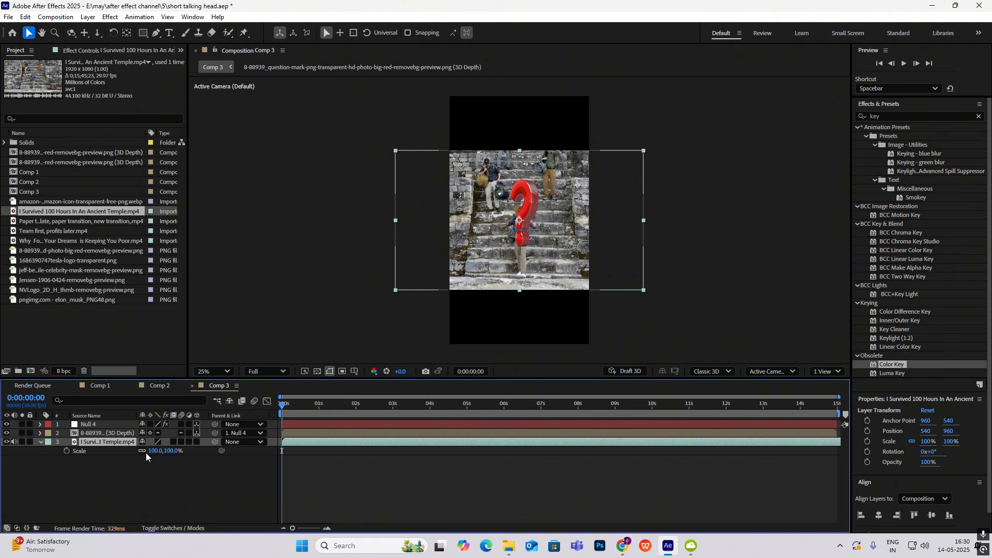
pyautogui.moveTo(160, 451); pyautogui.dragTo(214, 469)
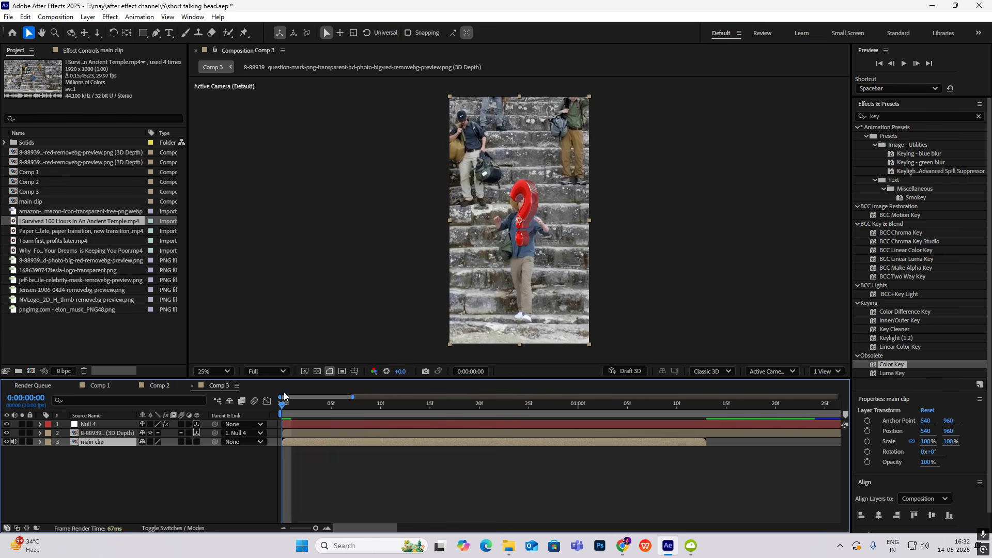
# Keyframe the main clip's opacity at 100% on the first frame, 12% at frame 4 and 100% at frame 9
pyautogui.press('t')
pyautogui.click(66, 452)
pyautogui.moveTo(284, 411); pyautogui.dragTo(320, 406)
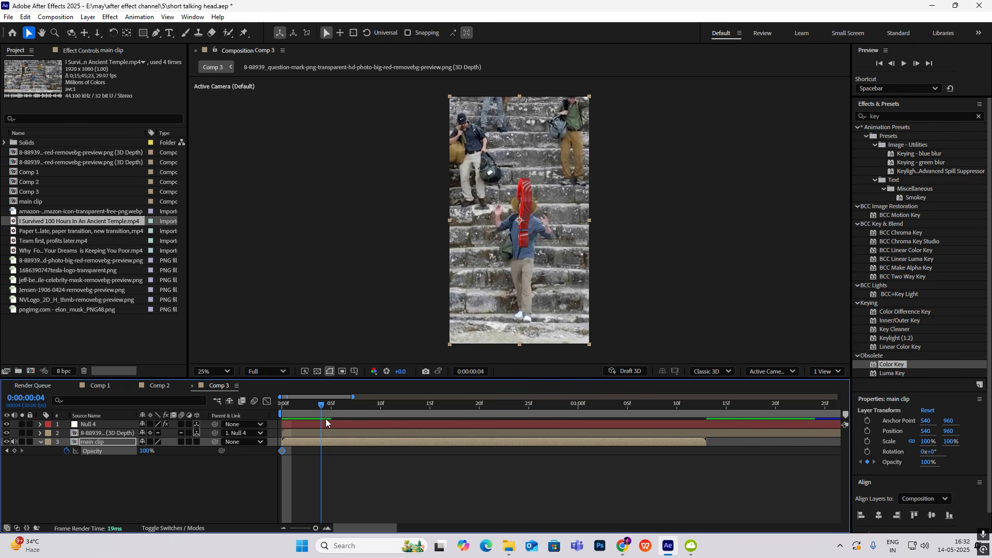
pyautogui.moveTo(146, 453); pyautogui.dragTo(80, 454)
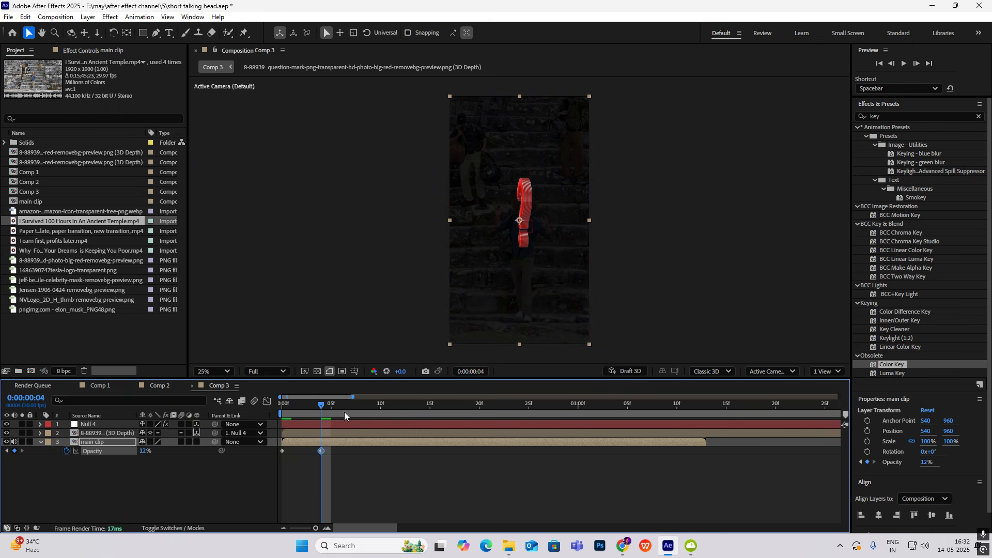
pyautogui.moveTo(324, 404); pyautogui.dragTo(371, 406)
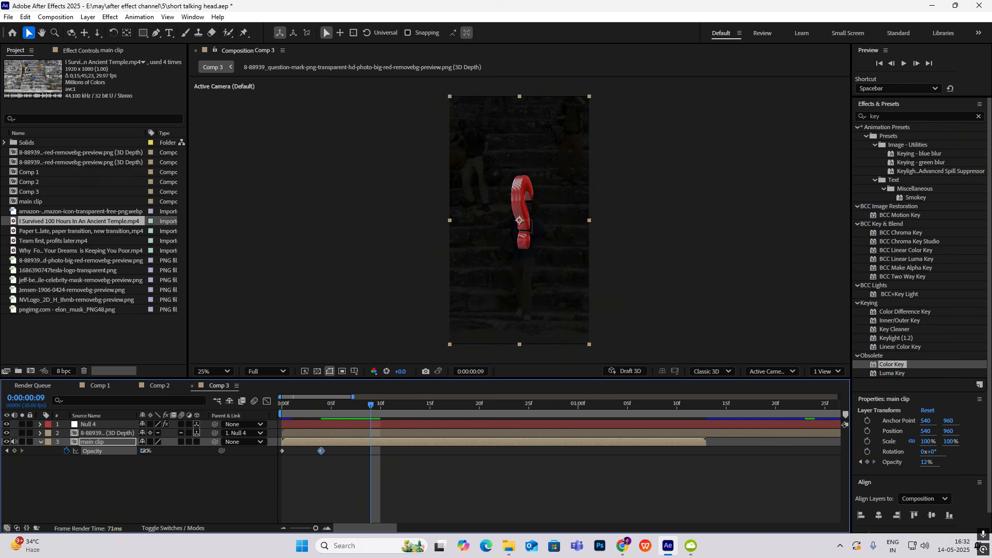
pyautogui.moveTo(145, 450); pyautogui.dragTo(441, 449)
# Continue the main clip's opacity flicker with 12% at frame 15 and 100% at frame 21, and preview it
pyautogui.moveTo(372, 406); pyautogui.dragTo(429, 406)
pyautogui.click(150, 452)
pyautogui.click(153, 456)
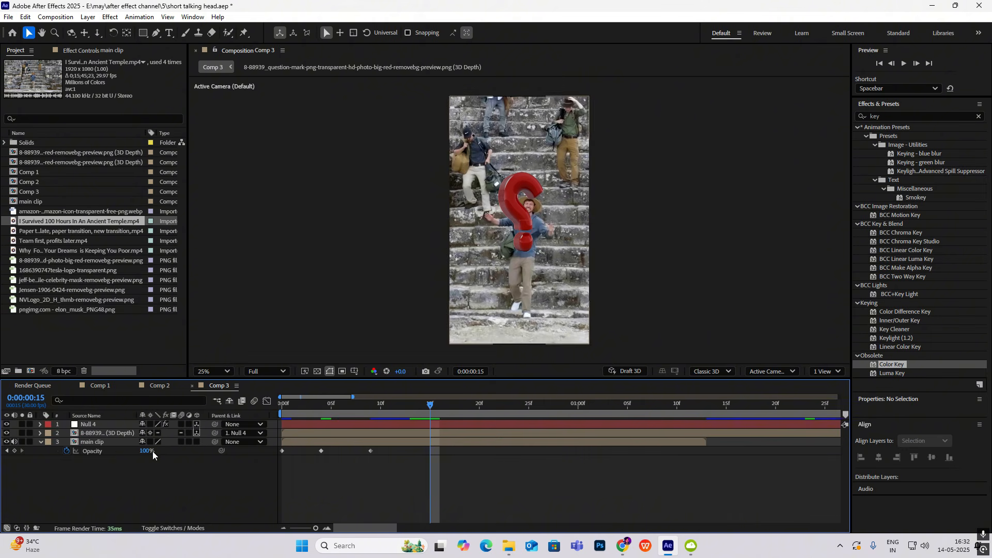
pyautogui.moveTo(149, 452); pyautogui.dragTo(101, 453)
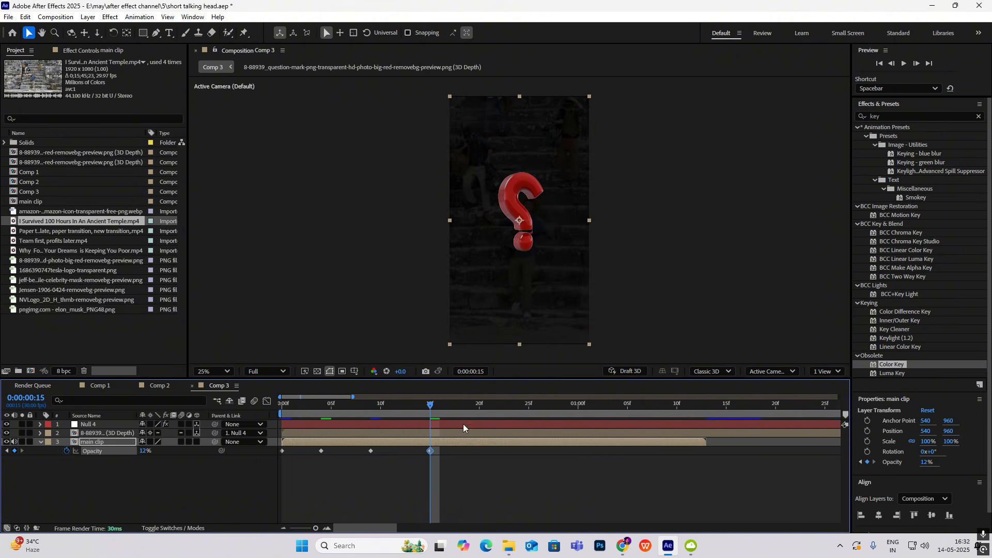
pyautogui.moveTo(432, 406); pyautogui.dragTo(491, 419)
pyautogui.moveTo(146, 452); pyautogui.dragTo(417, 466)
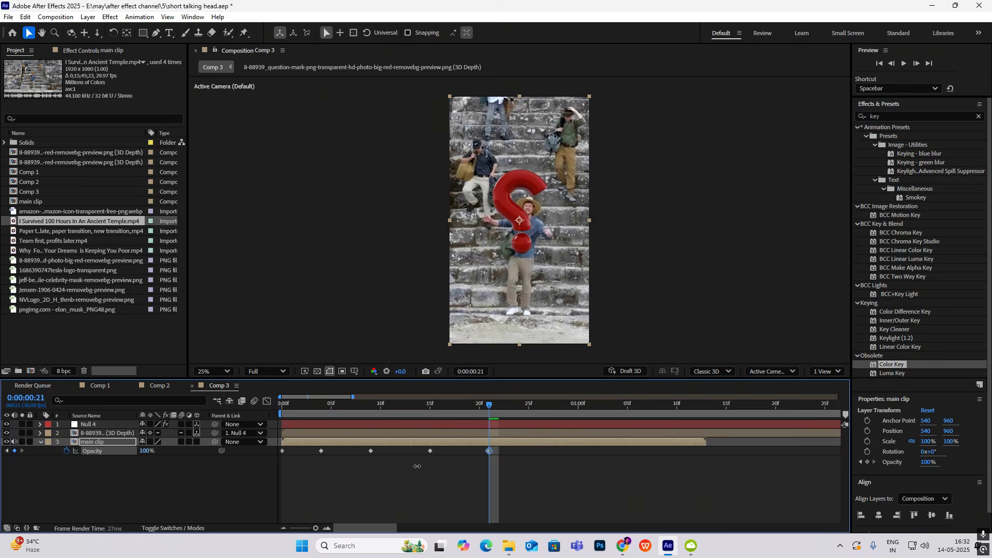
pyautogui.press('space')
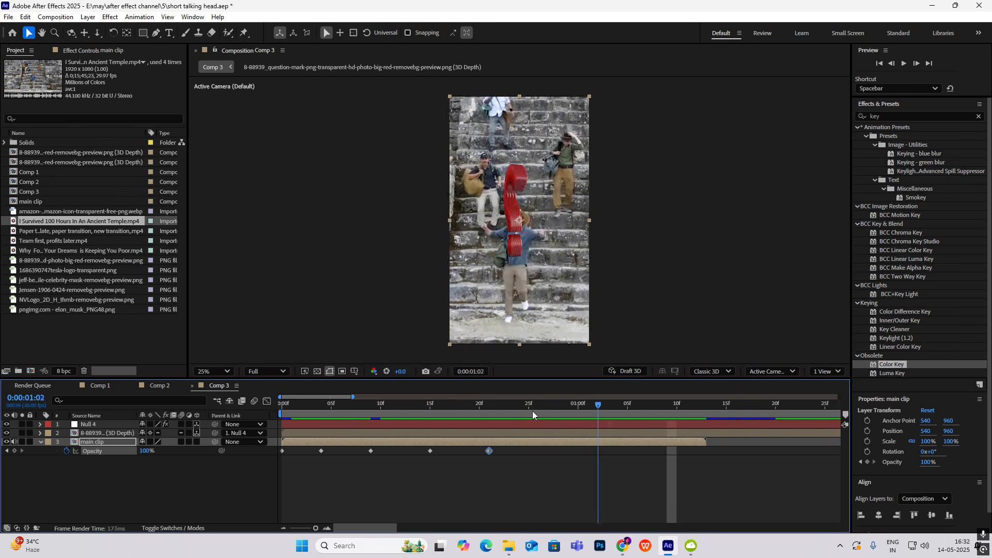
pyautogui.press('space')
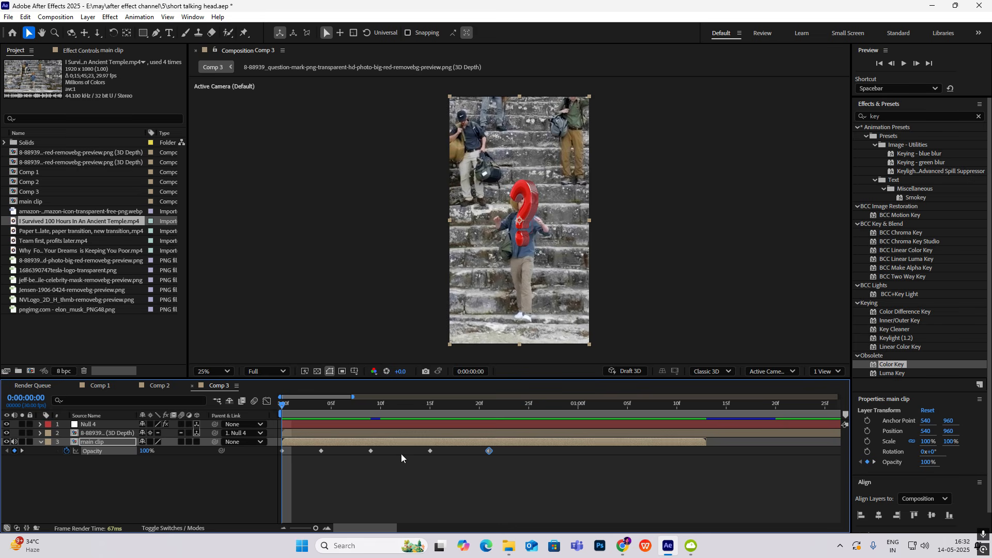
pyautogui.press('space')
pyautogui.press('space')
# Extend the main clip's opacity flicker with alternating keyframes up to 0:00:01:12, ending at 100%, and play it back
pyautogui.moveTo(515, 450); pyautogui.dragTo(261, 465)
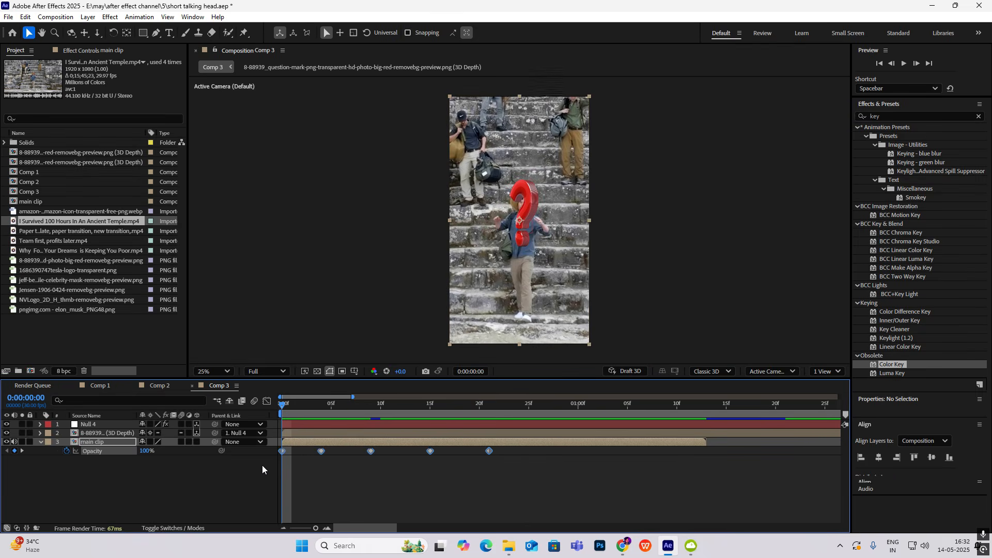
pyautogui.moveTo(509, 404); pyautogui.dragTo(539, 404)
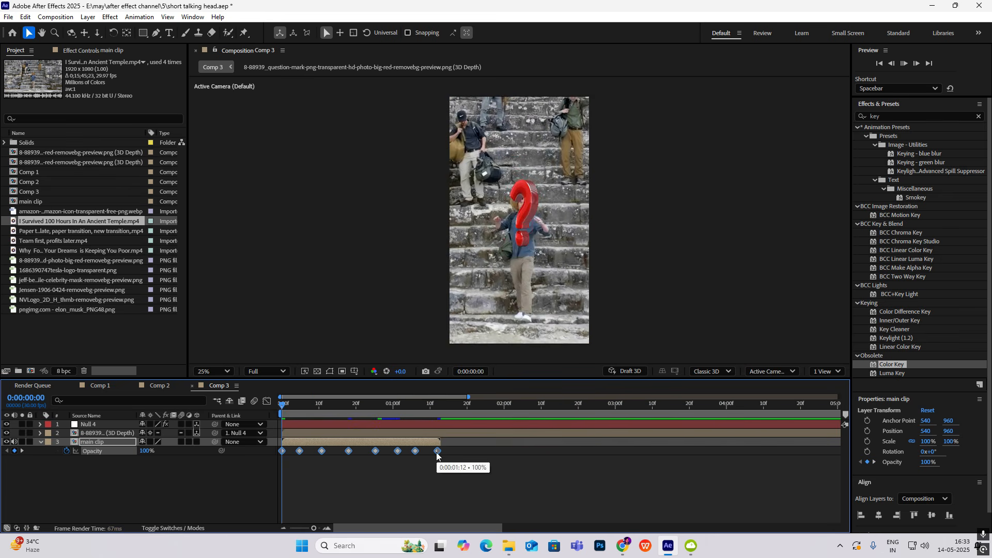
pyautogui.press('space')
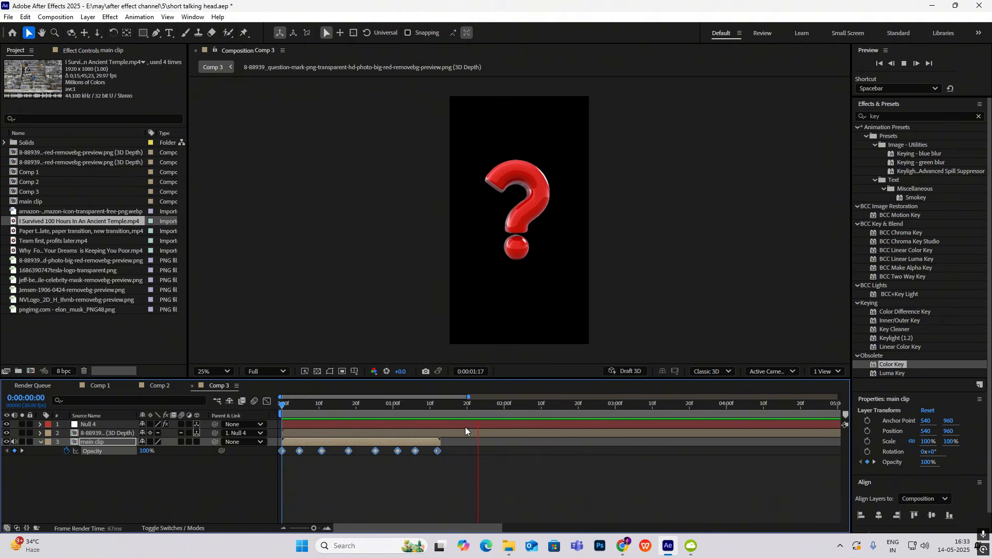
pyautogui.click(491, 406)
pyautogui.moveTo(491, 406); pyautogui.dragTo(299, 417)
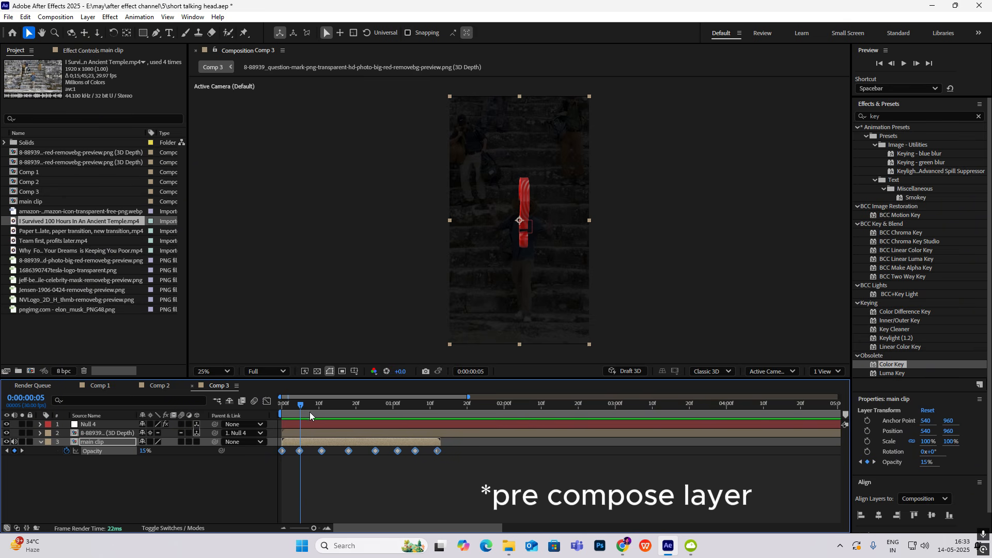
# Compare with the question mark shot in the Comp 1 reference, and apply the Deep Glow effect to the question mark layer in Comp 3
pyautogui.click(100, 386)
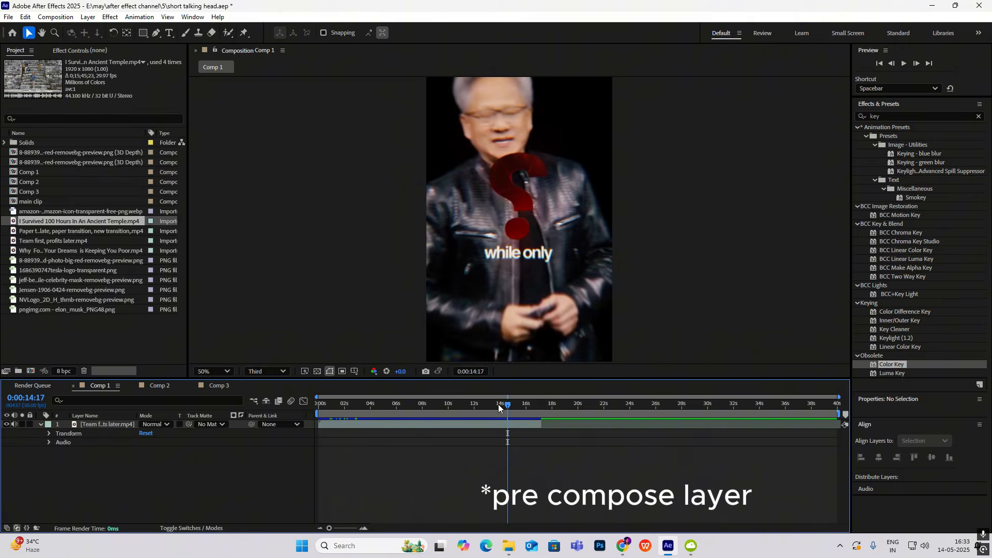
pyautogui.moveTo(498, 404); pyautogui.dragTo(506, 443)
pyautogui.click(207, 386)
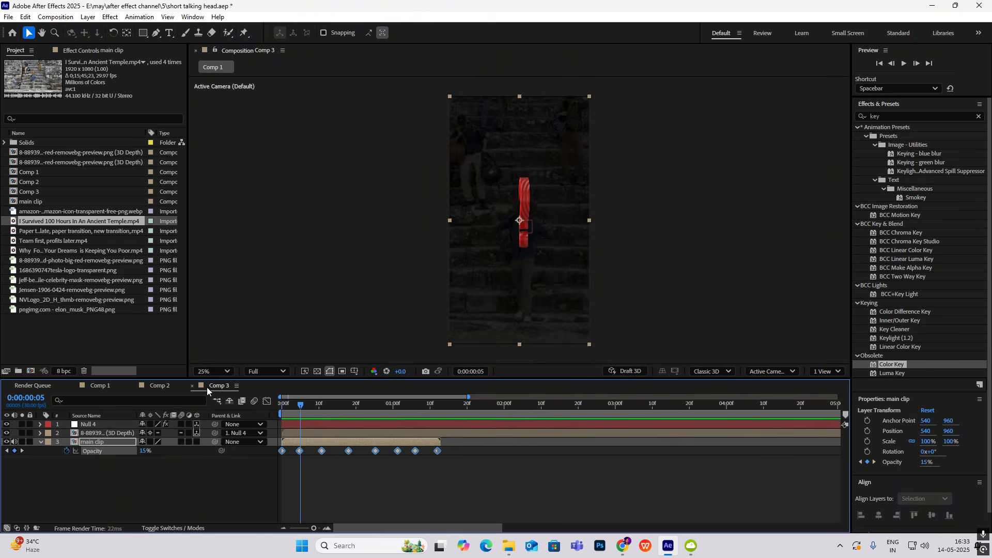
pyautogui.click(893, 116)
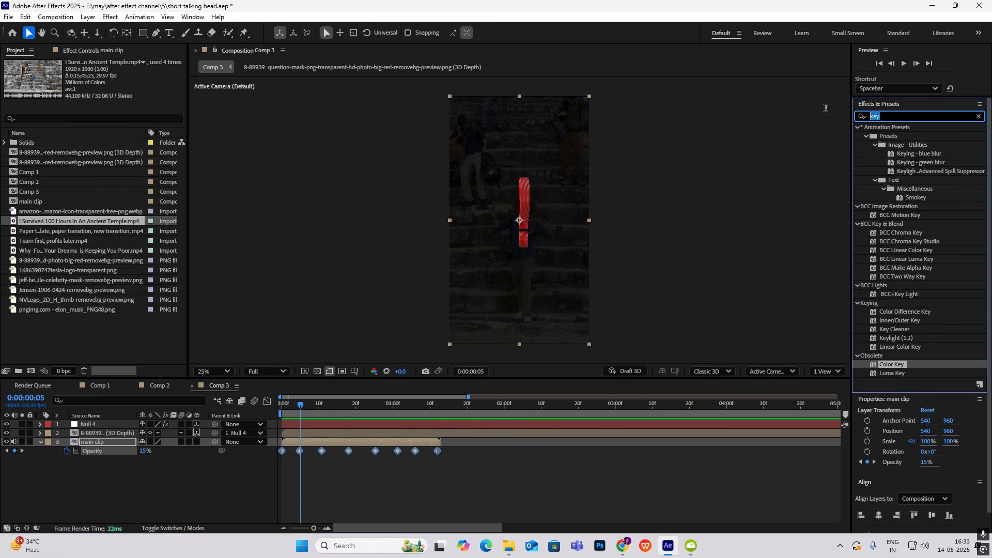
pyautogui.write('deep')
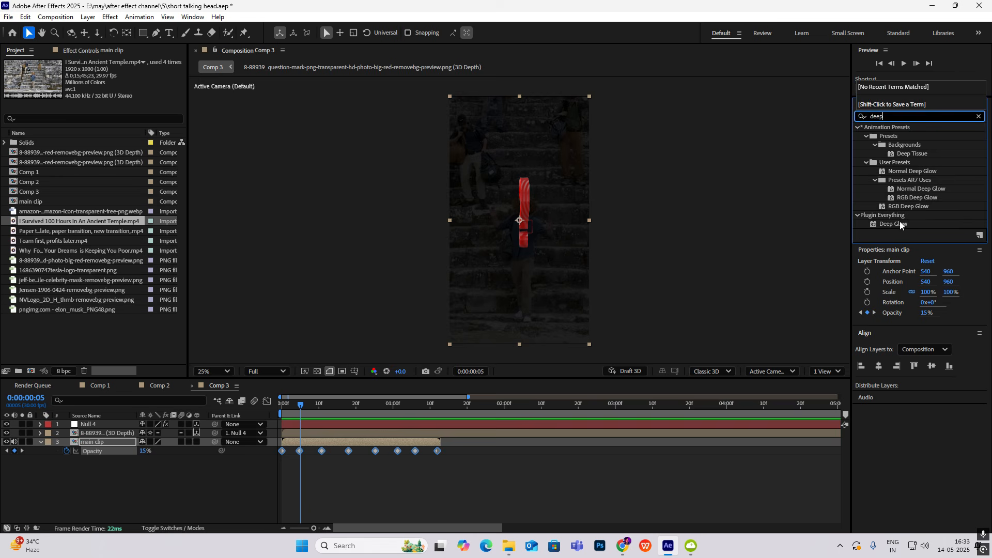
pyautogui.moveTo(899, 224); pyautogui.dragTo(109, 432)
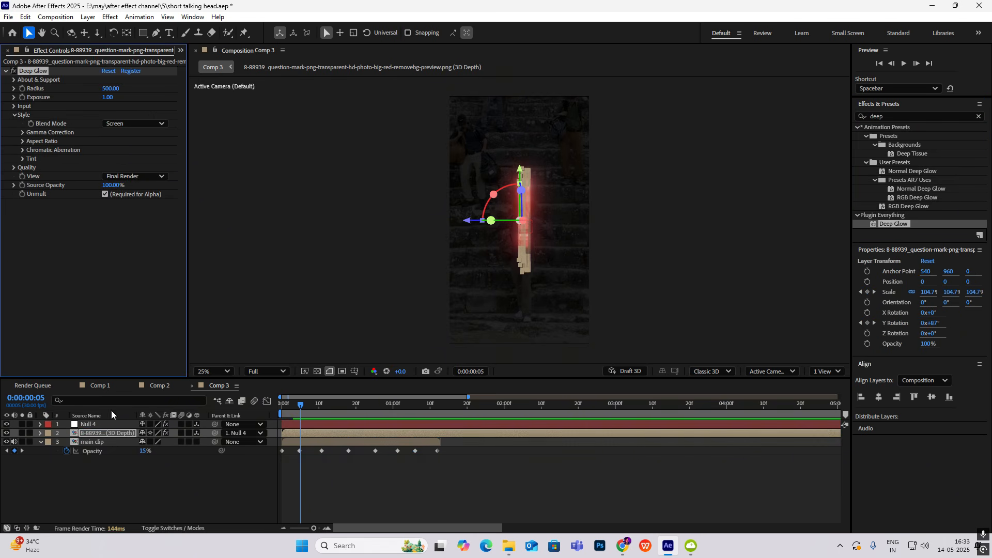
pyautogui.click(323, 410)
pyautogui.moveTo(323, 411); pyautogui.dragTo(448, 443)
pyautogui.press('space')
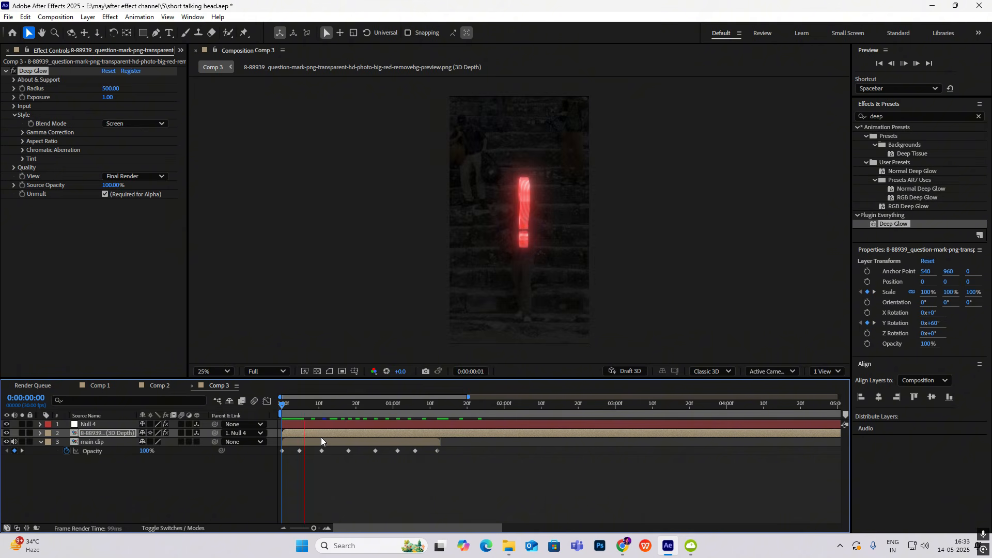
# Add a new adjustment layer above all the layers in Comp 3
pyautogui.click(178, 485)
pyautogui.rightClick(178, 485)
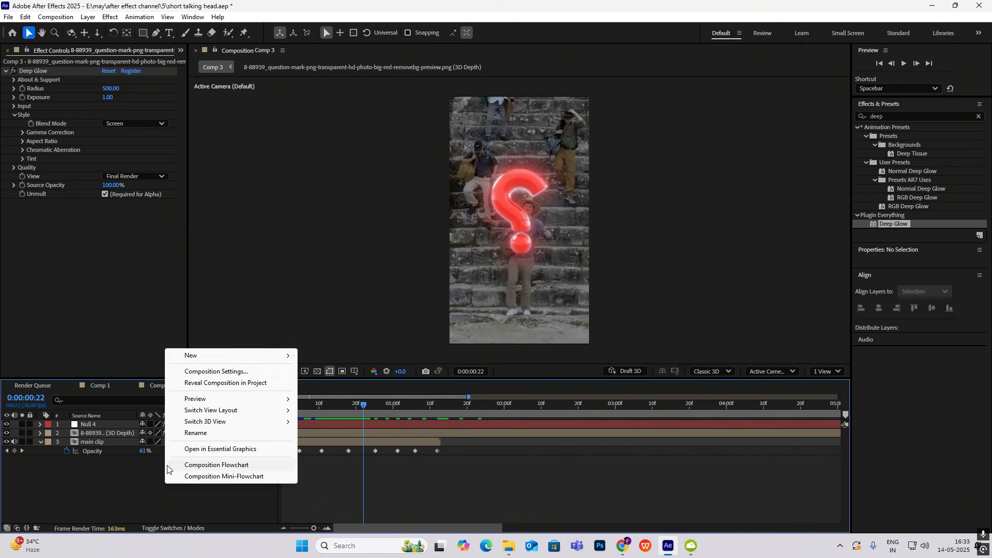
pyautogui.moveTo(197, 356)
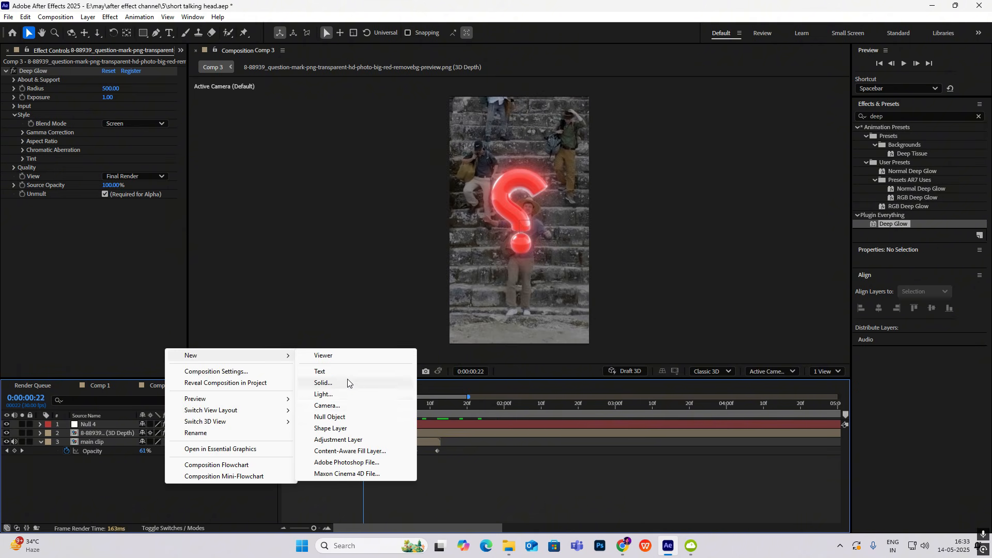
pyautogui.click(338, 440)
# Apply the CC Vignette effect to the adjustment layer and set its Amount to 136
pyautogui.click(845, 114)
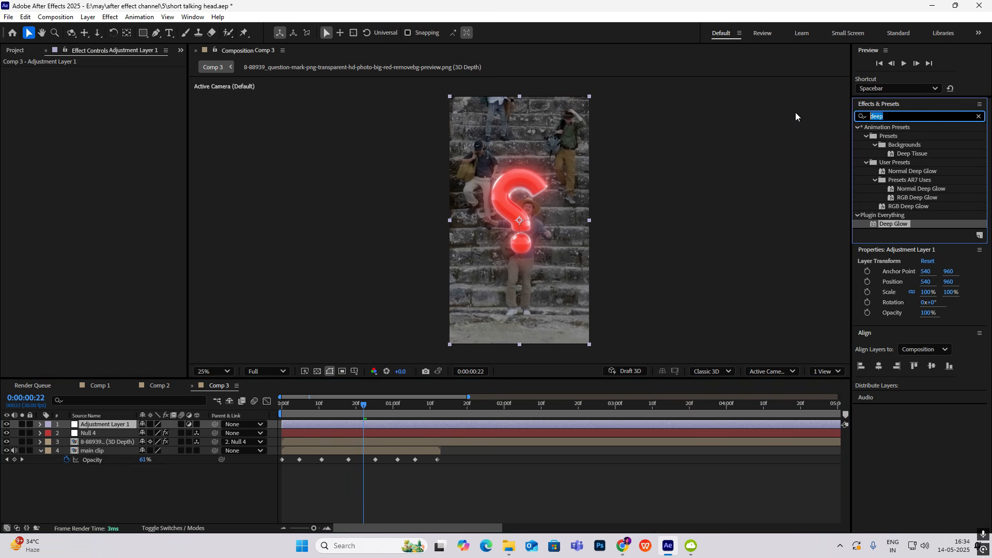
pyautogui.write('vignett')
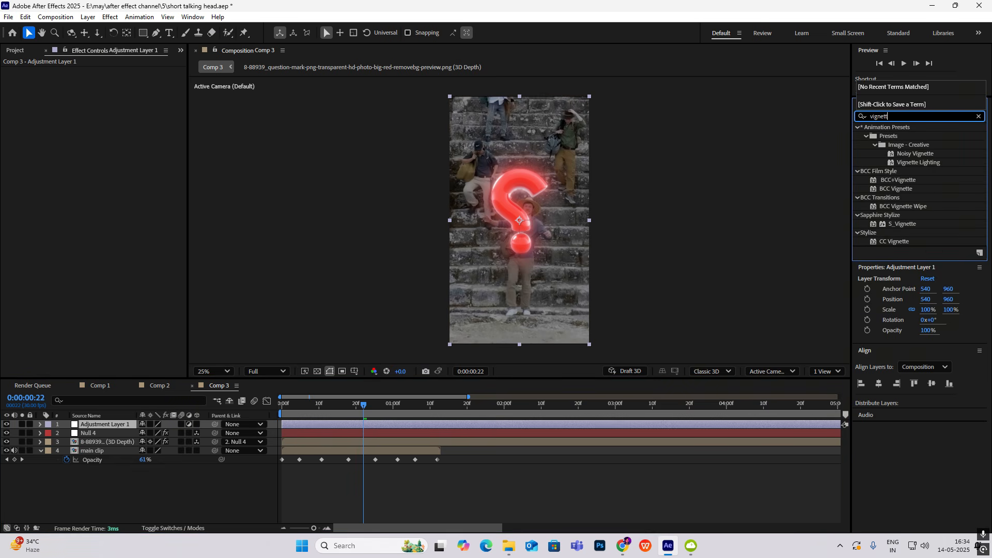
pyautogui.moveTo(896, 241); pyautogui.dragTo(115, 424)
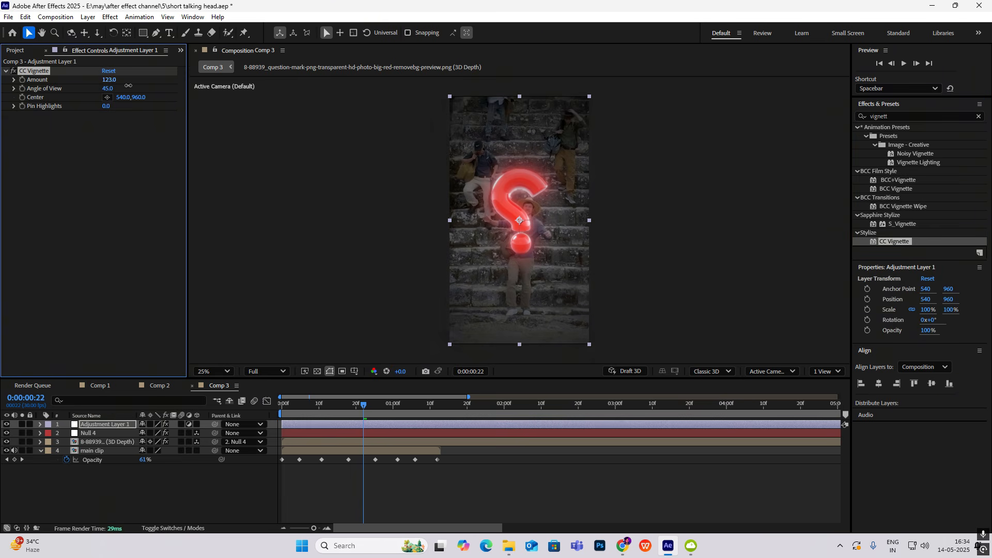
pyautogui.moveTo(128, 85); pyautogui.dragTo(151, 106)
# Play back the vignetted question mark shot from the first frame, and shorten the work area to end just past the main clip
pyautogui.moveTo(363, 404); pyautogui.dragTo(213, 410)
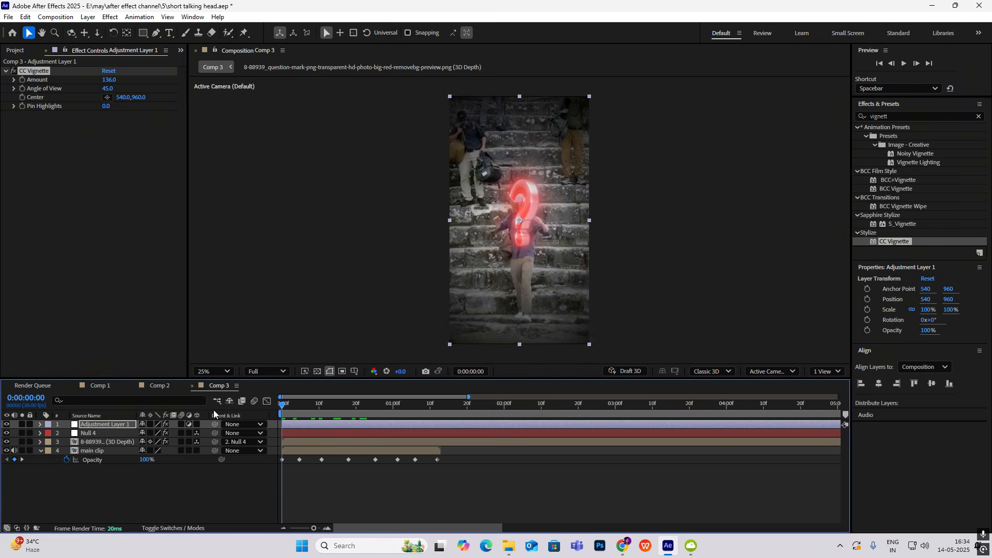
pyautogui.press('space')
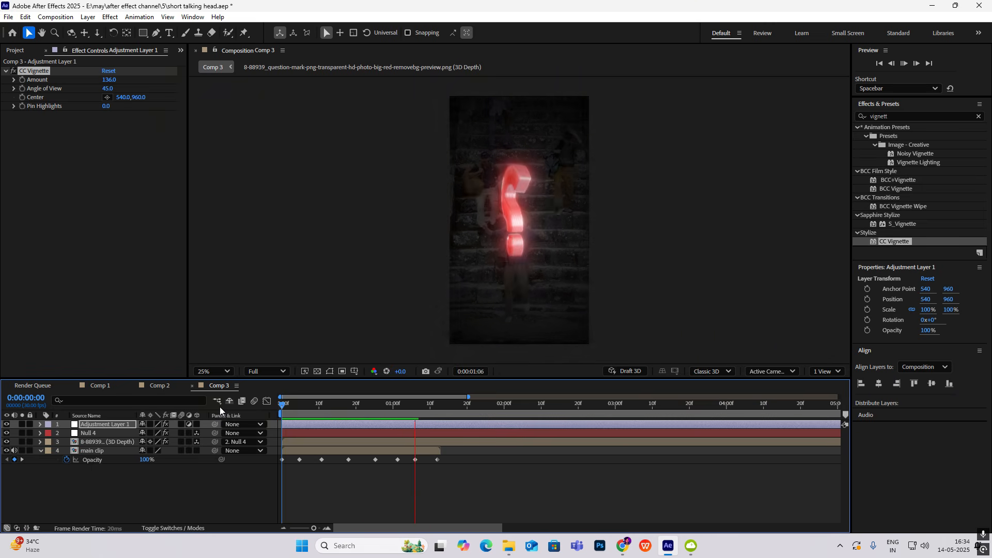
pyautogui.moveTo(480, 407); pyautogui.dragTo(213, 401)
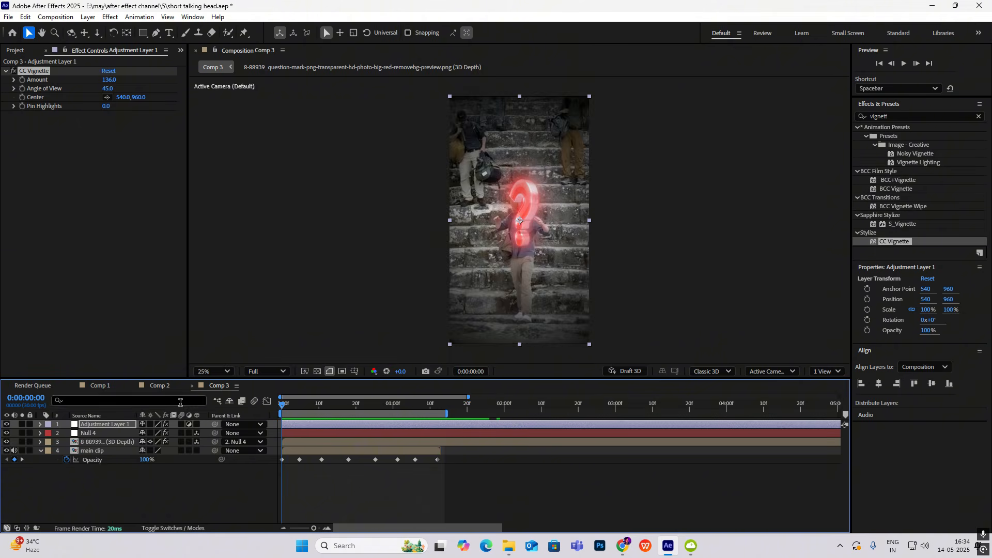
pyautogui.press('space')
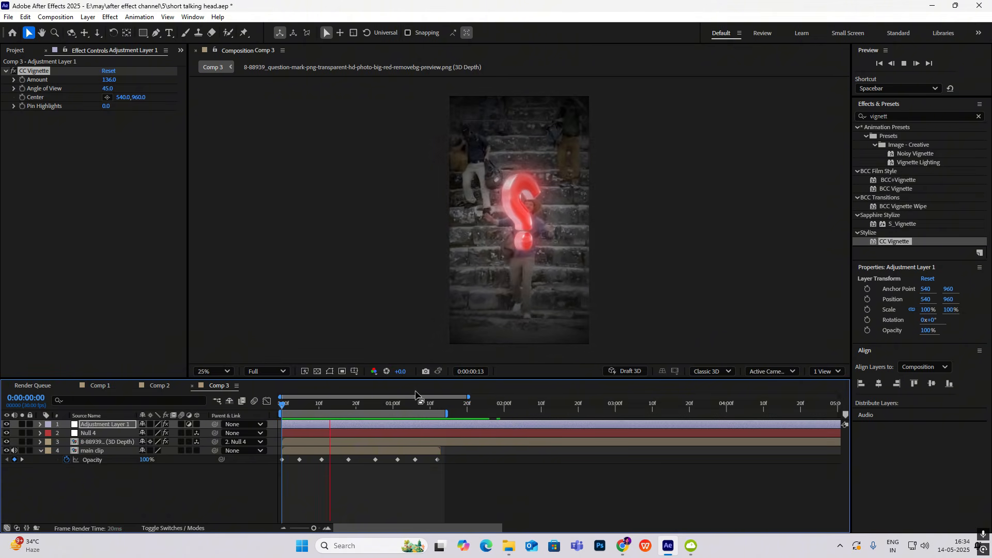
pyautogui.press('space')
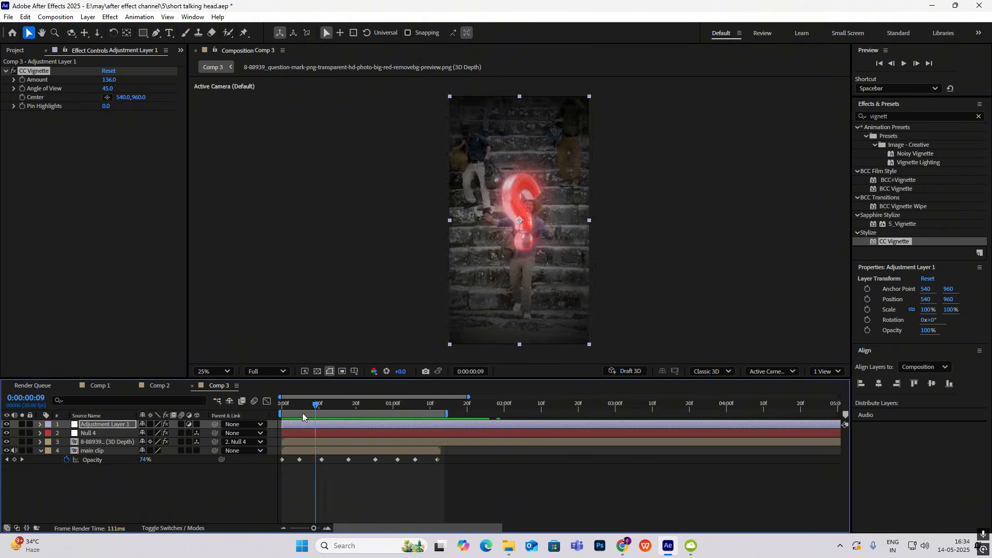